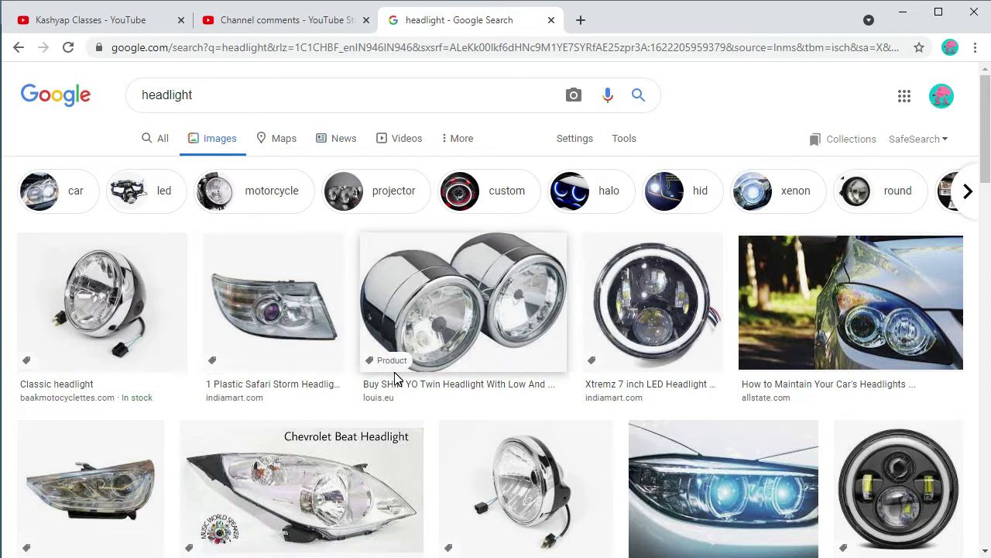
Step: Browse the Google Images 'headlight' results for reference, then minimize Chrome
{"action": "scroll", "coordinate": [699, 340], "scroll_direction": "down", "scroll_amount": 4}
{"action": "scroll", "coordinate": [658, 348], "scroll_direction": "up", "scroll_amount": 3}
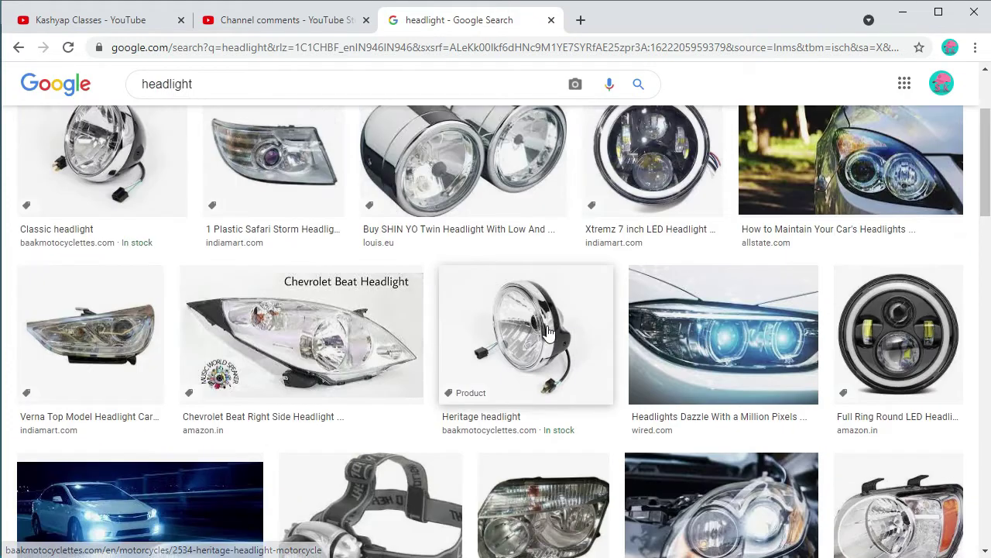
{"action": "scroll", "coordinate": [548, 333], "scroll_direction": "up", "scroll_amount": 1}
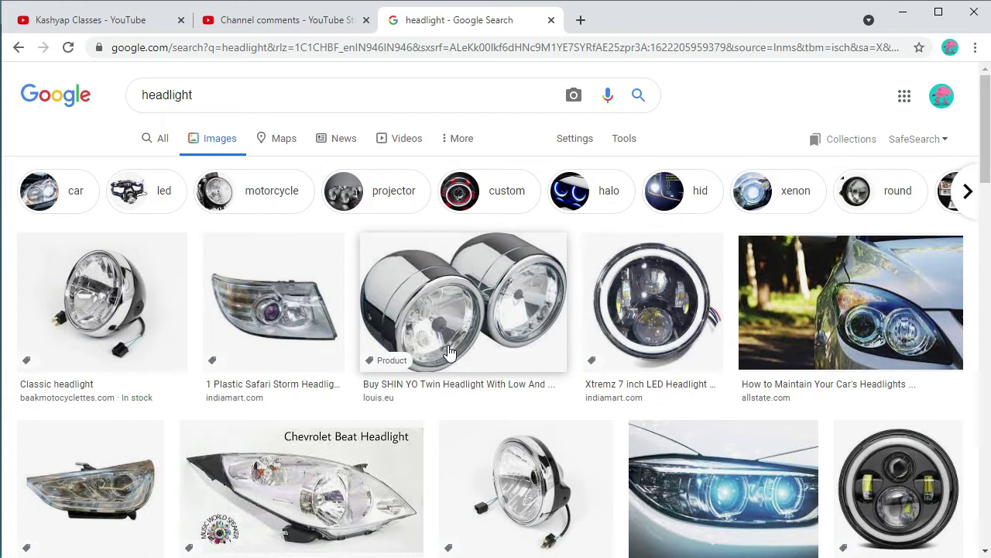
{"action": "scroll", "coordinate": [465, 309], "scroll_direction": "down", "scroll_amount": 2}
{"action": "scroll", "coordinate": [511, 275], "scroll_direction": "down", "scroll_amount": 1}
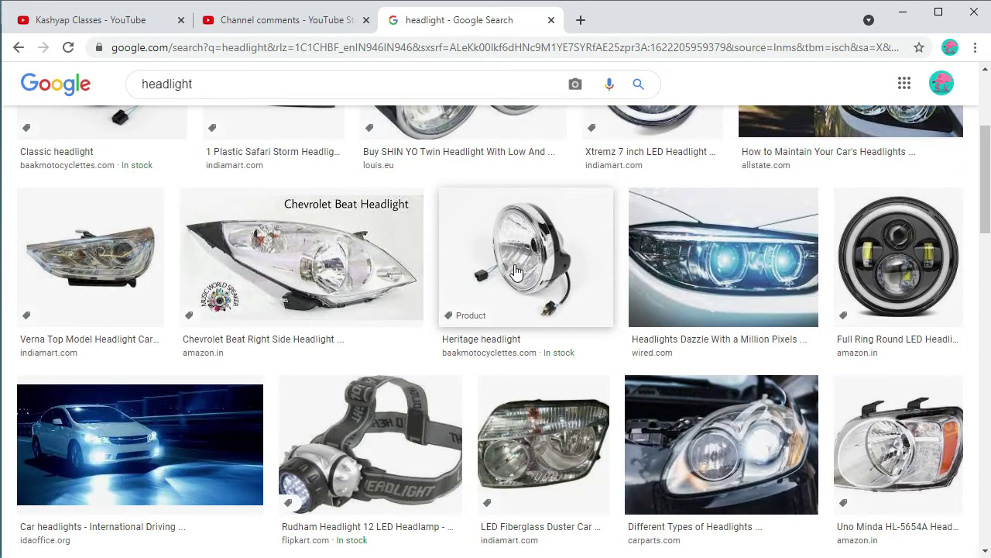
{"action": "scroll", "coordinate": [523, 346], "scroll_direction": "down", "scroll_amount": 1}
{"action": "scroll", "coordinate": [523, 345], "scroll_direction": "down", "scroll_amount": 3}
{"action": "scroll", "coordinate": [523, 346], "scroll_direction": "down", "scroll_amount": 2}
{"action": "scroll", "coordinate": [523, 345], "scroll_direction": "down", "scroll_amount": 1}
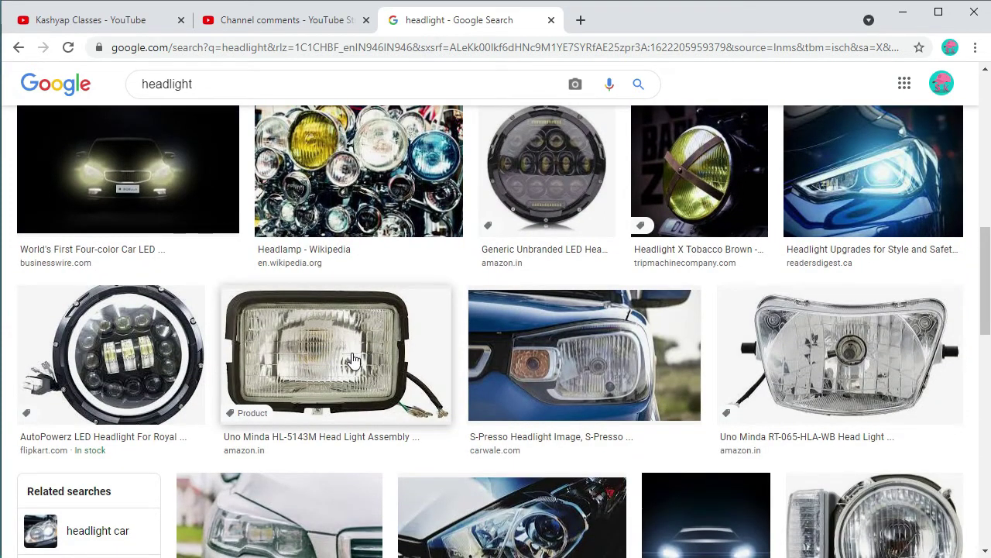
{"action": "scroll", "coordinate": [356, 352], "scroll_direction": "up", "scroll_amount": 2}
{"action": "scroll", "coordinate": [379, 295], "scroll_direction": "up", "scroll_amount": 3}
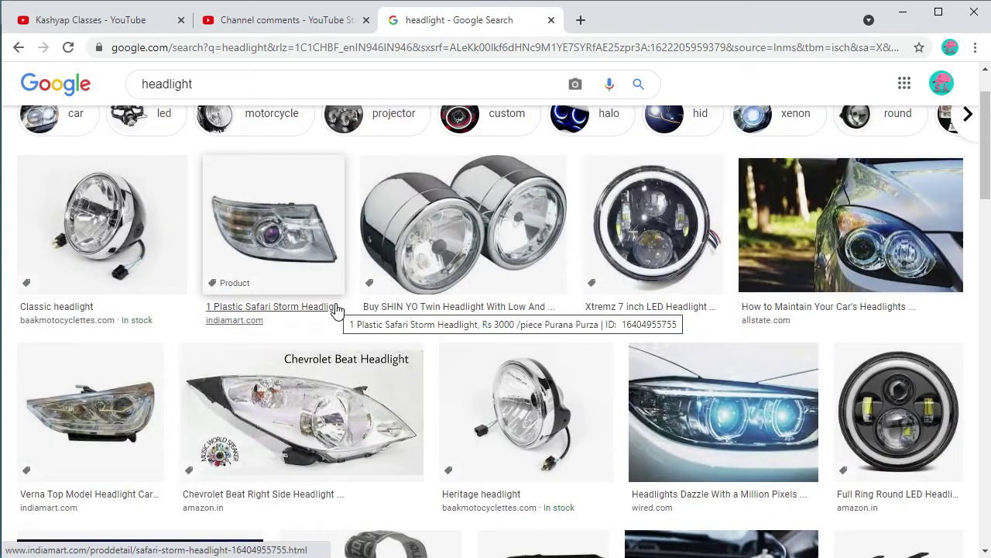
{"action": "scroll", "coordinate": [337, 309], "scroll_direction": "up", "scroll_amount": 1}
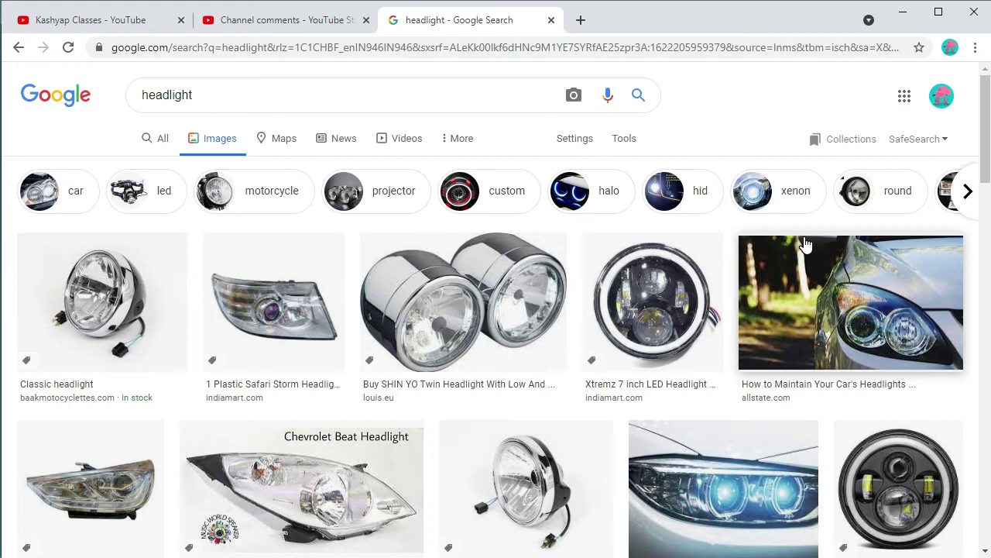
{"action": "left_click", "coordinate": [902, 13]}
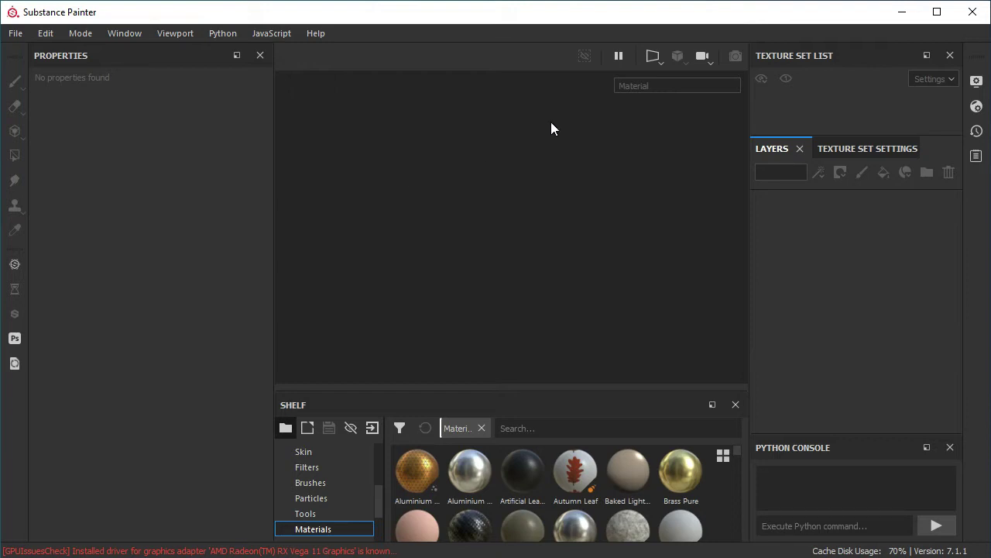
Step: Create a new project from the headLight_hi.fbx mesh with the PBR Metallic Roughness template
{"action": "left_click", "coordinate": [17, 35]}
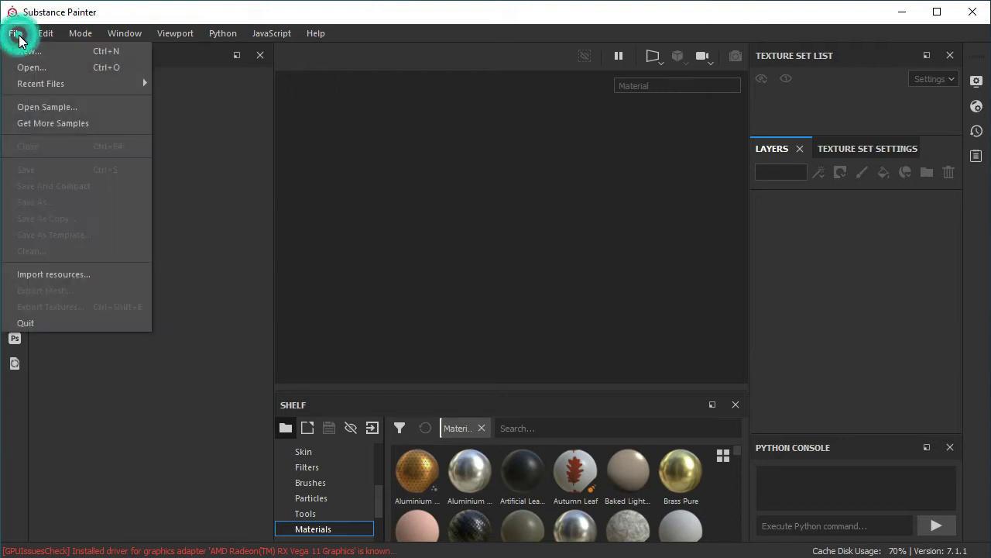
{"action": "left_click", "coordinate": [28, 51]}
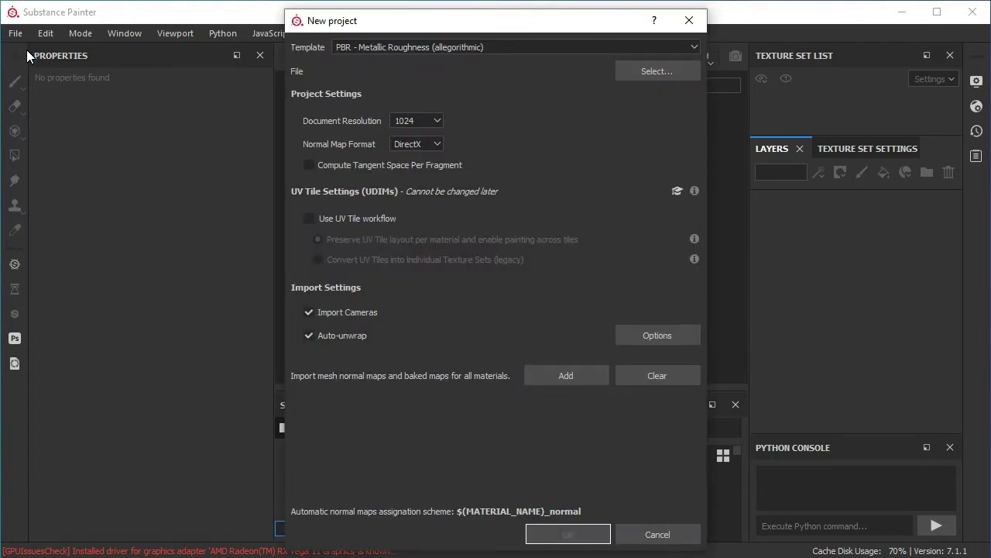
{"action": "left_click", "coordinate": [657, 72]}
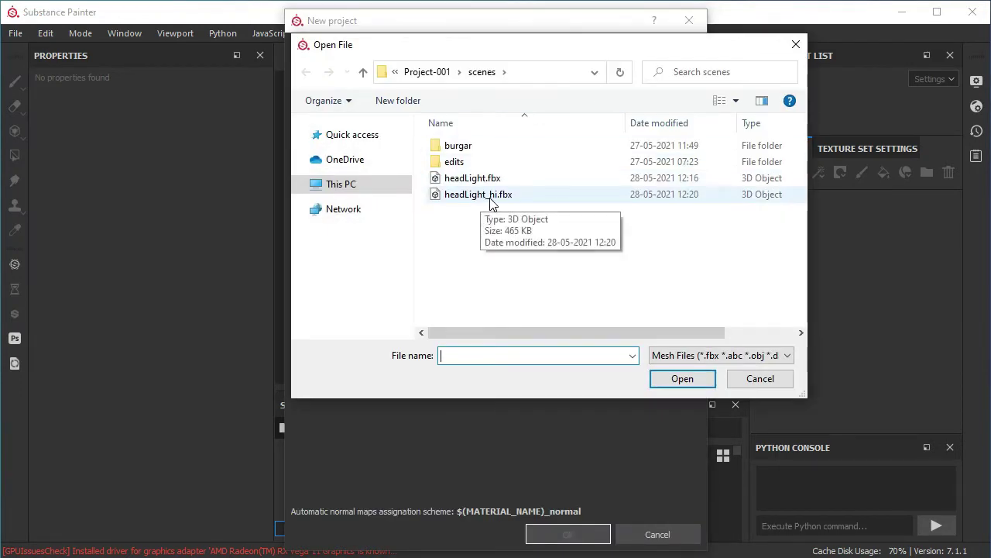
{"action": "left_click", "coordinate": [506, 198]}
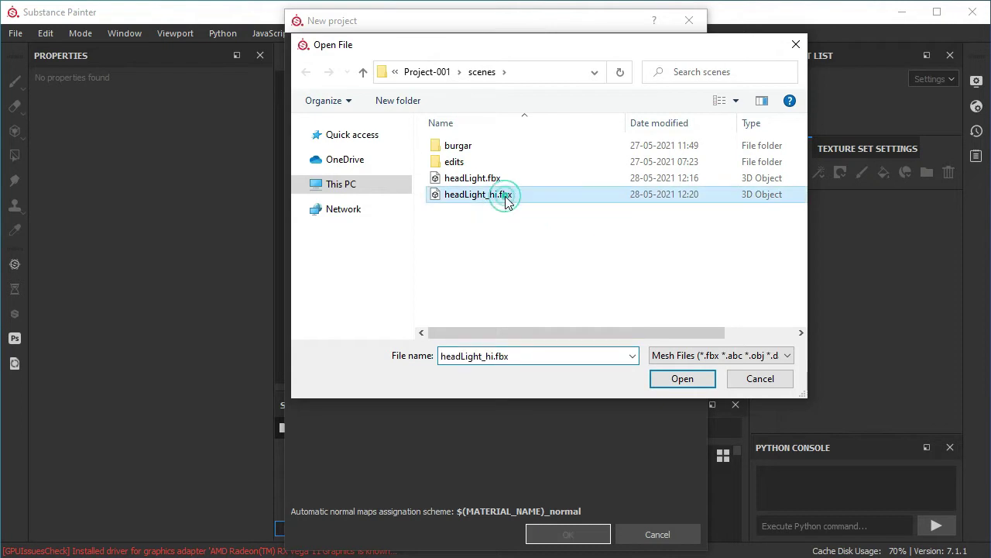
{"action": "left_click", "coordinate": [680, 380]}
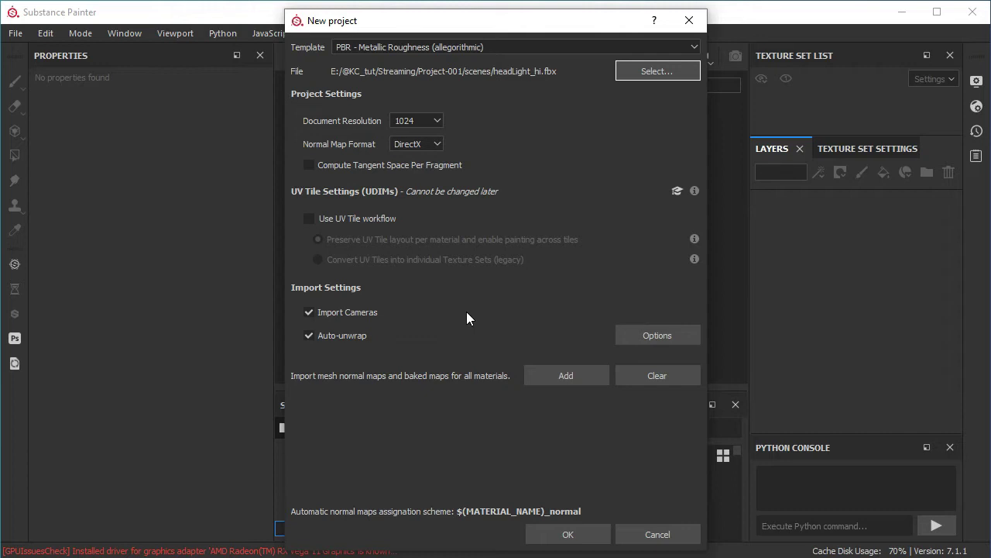
{"action": "left_click", "coordinate": [587, 541]}
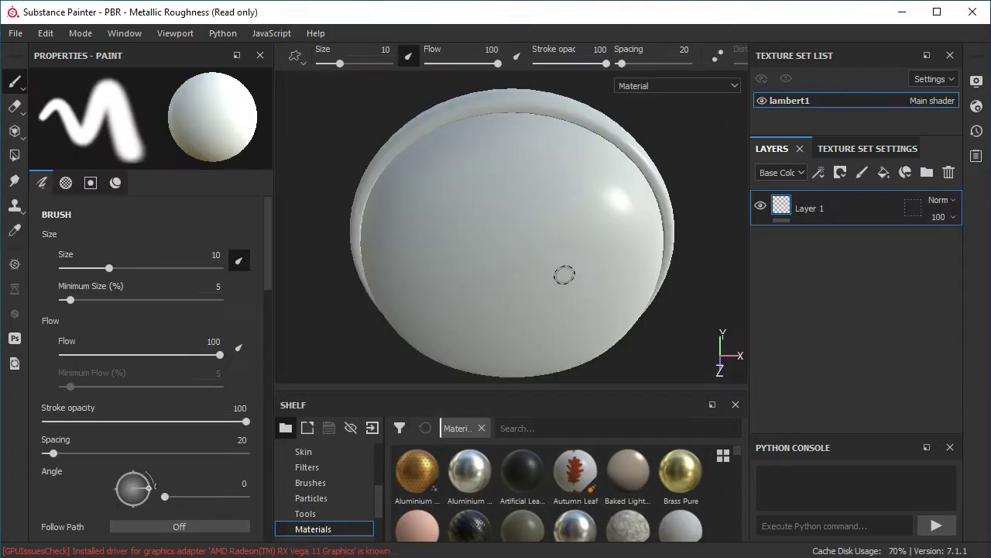
Step: Orbit around the headlight mesh to inspect it, then delete the empty default Layer 1
{"action": "mouse_move", "coordinate": [504, 247]}
{"action": "left_mouse_down", "text": "alt"}
{"action": "mouse_move", "coordinate": [468, 227]}
{"action": "mouse_move", "coordinate": [602, 237]}
{"action": "left_mouse_up", "text": "alt"}
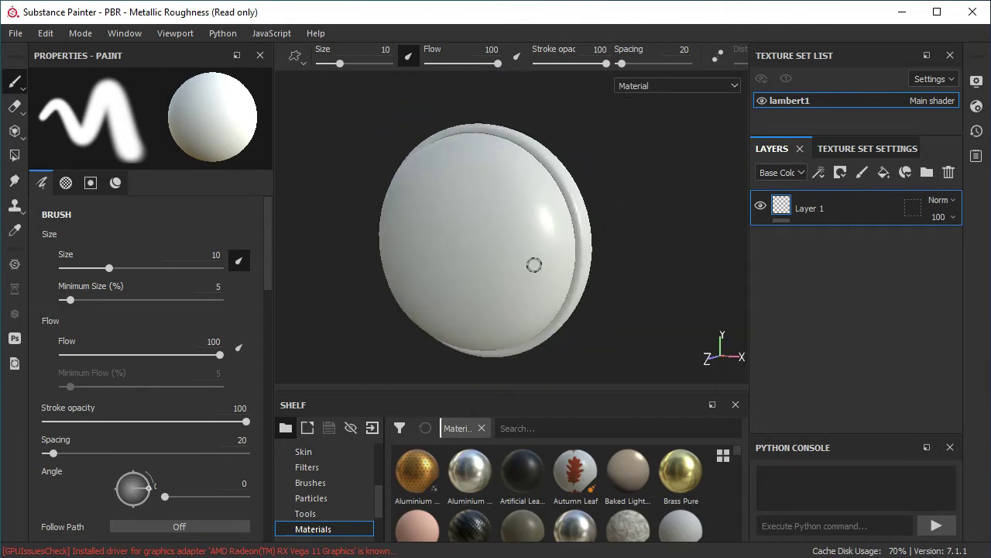
{"action": "mouse_move", "coordinate": [632, 200]}
{"action": "left_mouse_down", "text": "alt"}
{"action": "mouse_move", "coordinate": [443, 193]}
{"action": "mouse_move", "coordinate": [439, 174]}
{"action": "mouse_move", "coordinate": [442, 182]}
{"action": "left_mouse_up", "text": "alt"}
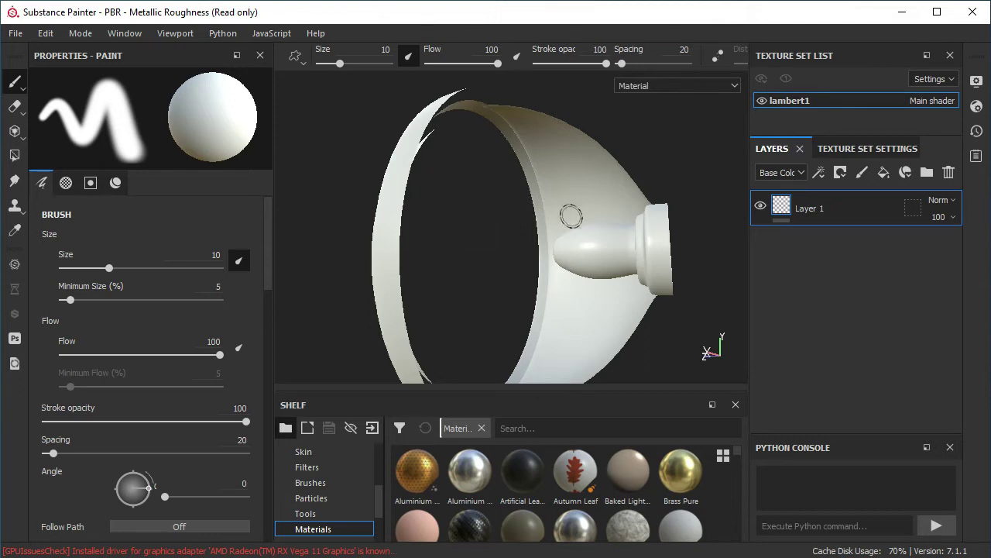
{"action": "left_click_drag", "start_coordinate": [568, 214], "coordinate": [560, 233], "text": "alt+shift"}
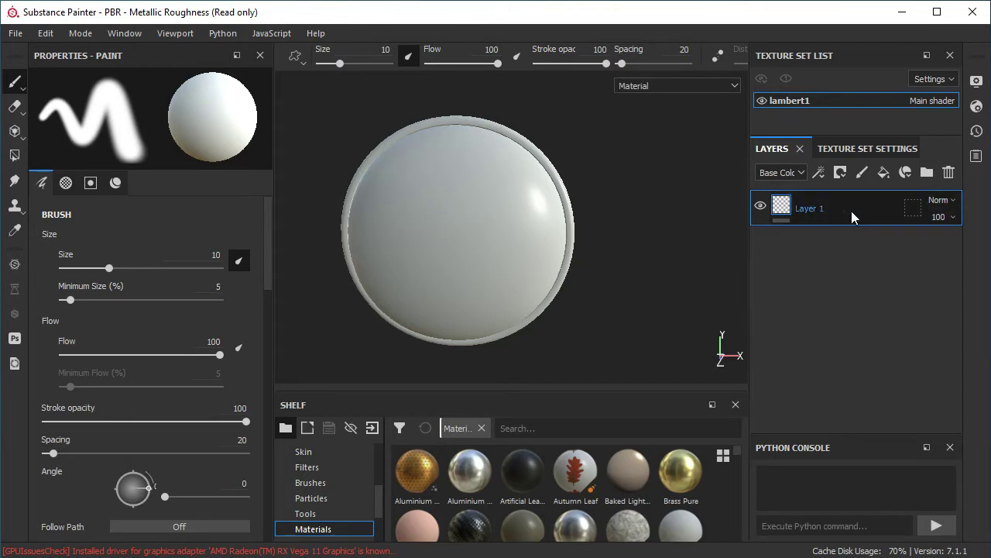
{"action": "left_click", "coordinate": [949, 174]}
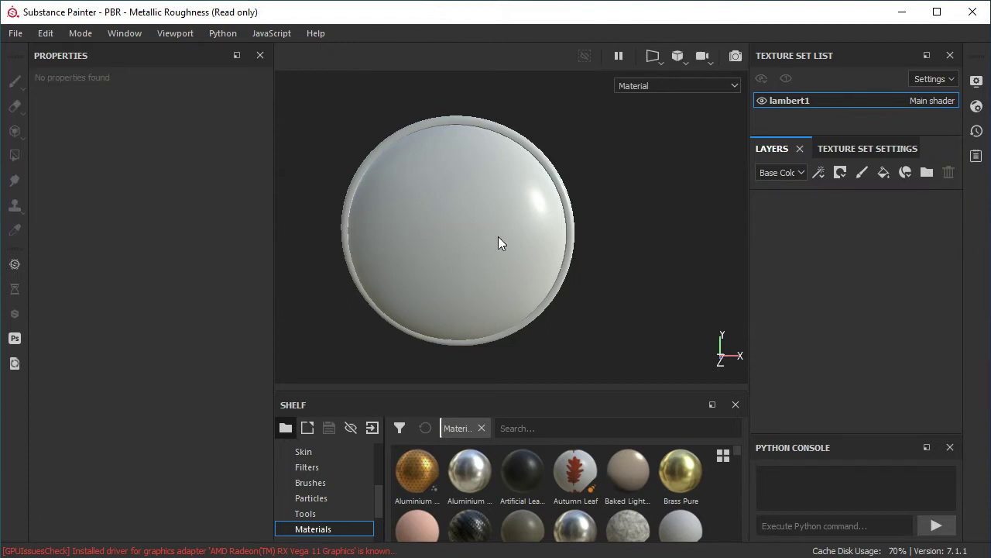
Step: Bake all seven lambert1 mesh maps at 1024 output size and dismiss the bake report
{"action": "left_click", "coordinate": [855, 148]}
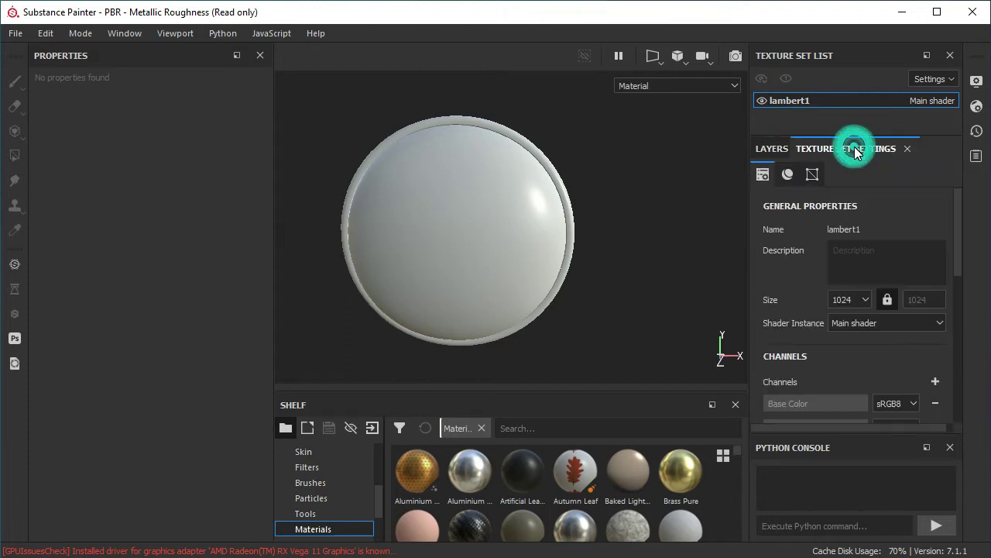
{"action": "scroll", "coordinate": [849, 302], "scroll_direction": "down", "scroll_amount": 2}
{"action": "scroll", "coordinate": [849, 302], "scroll_direction": "down", "scroll_amount": 2}
{"action": "scroll", "coordinate": [849, 303], "scroll_direction": "down", "scroll_amount": 2}
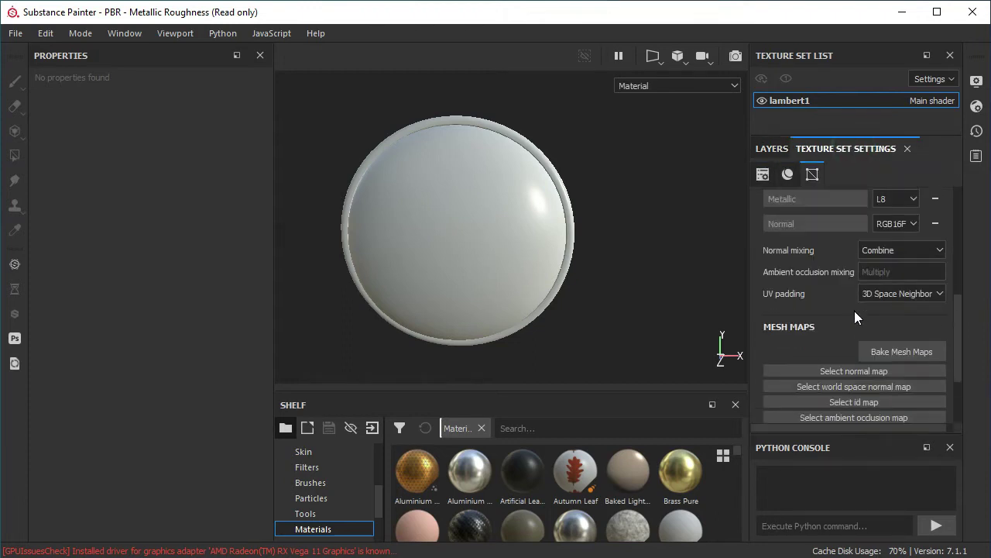
{"action": "left_click", "coordinate": [925, 353]}
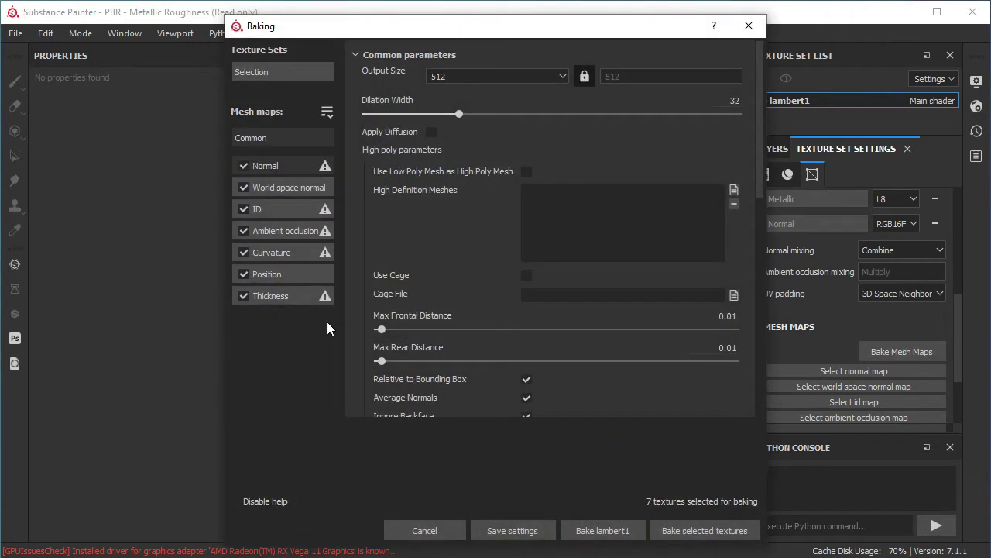
{"action": "left_click", "coordinate": [487, 73]}
{"action": "left_click", "coordinate": [467, 140]}
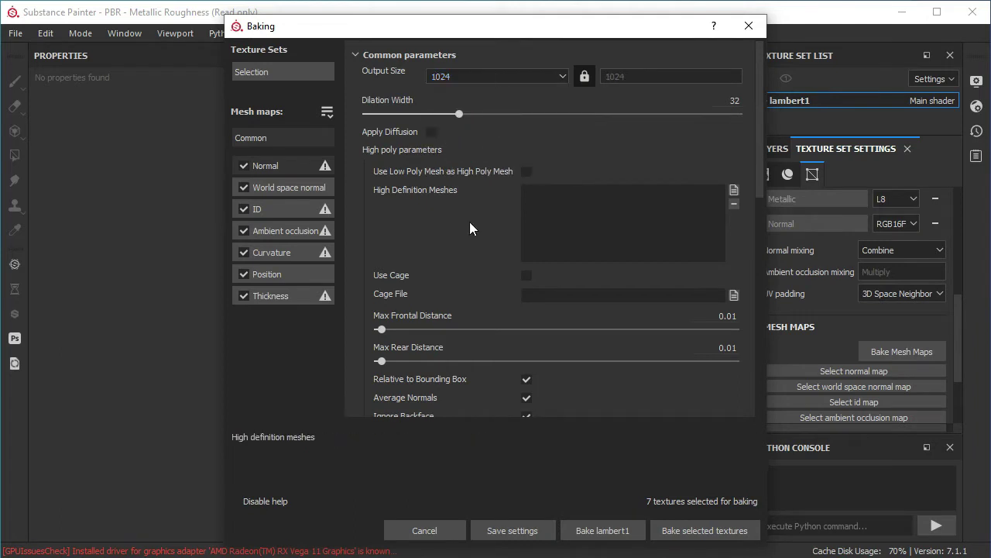
{"action": "left_click", "coordinate": [713, 535]}
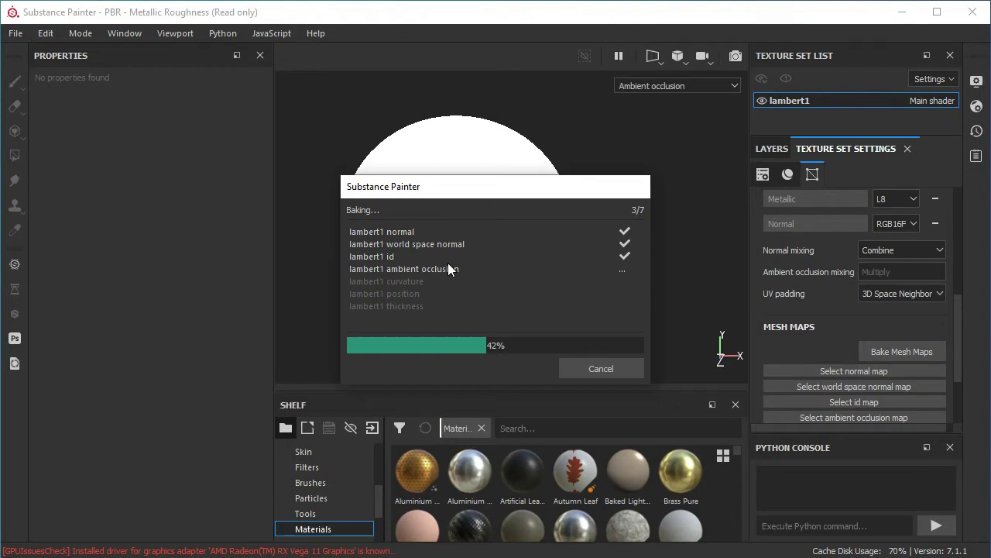
{"action": "left_click", "coordinate": [591, 371]}
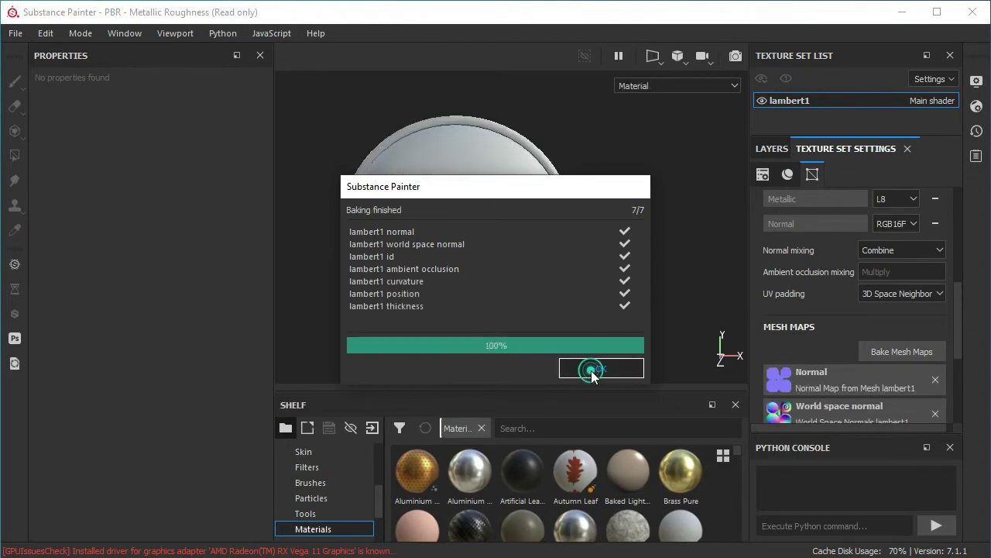
{"action": "scroll", "coordinate": [843, 293], "scroll_direction": "up", "scroll_amount": 2}
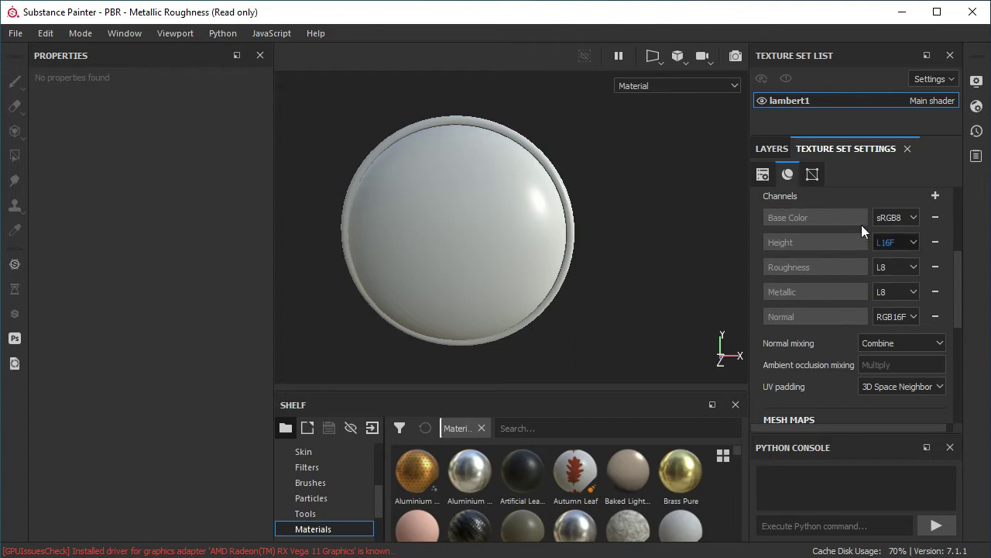
Step: Add an Opacity channel to lambert1 and switch the shader to pbr-metal-rough-with-alpha-blending
{"action": "left_click", "coordinate": [936, 196]}
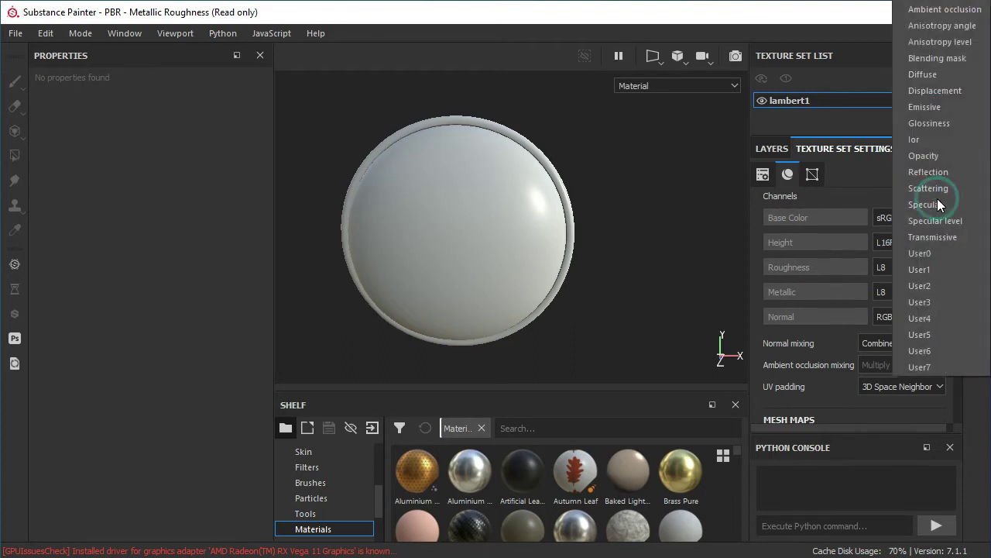
{"action": "left_click", "coordinate": [929, 158]}
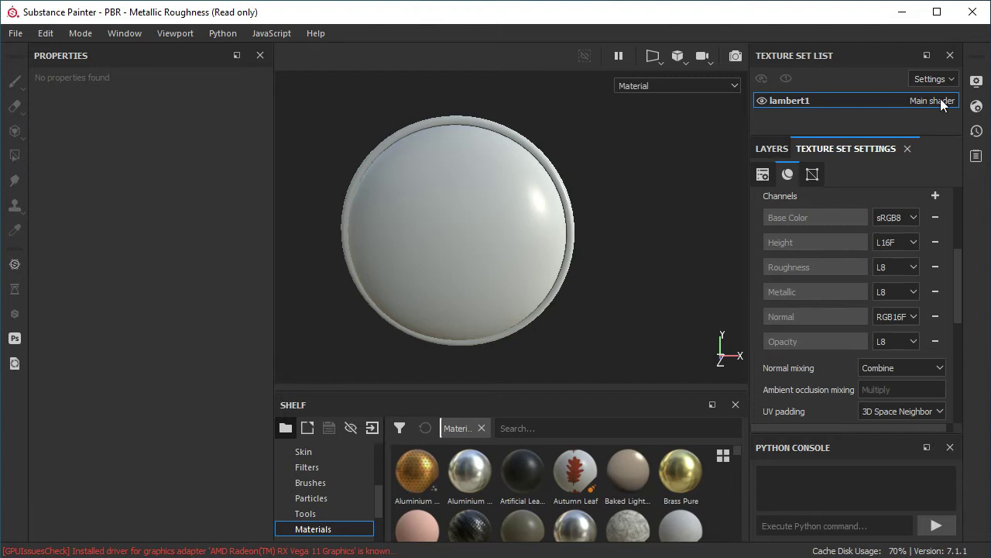
{"action": "left_click", "coordinate": [979, 109]}
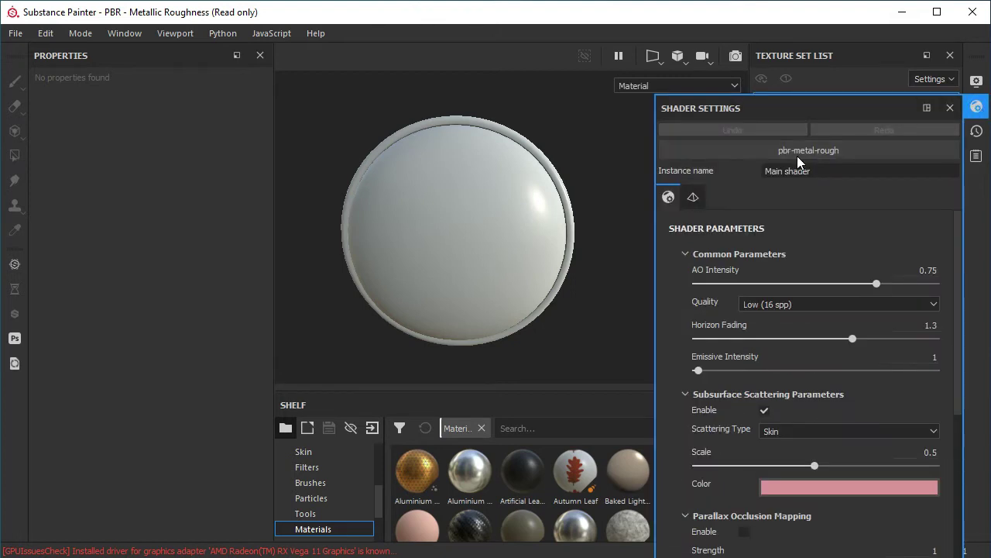
{"action": "left_click", "coordinate": [826, 152]}
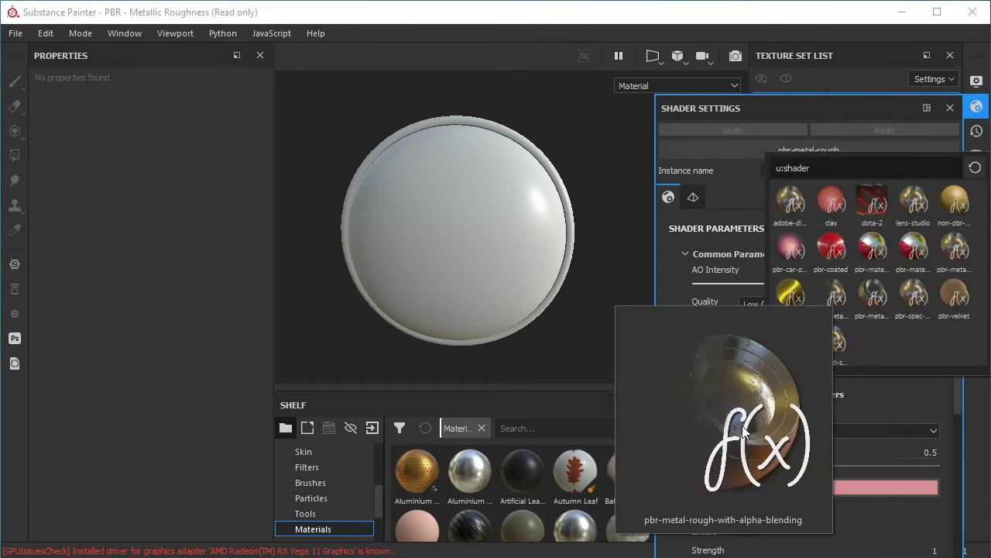
{"action": "left_click", "coordinate": [836, 298]}
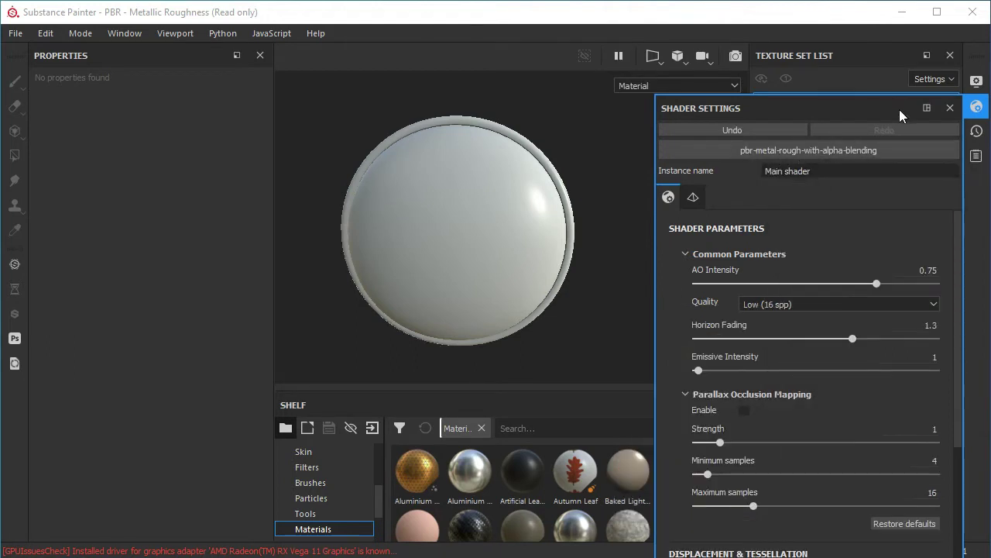
{"action": "left_click", "coordinate": [950, 108]}
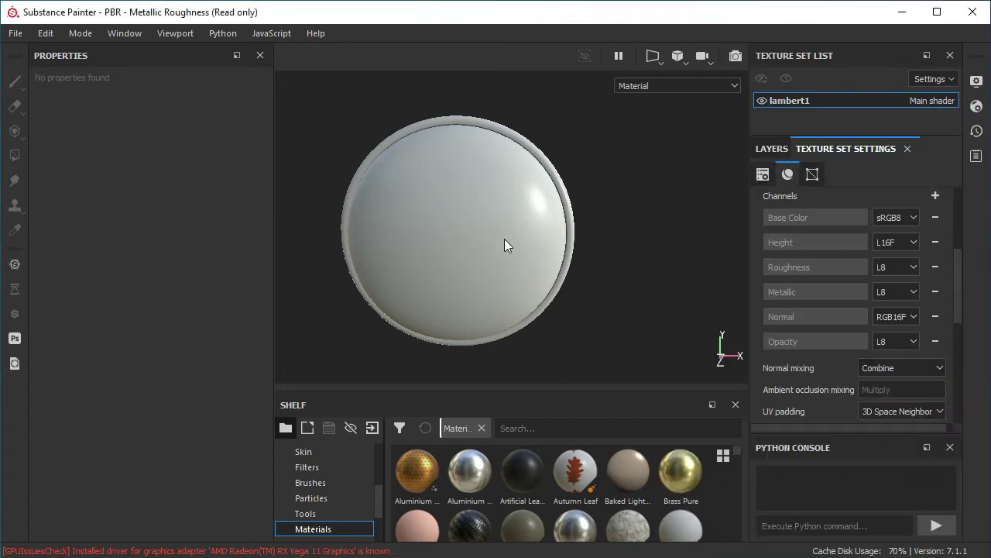
{"action": "left_click", "coordinate": [774, 149]}
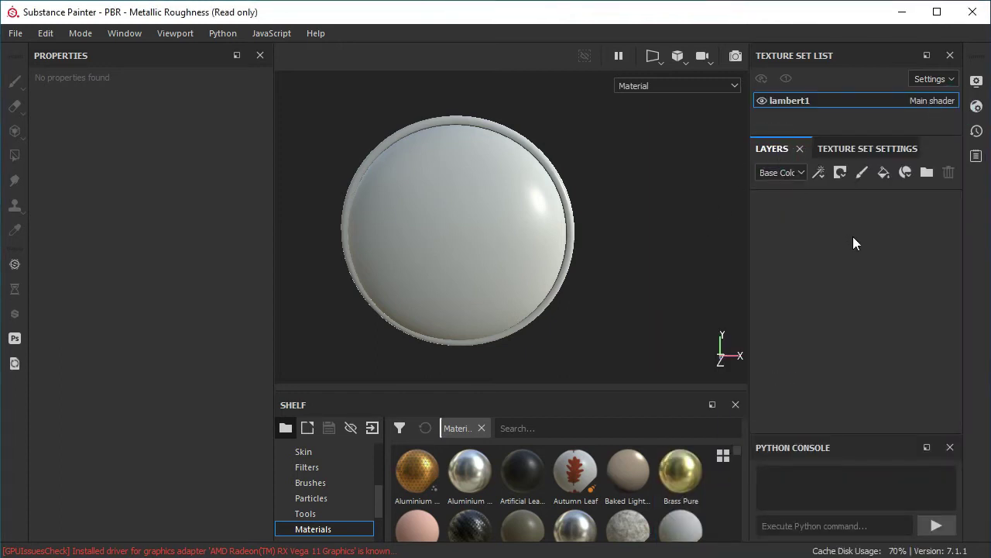
Step: Add a new fill layer and rename it 'glass'
{"action": "left_click", "coordinate": [883, 173]}
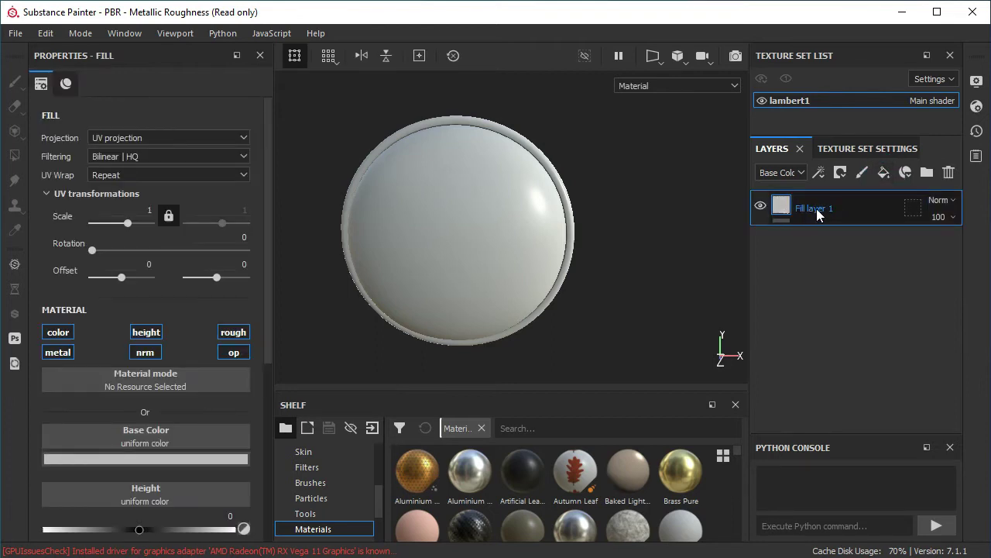
{"action": "left_click", "coordinate": [816, 209]}
{"action": "double_click", "coordinate": [817, 209]}
{"action": "type", "text": "glass"}
{"action": "key", "text": "Return"}
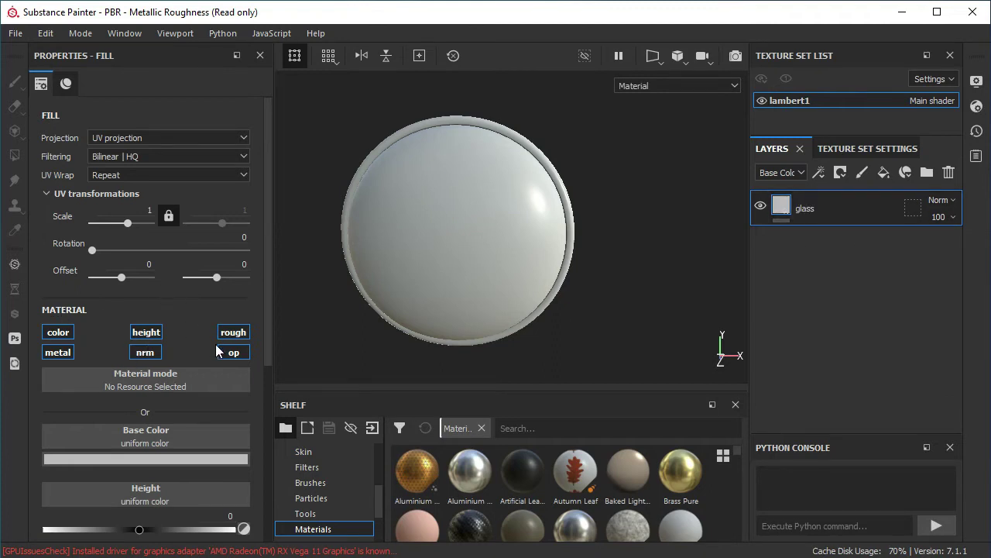
Step: Lower the glass layer's opacity to about 0.24
{"action": "scroll", "coordinate": [202, 339], "scroll_direction": "down", "scroll_amount": 2}
{"action": "scroll", "coordinate": [202, 339], "scroll_direction": "down", "scroll_amount": 3}
{"action": "scroll", "coordinate": [200, 338], "scroll_direction": "down", "scroll_amount": 1}
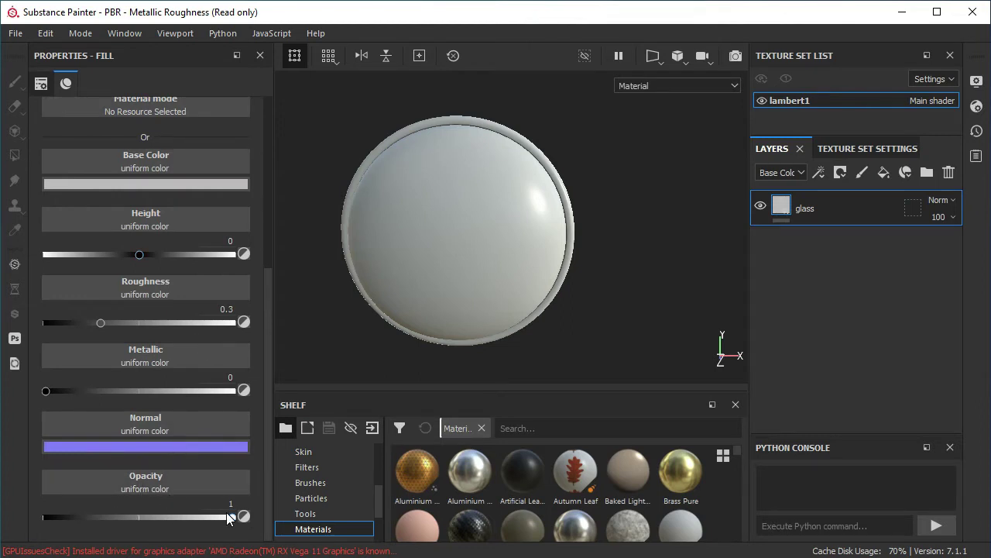
{"action": "left_click_drag", "start_coordinate": [227, 517], "coordinate": [88, 511]}
{"action": "mouse_move", "coordinate": [624, 250]}
{"action": "left_mouse_down", "text": "alt"}
{"action": "mouse_move", "coordinate": [506, 233]}
{"action": "mouse_move", "coordinate": [440, 235]}
{"action": "mouse_move", "coordinate": [471, 184]}
{"action": "mouse_move", "coordinate": [597, 228]}
{"action": "left_mouse_up", "text": "alt"}
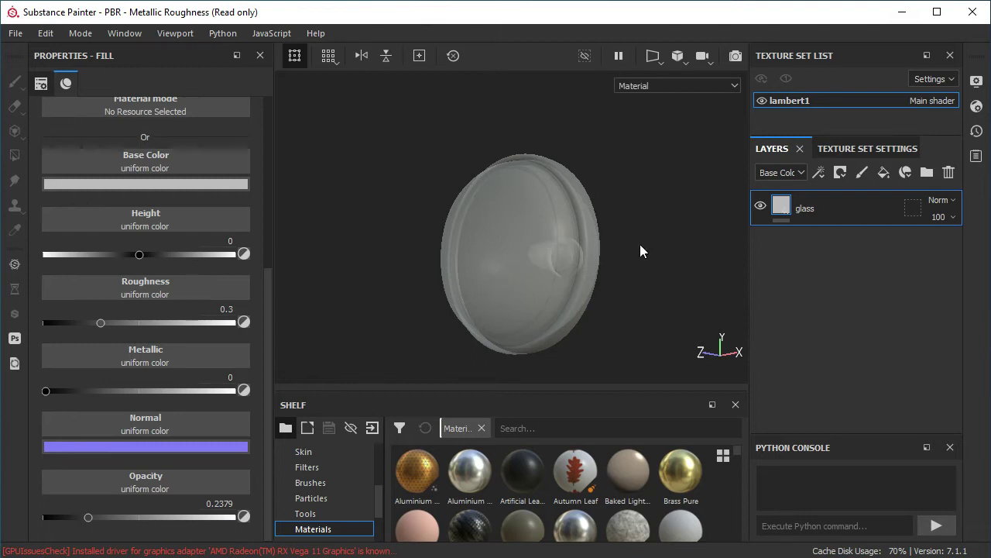
Step: Add a black mask to glass and polygon-fill the lens front by UV chunk
{"action": "right_click", "coordinate": [813, 204]}
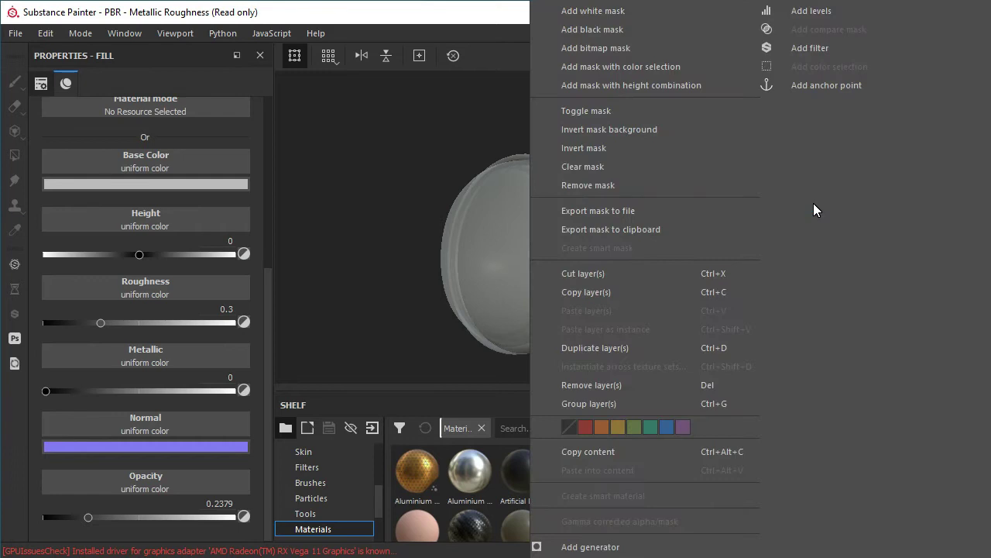
{"action": "left_click", "coordinate": [609, 30]}
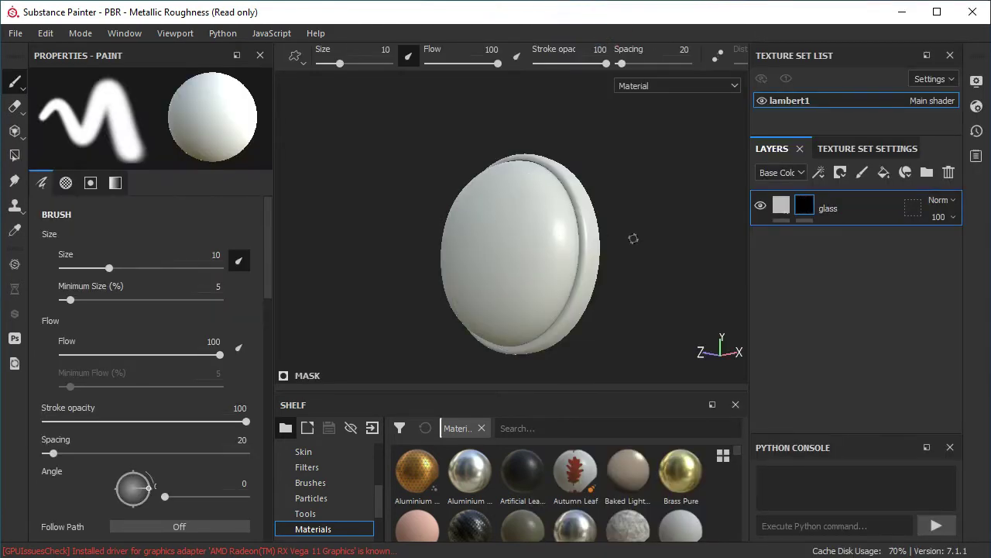
{"action": "left_click", "coordinate": [14, 155]}
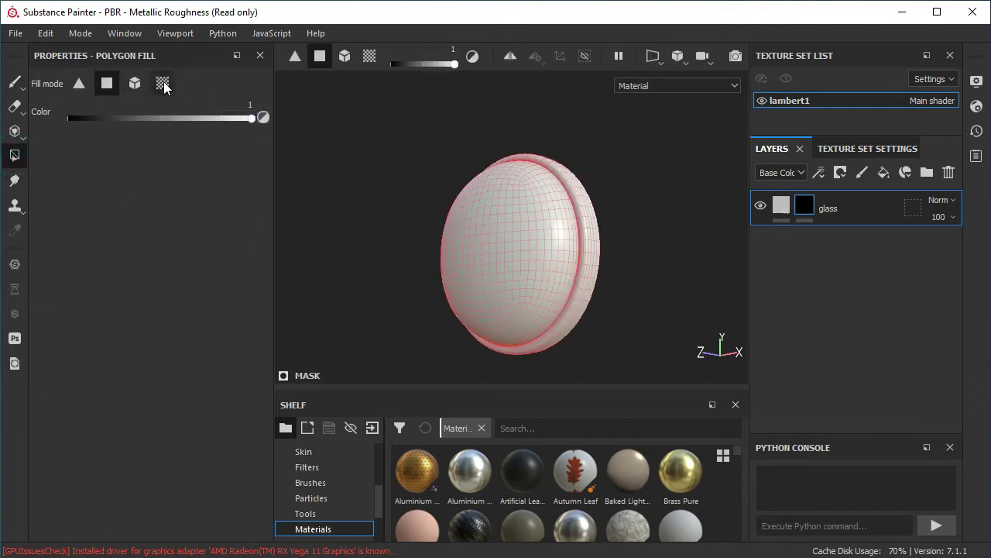
{"action": "left_click", "coordinate": [162, 83]}
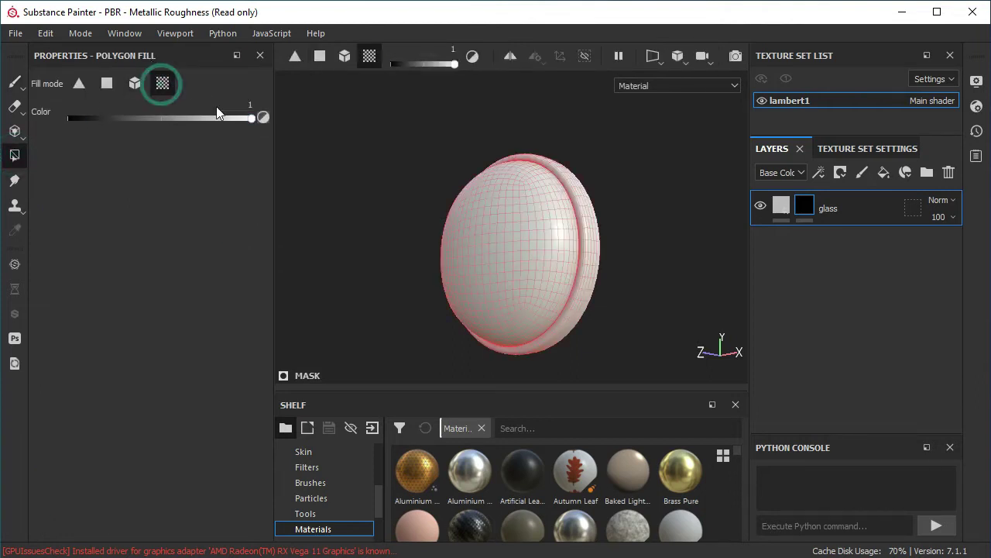
{"action": "left_click", "coordinate": [504, 218]}
{"action": "left_click_drag", "start_coordinate": [389, 211], "coordinate": [597, 287], "text": "alt"}
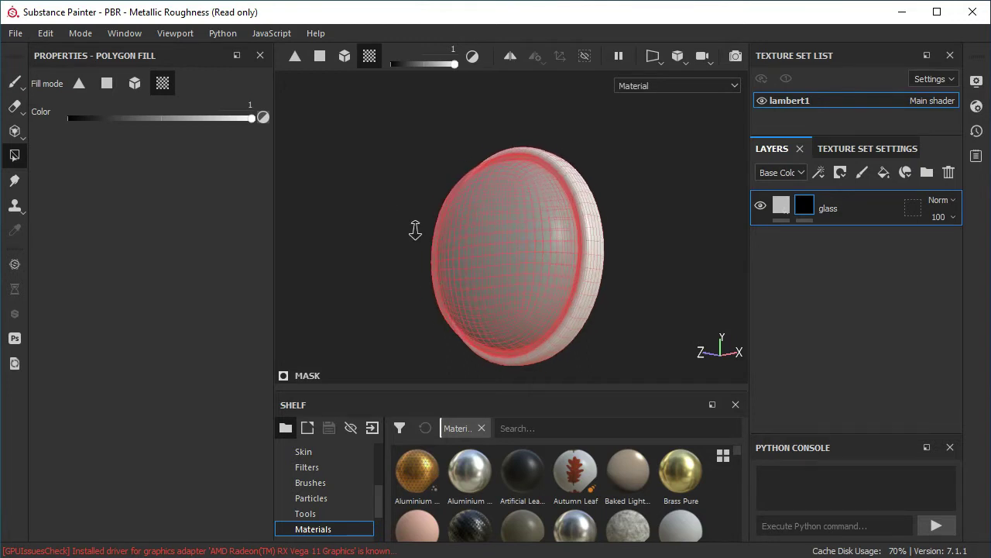
{"action": "scroll", "coordinate": [589, 228], "scroll_direction": "up", "scroll_amount": 3}
{"action": "mouse_move", "coordinate": [589, 227]}
{"action": "left_mouse_down", "text": "alt"}
{"action": "mouse_move", "coordinate": [635, 254]}
{"action": "mouse_move", "coordinate": [565, 217]}
{"action": "mouse_move", "coordinate": [514, 237]}
{"action": "mouse_move", "coordinate": [565, 246]}
{"action": "mouse_move", "coordinate": [517, 225]}
{"action": "mouse_move", "coordinate": [556, 230]}
{"action": "mouse_move", "coordinate": [483, 206]}
{"action": "mouse_move", "coordinate": [514, 214]}
{"action": "mouse_move", "coordinate": [461, 215]}
{"action": "mouse_move", "coordinate": [352, 117]}
{"action": "mouse_move", "coordinate": [485, 222]}
{"action": "mouse_move", "coordinate": [491, 213]}
{"action": "left_mouse_up", "text": "alt"}
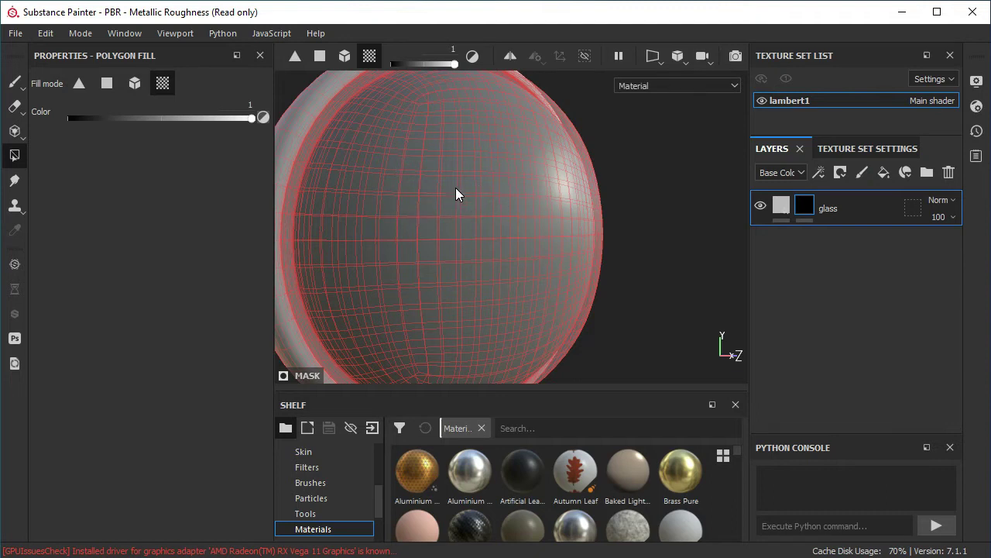
Step: In the 2D UV view, add the top-left UV island to the glass mask
{"action": "key", "text": "F3"}
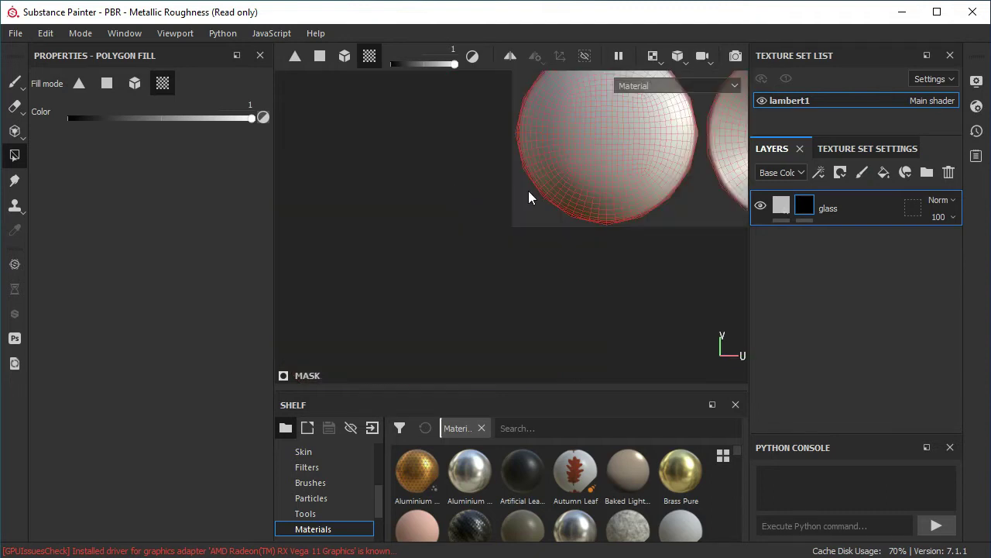
{"action": "middle_click_drag", "start_coordinate": [514, 166], "coordinate": [471, 261]}
{"action": "key", "text": "f"}
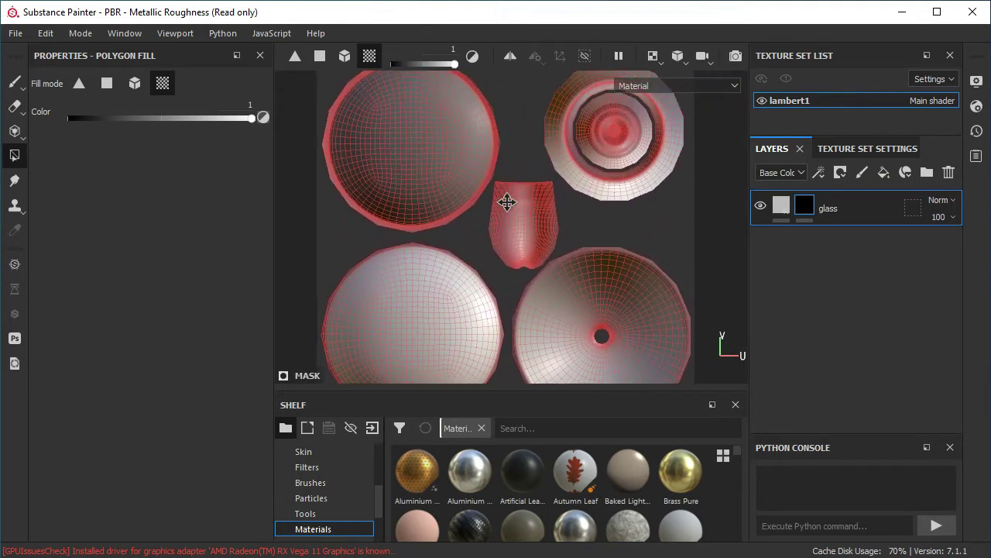
{"action": "left_click", "coordinate": [429, 149]}
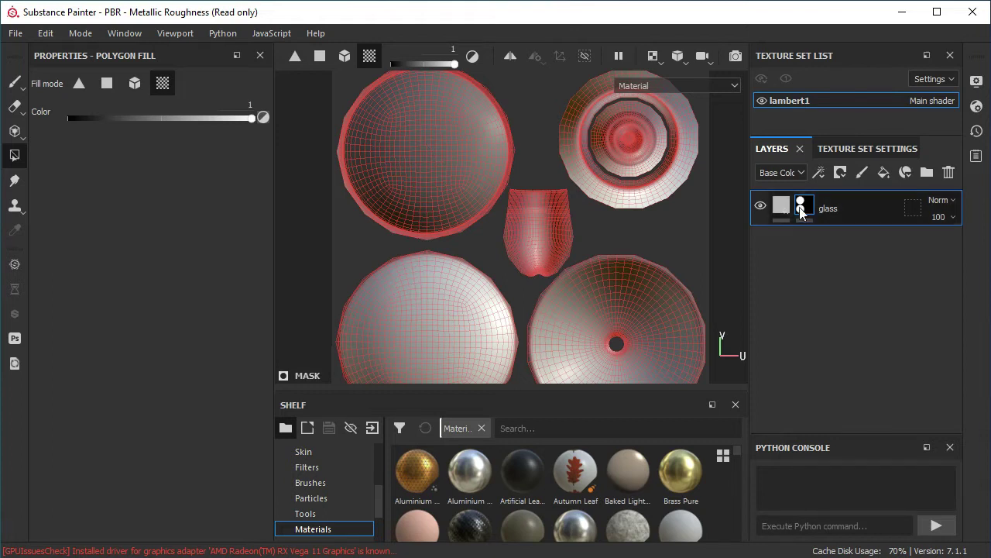
{"action": "left_click", "coordinate": [780, 208]}
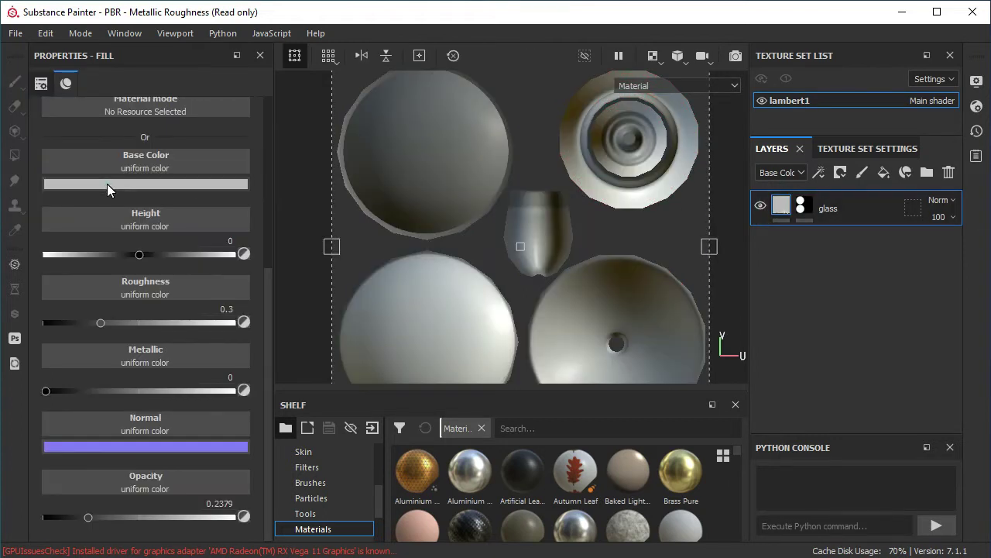
Step: Tint the glass base colour red and orbit the 3D view to check the mask
{"action": "left_click", "coordinate": [107, 183]}
{"action": "left_click", "coordinate": [180, 233]}
{"action": "left_click_drag", "start_coordinate": [208, 234], "coordinate": [210, 229]}
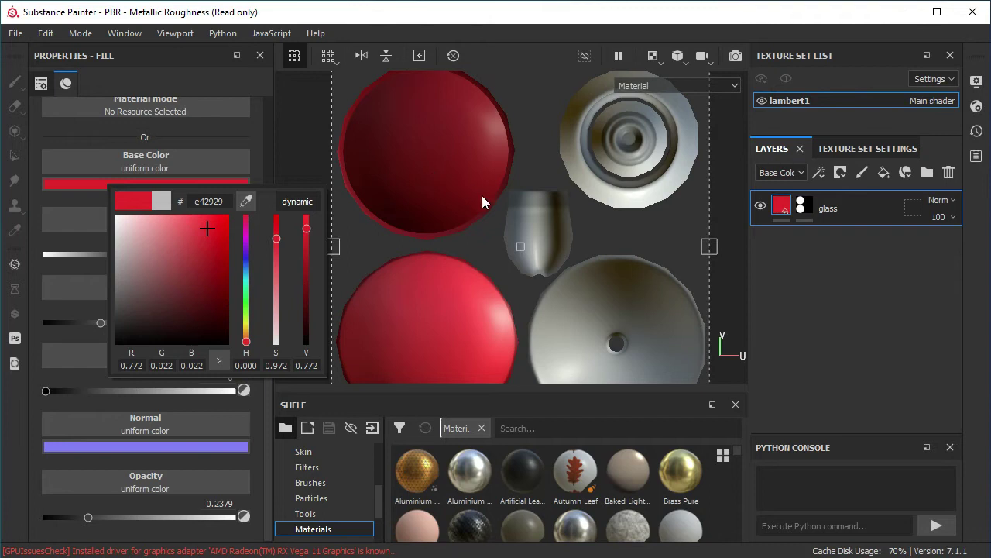
{"action": "left_click", "coordinate": [294, 148]}
{"action": "key", "text": "F2"}
{"action": "mouse_move", "coordinate": [563, 239]}
{"action": "left_mouse_down", "text": "alt"}
{"action": "mouse_move", "coordinate": [529, 264]}
{"action": "mouse_move", "coordinate": [566, 275]}
{"action": "mouse_move", "coordinate": [442, 250]}
{"action": "mouse_move", "coordinate": [466, 231]}
{"action": "mouse_move", "coordinate": [533, 252]}
{"action": "mouse_move", "coordinate": [279, 290]}
{"action": "left_mouse_up", "text": "alt"}
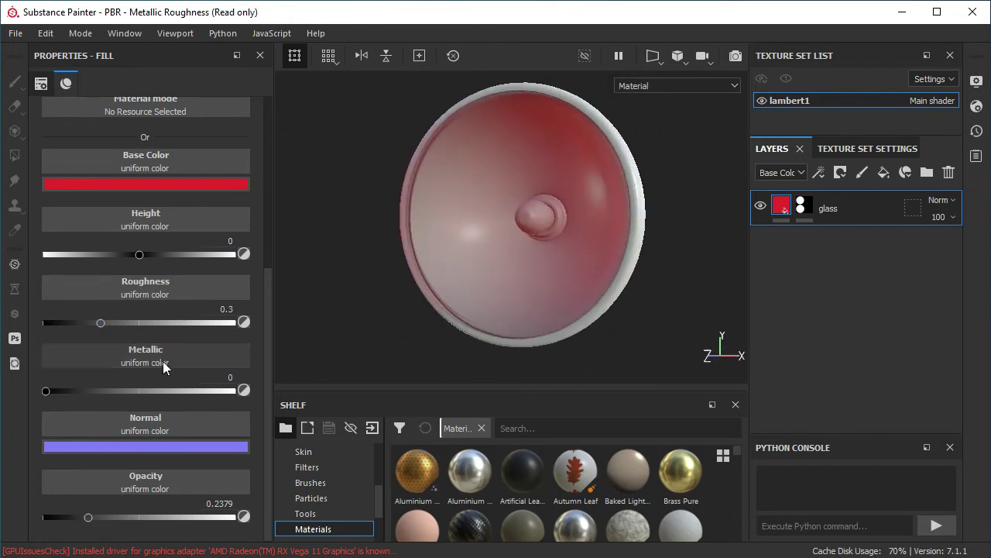
{"action": "mouse_move", "coordinate": [458, 281]}
{"action": "left_mouse_down", "text": "alt"}
{"action": "mouse_move", "coordinate": [406, 266]}
{"action": "mouse_move", "coordinate": [395, 273]}
{"action": "mouse_move", "coordinate": [383, 240]}
{"action": "left_mouse_up", "text": "alt"}
Step: Reset the glass base colour to light grey
{"action": "left_click", "coordinate": [164, 183]}
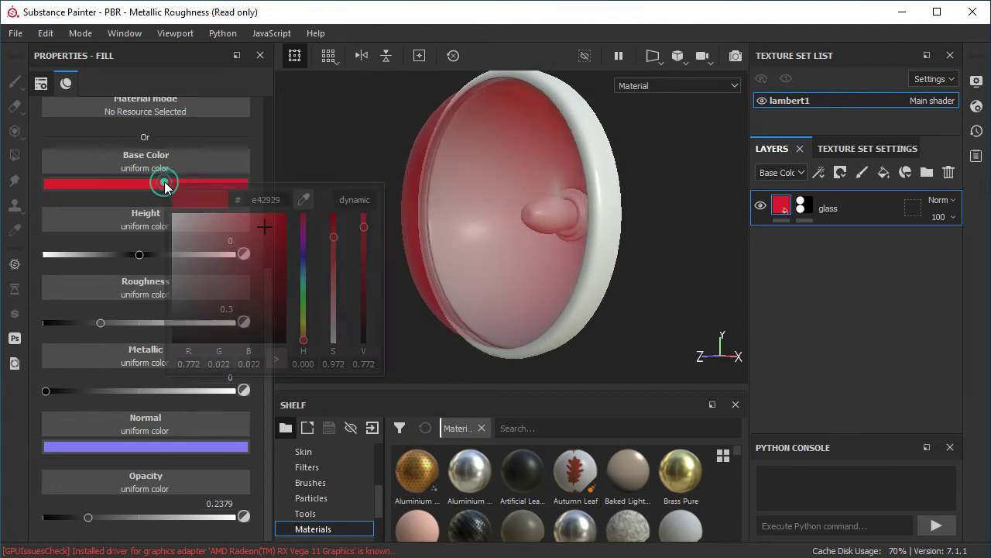
{"action": "left_click", "coordinate": [304, 279]}
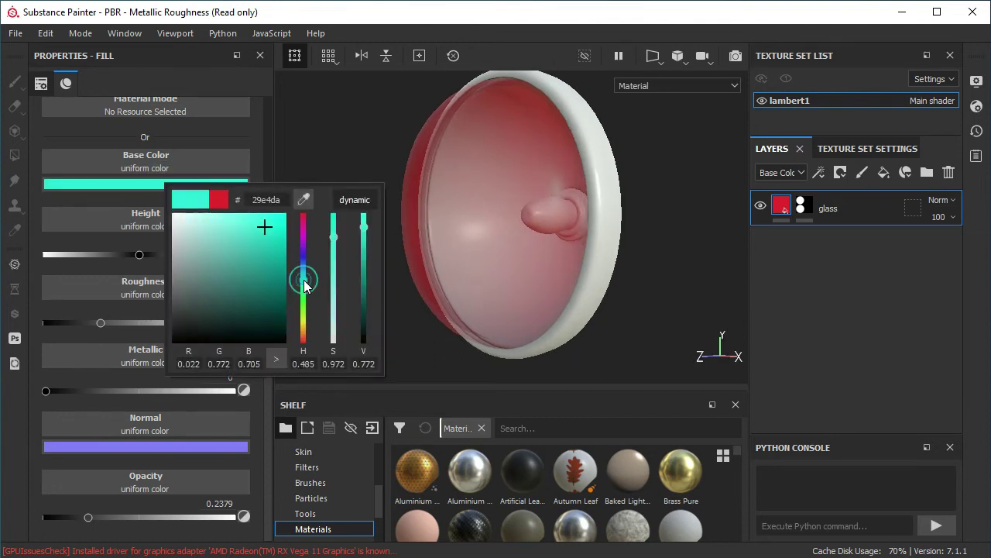
{"action": "left_click", "coordinate": [188, 257]}
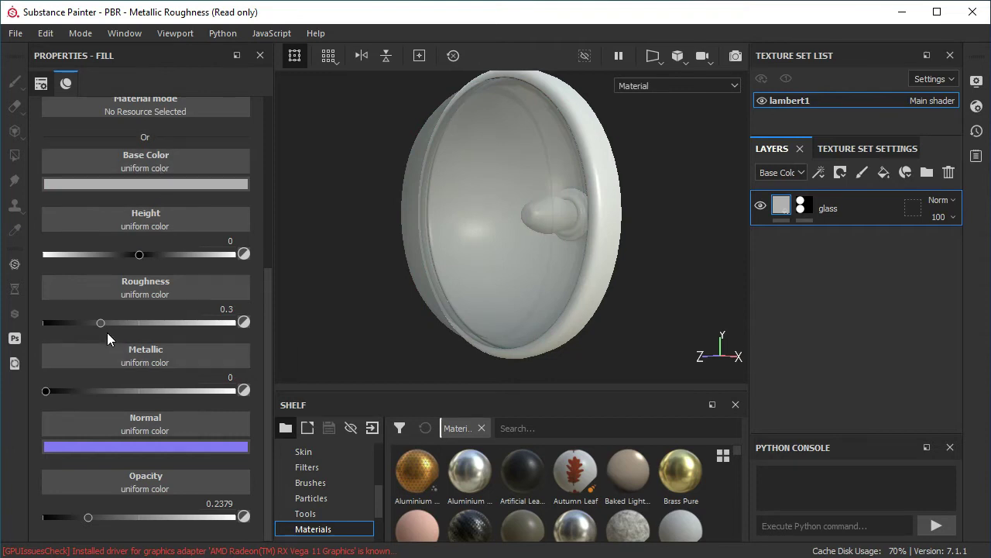
Step: Set glass roughness near 0 and metallic to 1, orbiting to check the reflections
{"action": "left_click_drag", "start_coordinate": [100, 324], "coordinate": [25, 329]}
{"action": "left_click_drag", "start_coordinate": [49, 390], "coordinate": [261, 399]}
{"action": "mouse_move", "coordinate": [452, 230]}
{"action": "left_mouse_down", "text": "alt"}
{"action": "mouse_move", "coordinate": [511, 245]}
{"action": "mouse_move", "coordinate": [656, 243]}
{"action": "mouse_move", "coordinate": [576, 277]}
{"action": "mouse_move", "coordinate": [511, 246]}
{"action": "mouse_move", "coordinate": [540, 237]}
{"action": "mouse_move", "coordinate": [511, 256]}
{"action": "mouse_move", "coordinate": [556, 251]}
{"action": "mouse_move", "coordinate": [540, 242]}
{"action": "left_mouse_up", "text": "alt"}
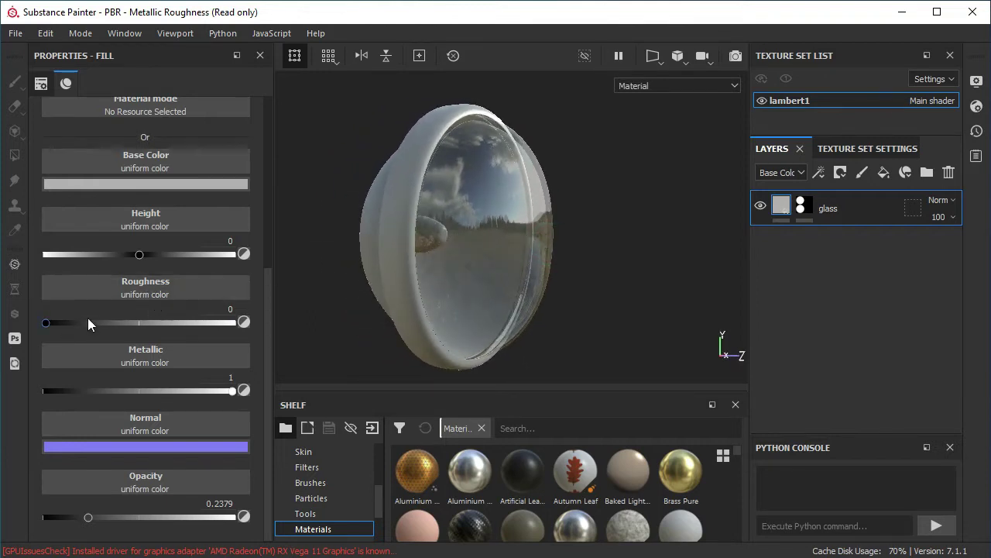
{"action": "left_click_drag", "start_coordinate": [47, 324], "coordinate": [67, 323]}
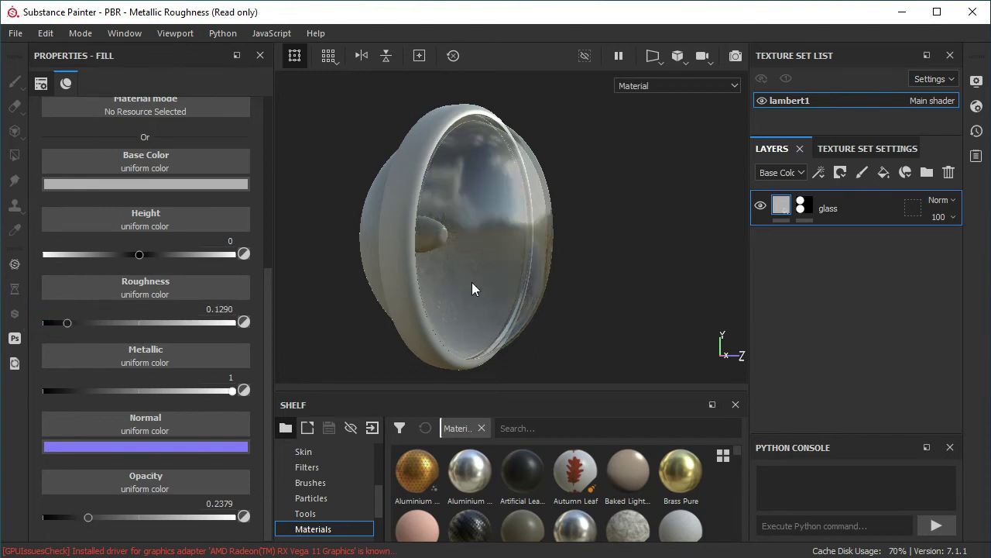
{"action": "mouse_move", "coordinate": [567, 217]}
{"action": "left_mouse_down", "text": "alt"}
{"action": "mouse_move", "coordinate": [390, 262]}
{"action": "mouse_move", "coordinate": [421, 246]}
{"action": "left_mouse_up", "text": "alt"}
{"action": "right_click_drag", "start_coordinate": [421, 246], "coordinate": [496, 222], "text": "alt"}
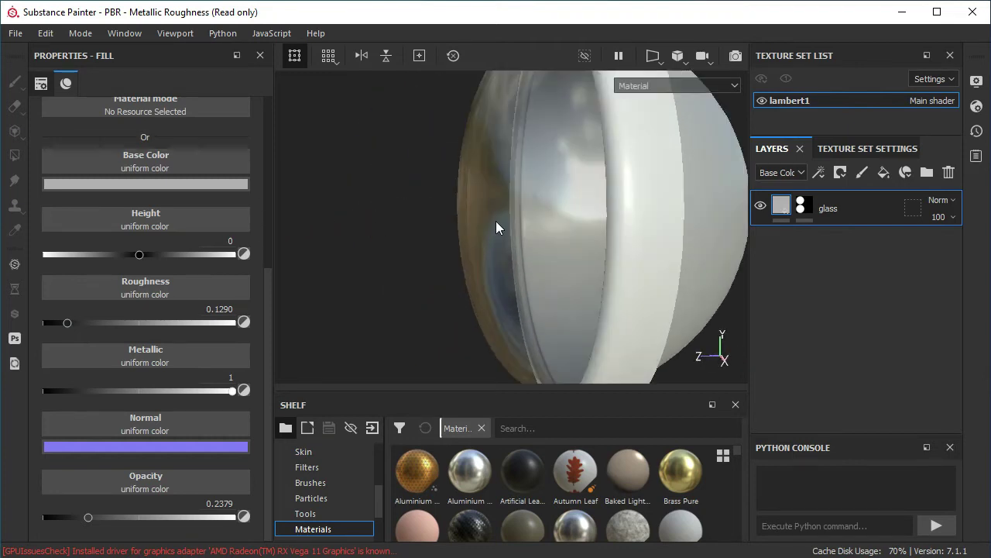
{"action": "mouse_move", "coordinate": [457, 183]}
{"action": "left_mouse_down", "text": "alt"}
{"action": "mouse_move", "coordinate": [443, 206]}
{"action": "mouse_move", "coordinate": [597, 216]}
{"action": "left_mouse_up", "text": "alt"}
{"action": "right_click_drag", "start_coordinate": [597, 217], "coordinate": [511, 267], "text": "alt"}
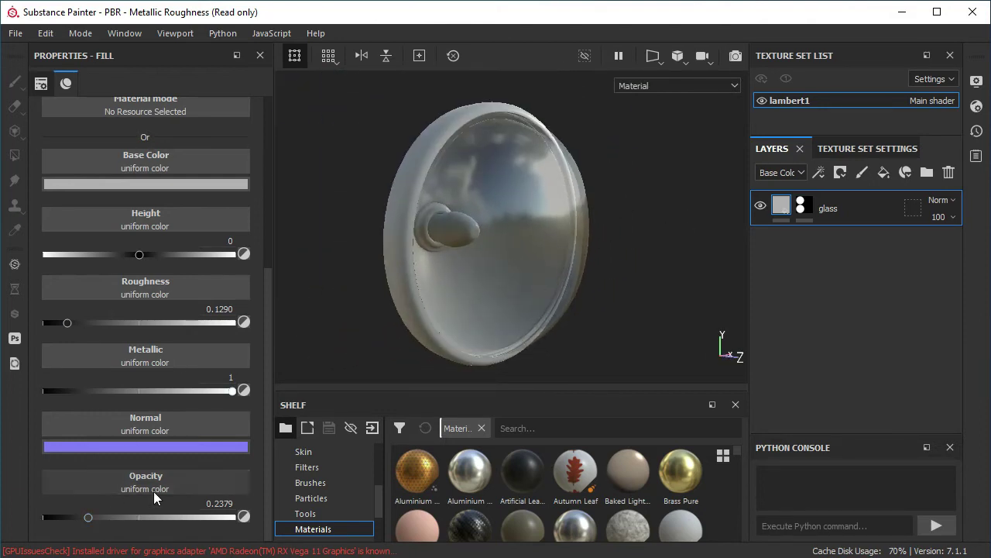
Step: Drop glass opacity to about 0.14 and roughness to about 0.08, then inspect the lens
{"action": "left_click_drag", "start_coordinate": [89, 517], "coordinate": [69, 519]}
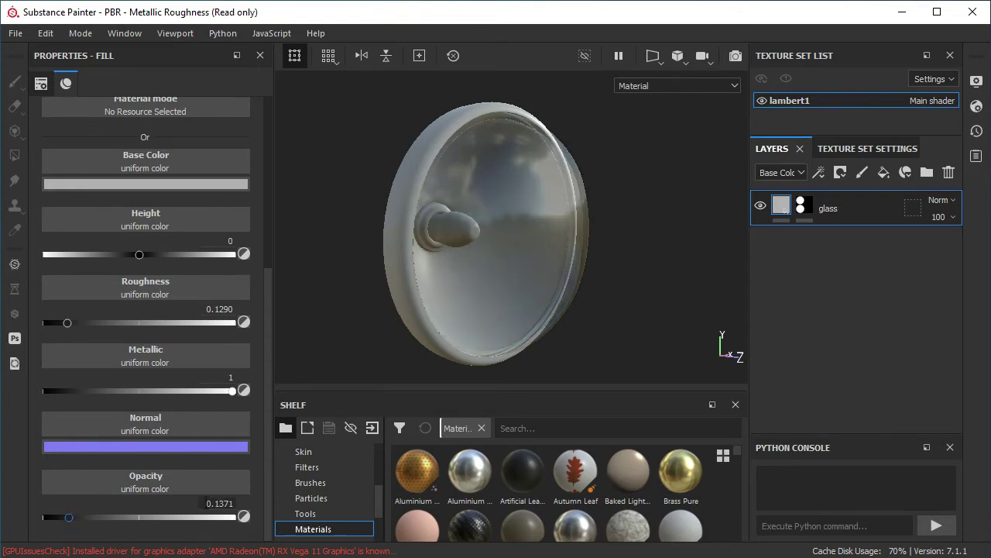
{"action": "mouse_move", "coordinate": [562, 269]}
{"action": "left_mouse_down", "text": "alt"}
{"action": "mouse_move", "coordinate": [565, 202]}
{"action": "mouse_move", "coordinate": [602, 228]}
{"action": "mouse_move", "coordinate": [573, 255]}
{"action": "left_mouse_up", "text": "alt"}
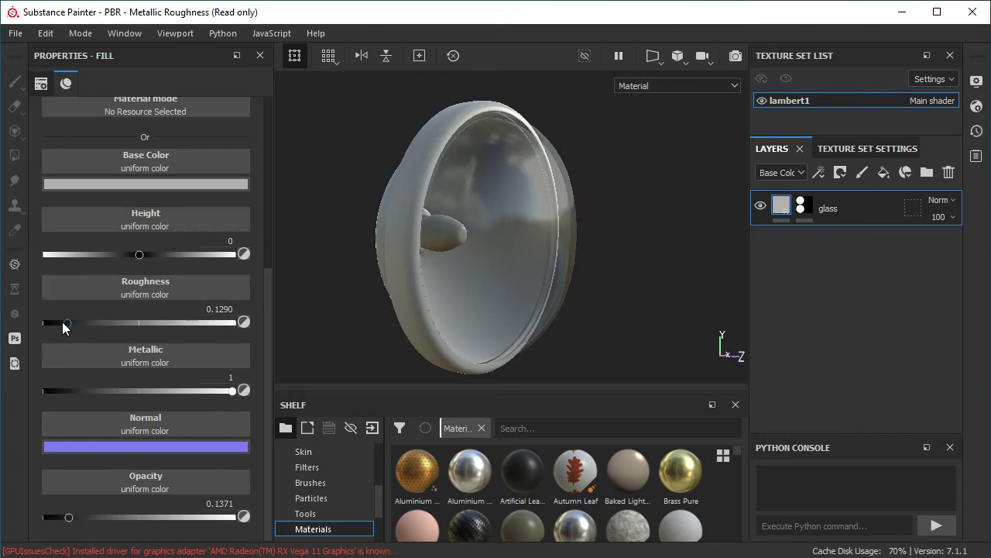
{"action": "left_click_drag", "start_coordinate": [67, 324], "coordinate": [58, 324]}
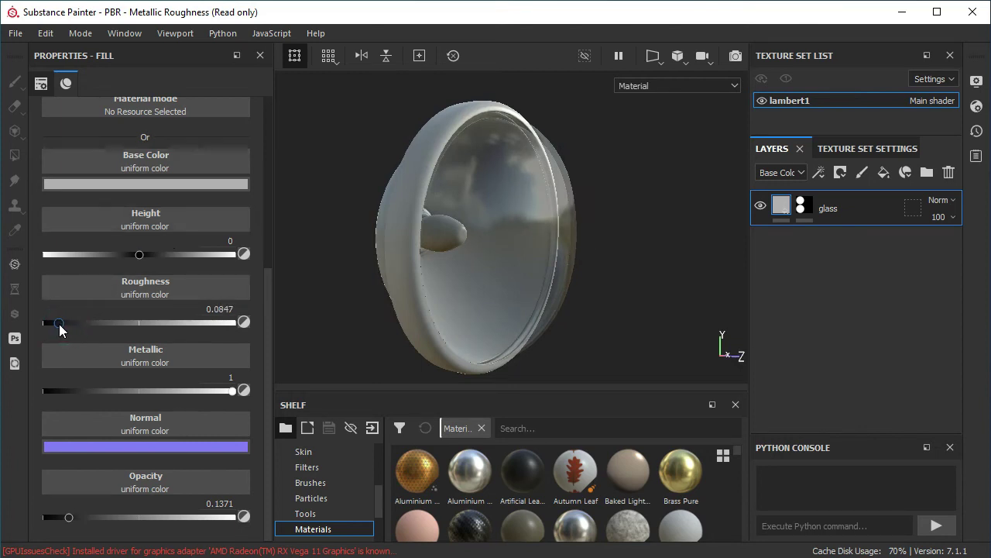
{"action": "mouse_move", "coordinate": [602, 224]}
{"action": "left_mouse_down", "text": "alt"}
{"action": "mouse_move", "coordinate": [470, 171]}
{"action": "mouse_move", "coordinate": [562, 131]}
{"action": "mouse_move", "coordinate": [615, 147]}
{"action": "mouse_move", "coordinate": [663, 207]}
{"action": "mouse_move", "coordinate": [659, 233]}
{"action": "mouse_move", "coordinate": [489, 224]}
{"action": "left_mouse_up", "text": "alt"}
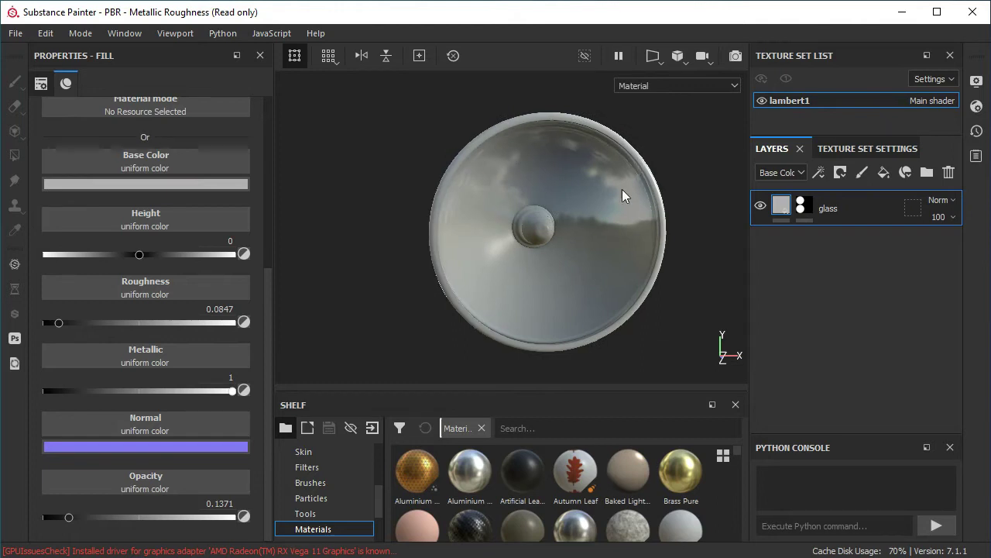
{"action": "mouse_move", "coordinate": [500, 225]}
{"action": "left_mouse_down", "text": "alt"}
{"action": "mouse_move", "coordinate": [593, 219]}
{"action": "mouse_move", "coordinate": [529, 221]}
{"action": "left_mouse_up", "text": "alt"}
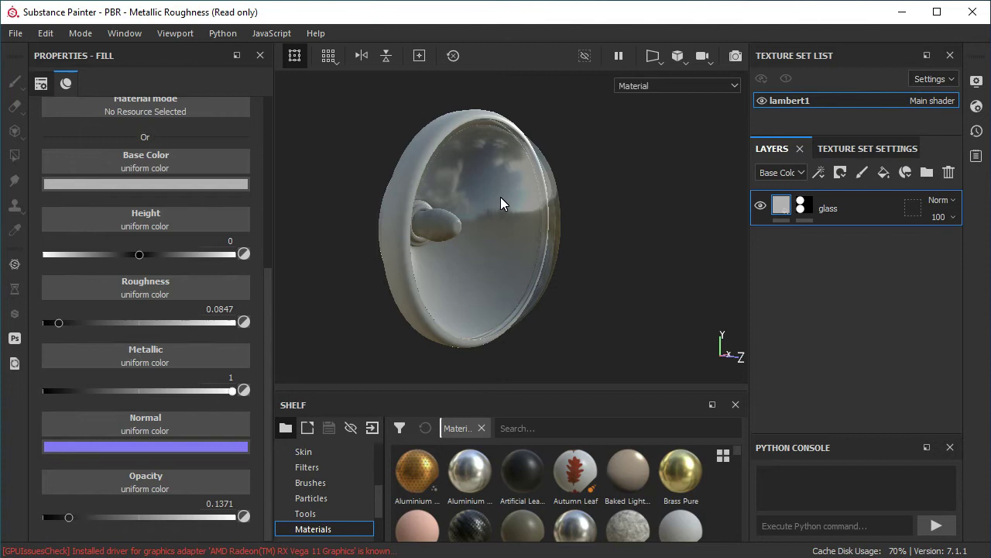
{"action": "mouse_move", "coordinate": [556, 222]}
{"action": "left_mouse_down", "text": "alt"}
{"action": "mouse_move", "coordinate": [462, 176]}
{"action": "mouse_move", "coordinate": [571, 199]}
{"action": "mouse_move", "coordinate": [491, 203]}
{"action": "left_mouse_up", "text": "alt"}
{"action": "right_click_drag", "start_coordinate": [491, 203], "coordinate": [571, 274], "text": "alt"}
{"action": "left_click_drag", "start_coordinate": [571, 274], "coordinate": [565, 256], "text": "alt"}
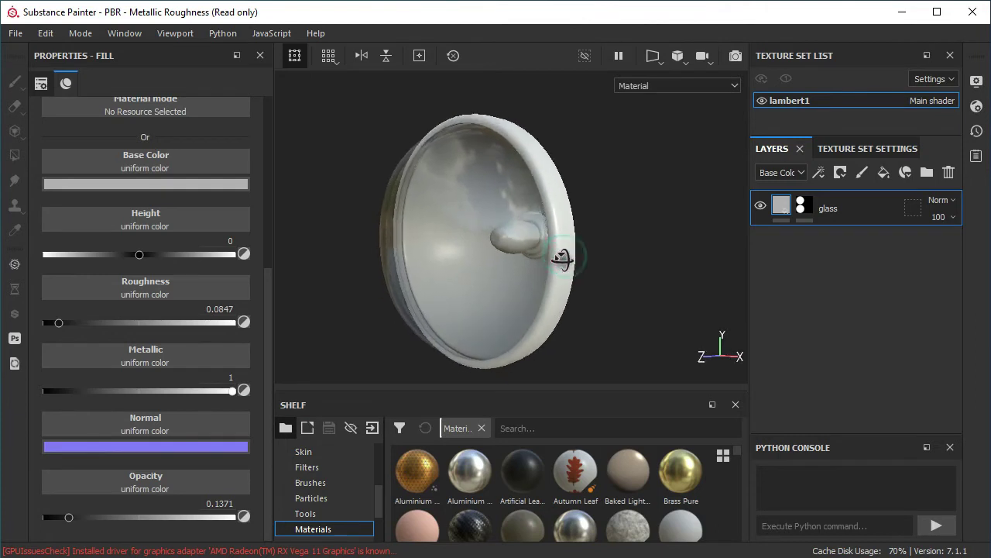
Step: Add a fill layer above glass, rename it 'chrome', and give it a black mask
{"action": "left_click", "coordinate": [883, 172]}
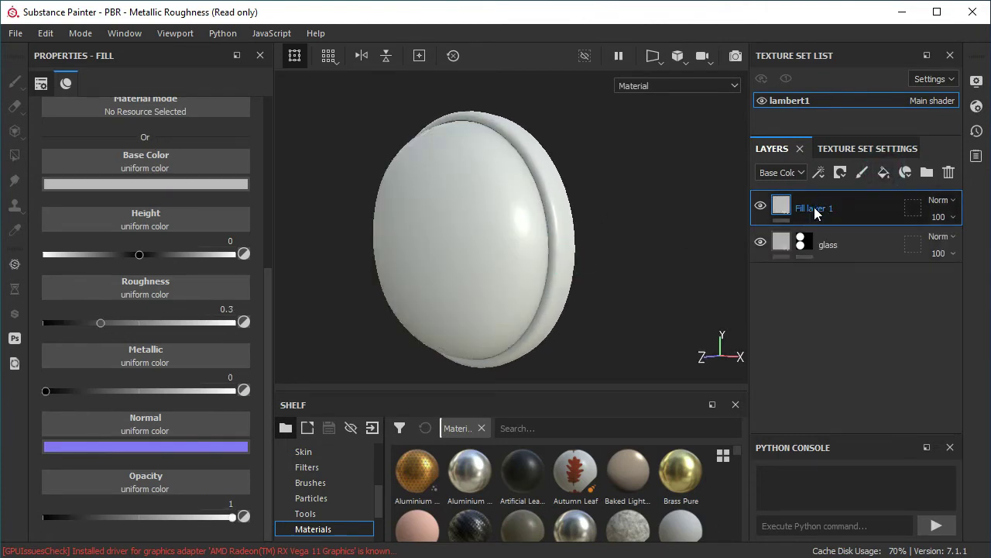
{"action": "double_click", "coordinate": [815, 209]}
{"action": "type", "text": "chrome"}
{"action": "right_click", "coordinate": [818, 213]}
{"action": "left_click", "coordinate": [597, 32]}
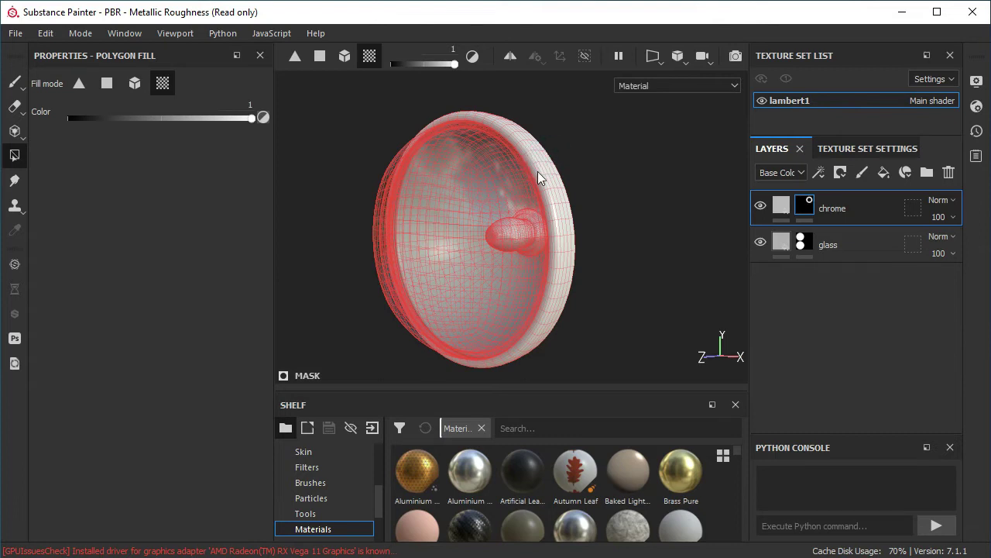
{"action": "left_click", "coordinate": [782, 206]}
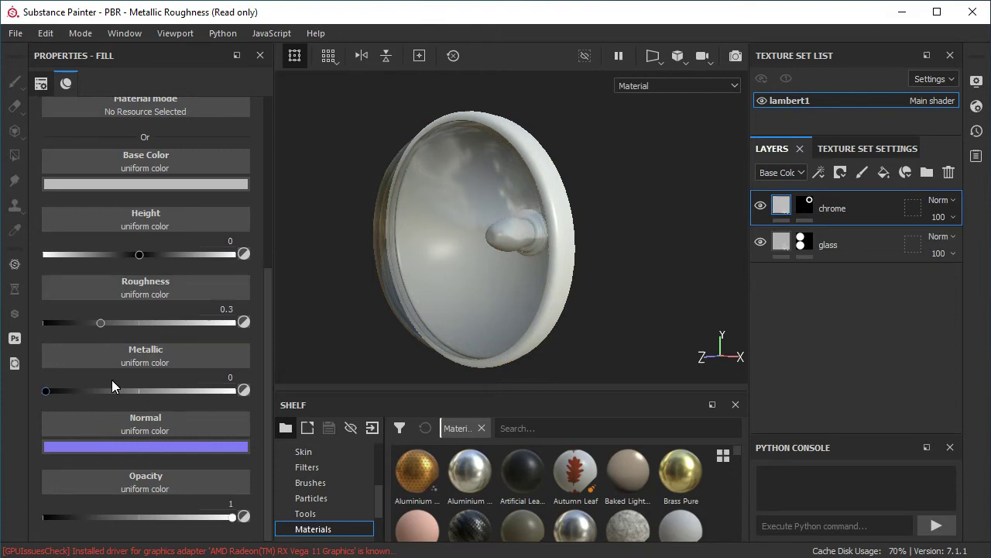
Step: Give the chrome layer Metallic 1, Roughness 0.1129 and a dark grey 5c5c5c base colour
{"action": "left_click_drag", "start_coordinate": [47, 391], "coordinate": [283, 406]}
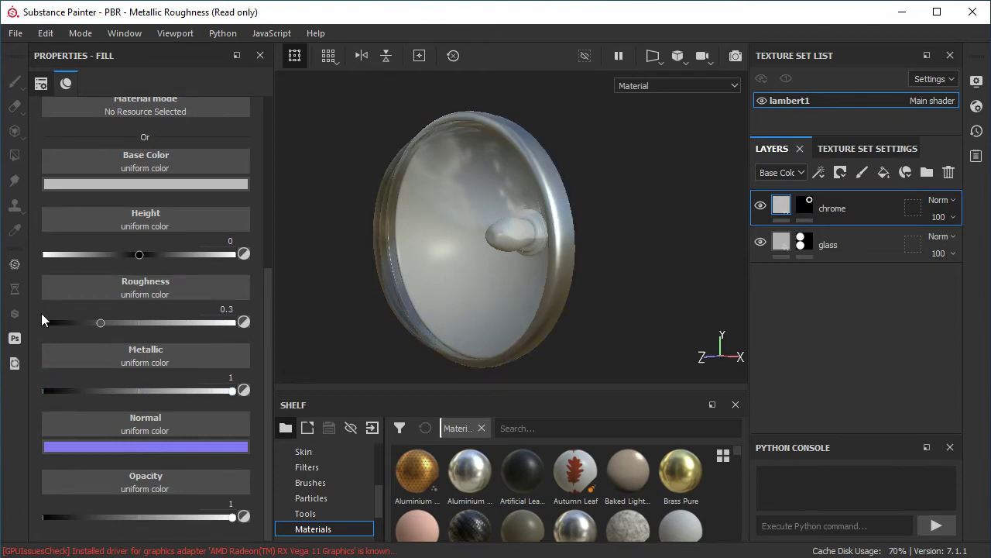
{"action": "left_click_drag", "start_coordinate": [100, 323], "coordinate": [67, 328]}
{"action": "mouse_move", "coordinate": [593, 206]}
{"action": "left_mouse_down", "text": "alt"}
{"action": "mouse_move", "coordinate": [484, 190]}
{"action": "mouse_move", "coordinate": [546, 188]}
{"action": "mouse_move", "coordinate": [424, 197]}
{"action": "left_mouse_up", "text": "alt"}
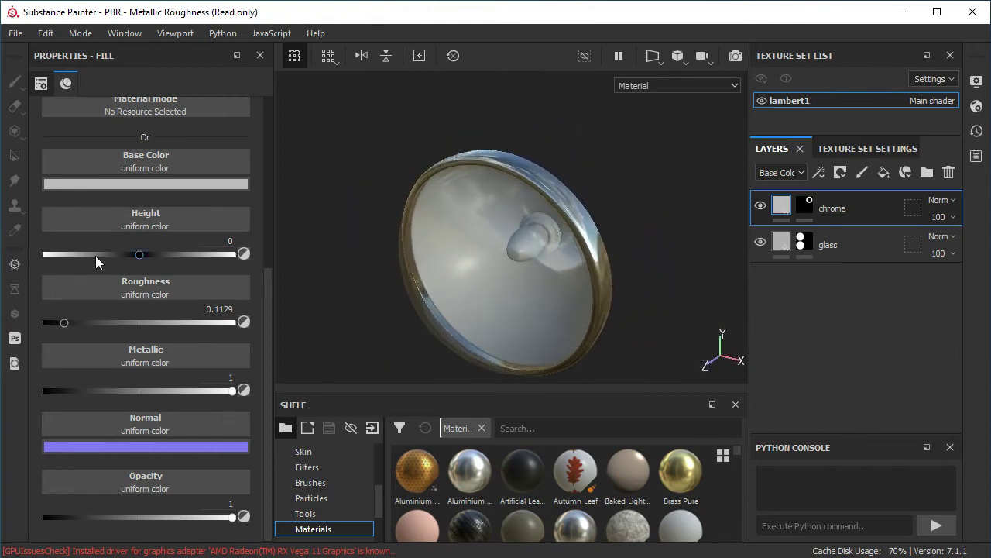
{"action": "left_click", "coordinate": [122, 184]}
{"action": "left_click_drag", "start_coordinate": [134, 280], "coordinate": [123, 294]}
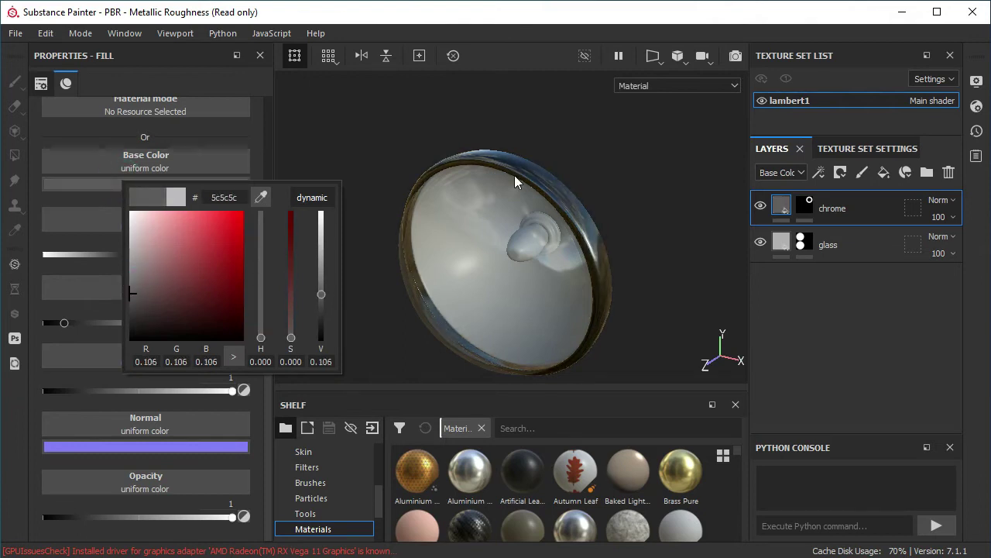
{"action": "left_click_drag", "start_coordinate": [515, 177], "coordinate": [512, 220], "text": "alt"}
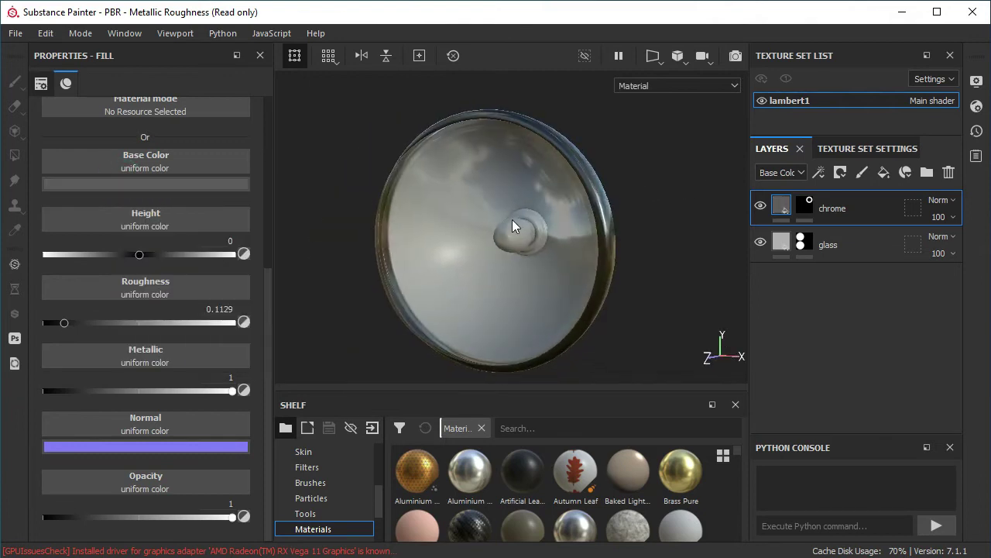
Step: Add a new fill layer above chrome and name it 'reflector'
{"action": "left_click", "coordinate": [884, 173]}
{"action": "double_click", "coordinate": [812, 208]}
{"action": "type", "text": "reflector"}
{"action": "key", "text": "Return"}
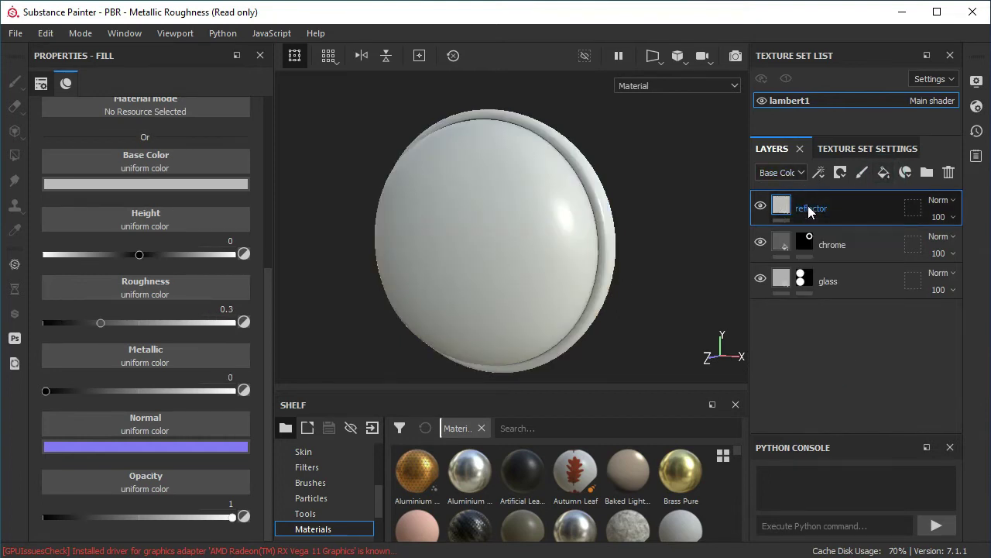
Step: Give the reflector layer a black mask and polygon-fill the lamp's rear dome into it
{"action": "right_click", "coordinate": [809, 206]}
{"action": "left_click", "coordinate": [610, 29]}
{"action": "key", "text": "4"}
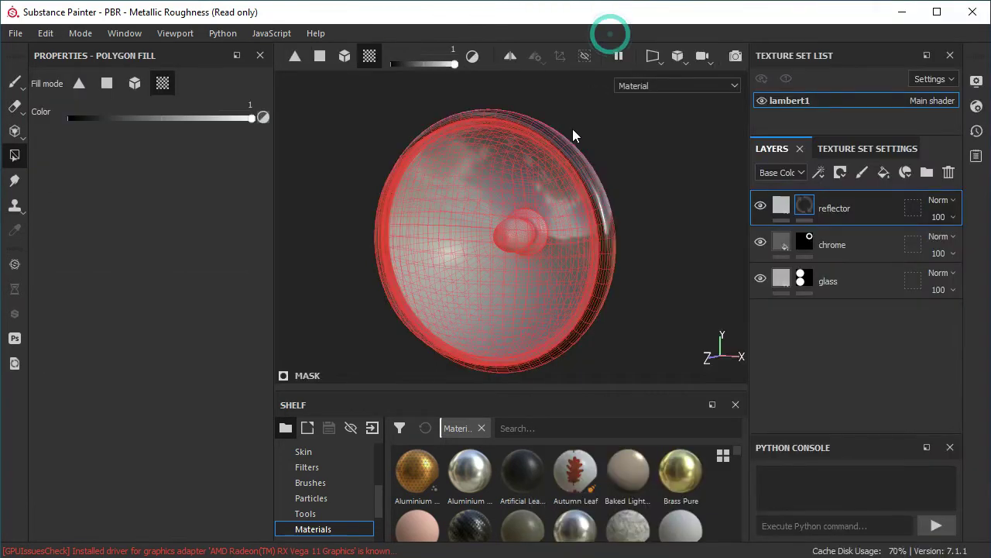
{"action": "left_click_drag", "start_coordinate": [573, 128], "coordinate": [592, 153], "text": "alt"}
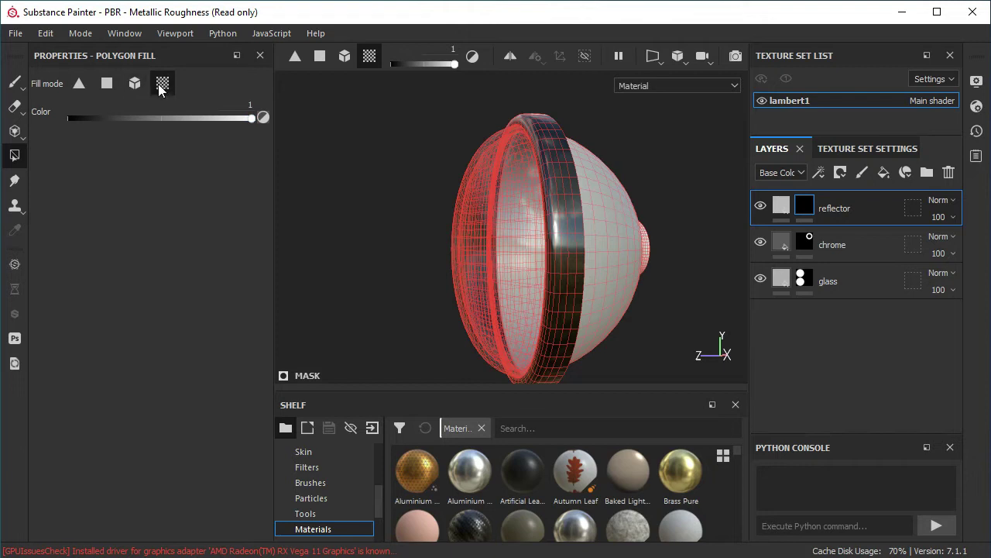
{"action": "left_click", "coordinate": [597, 197]}
{"action": "left_click", "coordinate": [784, 208]}
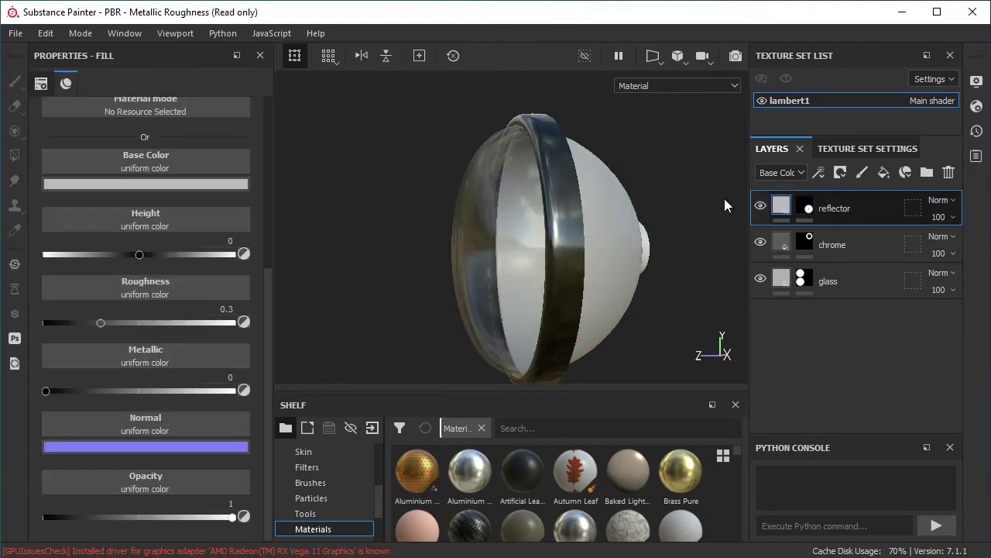
Step: Set the reflector's base colour to mid grey and Metallic to 1
{"action": "left_click", "coordinate": [160, 184]}
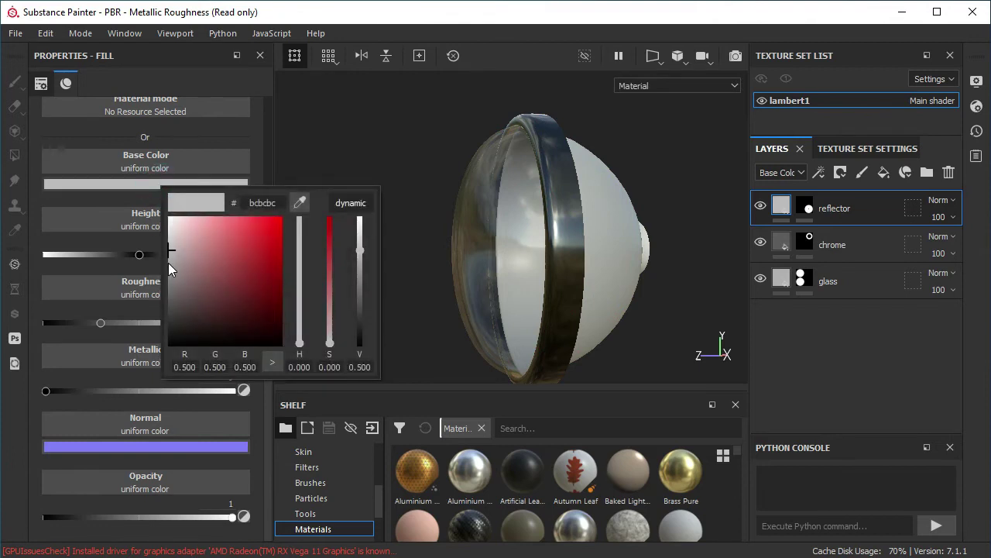
{"action": "left_click", "coordinate": [169, 268]}
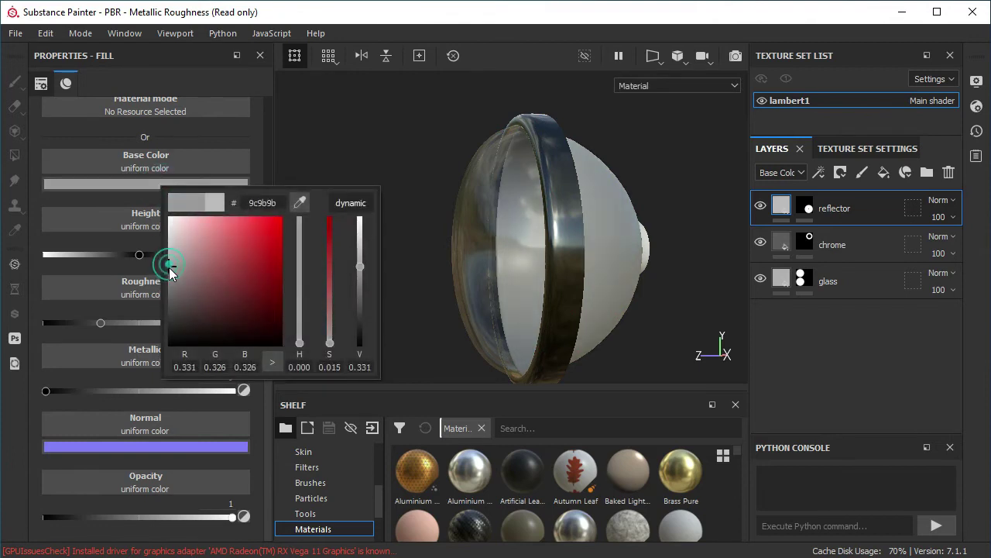
{"action": "left_click", "coordinate": [88, 266]}
{"action": "left_click_drag", "start_coordinate": [46, 390], "coordinate": [233, 390]}
{"action": "mouse_move", "coordinate": [348, 310]}
{"action": "left_mouse_down", "text": "alt"}
{"action": "mouse_move", "coordinate": [454, 171]}
{"action": "mouse_move", "coordinate": [557, 226]}
{"action": "mouse_move", "coordinate": [464, 223]}
{"action": "mouse_move", "coordinate": [501, 179]}
{"action": "mouse_move", "coordinate": [449, 252]}
{"action": "mouse_move", "coordinate": [465, 256]}
{"action": "left_mouse_up", "text": "alt"}
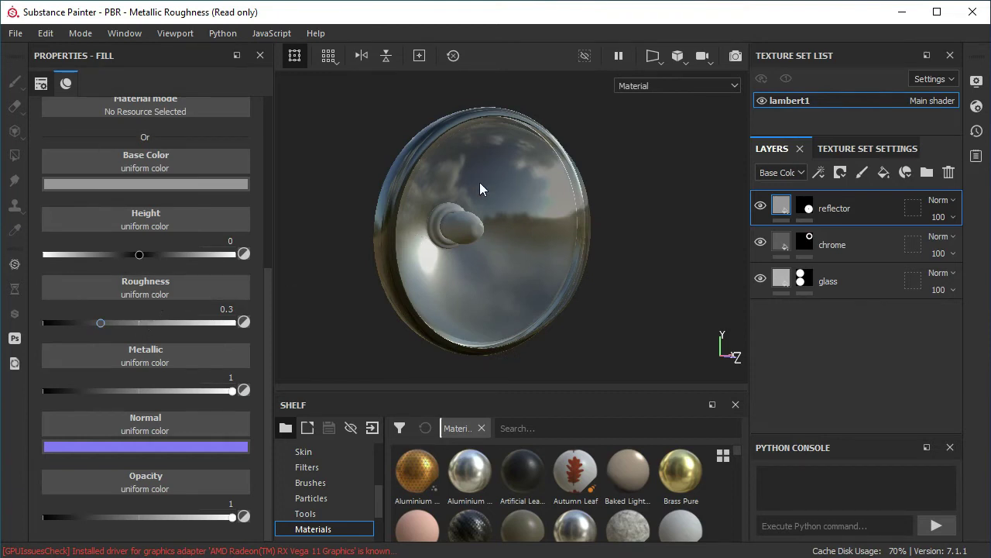
Step: Raise the reflector's roughness to 0.4597 and orbit around the lamp to inspect the sheen
{"action": "mouse_move", "coordinate": [480, 188]}
{"action": "left_mouse_down", "text": "alt"}
{"action": "mouse_move", "coordinate": [387, 237]}
{"action": "mouse_move", "coordinate": [444, 262]}
{"action": "mouse_move", "coordinate": [571, 287]}
{"action": "mouse_move", "coordinate": [513, 270]}
{"action": "mouse_move", "coordinate": [527, 265]}
{"action": "mouse_move", "coordinate": [527, 246]}
{"action": "left_mouse_up", "text": "alt"}
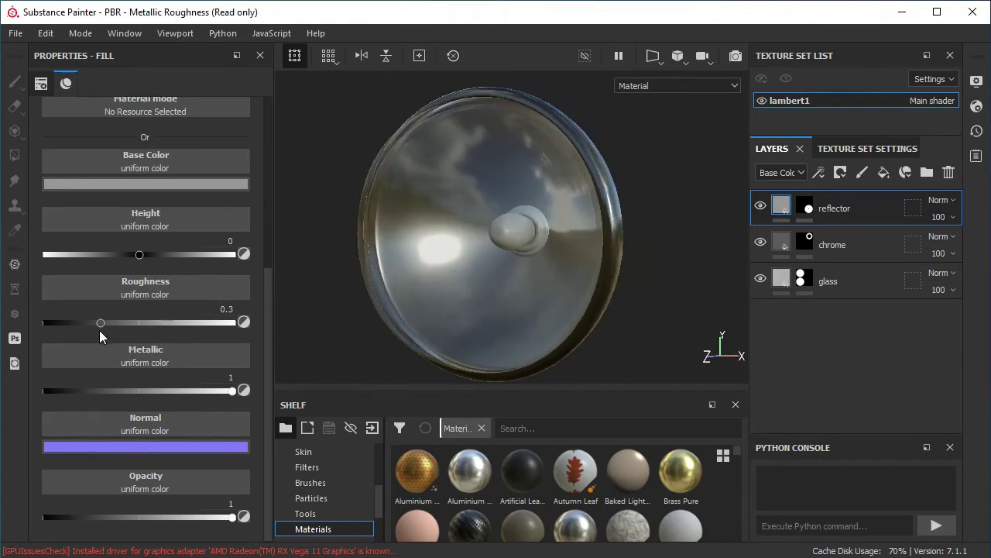
{"action": "left_click_drag", "start_coordinate": [101, 322], "coordinate": [131, 325]}
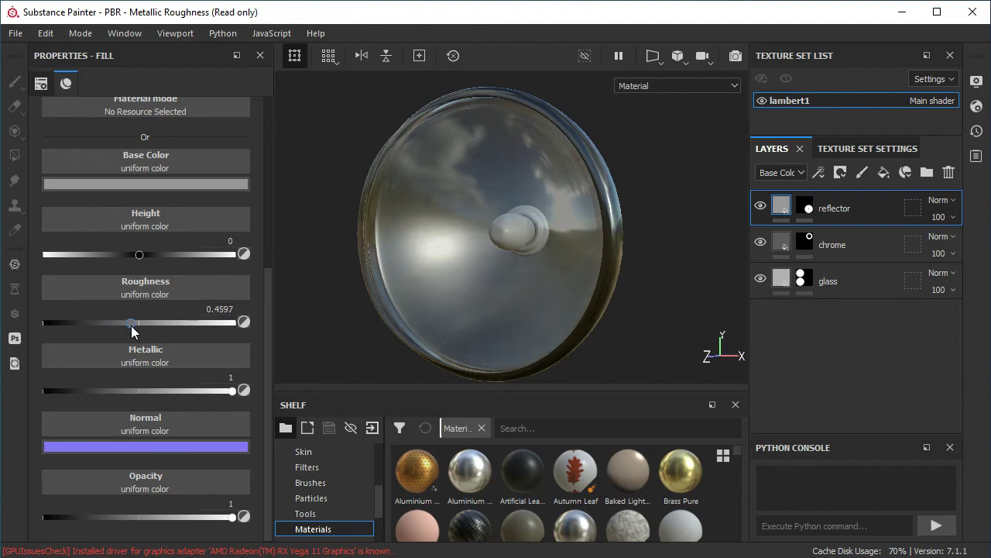
{"action": "mouse_move", "coordinate": [466, 280]}
{"action": "left_mouse_down", "text": "alt"}
{"action": "mouse_move", "coordinate": [442, 239]}
{"action": "mouse_move", "coordinate": [458, 219]}
{"action": "left_mouse_up", "text": "alt"}
{"action": "mouse_move", "coordinate": [522, 274]}
{"action": "left_mouse_down", "text": "alt"}
{"action": "mouse_move", "coordinate": [505, 234]}
{"action": "mouse_move", "coordinate": [520, 264]}
{"action": "left_mouse_up", "text": "alt"}
{"action": "right_click_drag", "start_coordinate": [520, 265], "coordinate": [539, 255], "text": "alt"}
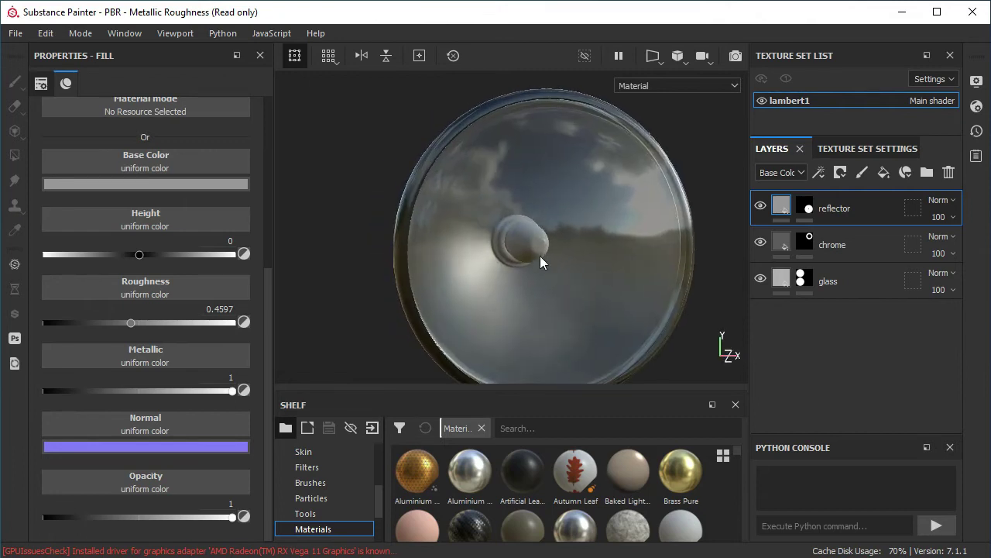
{"action": "mouse_move", "coordinate": [516, 241]}
{"action": "left_mouse_down", "text": "alt"}
{"action": "mouse_move", "coordinate": [560, 240]}
{"action": "mouse_move", "coordinate": [481, 227]}
{"action": "left_mouse_up", "text": "alt"}
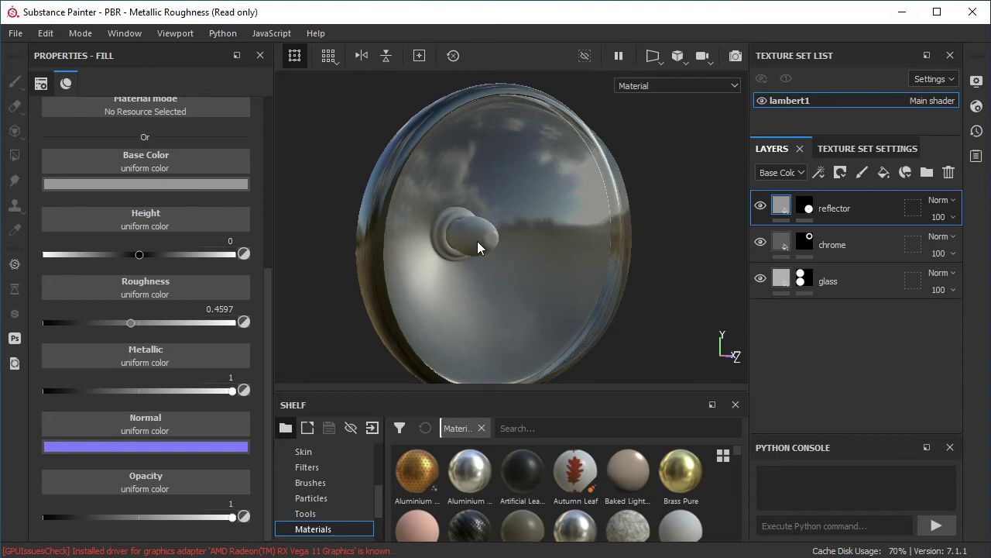
Step: Add a new top fill layer named 'bulb' with an empty black mask
{"action": "left_click", "coordinate": [884, 172]}
{"action": "left_click", "coordinate": [825, 208]}
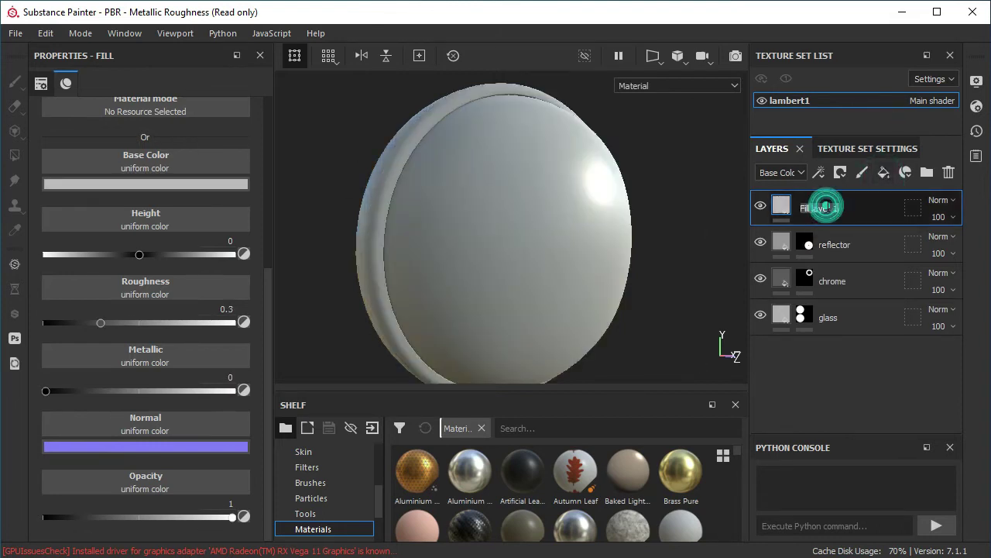
{"action": "type", "text": "b"}
{"action": "right_click", "coordinate": [824, 205]}
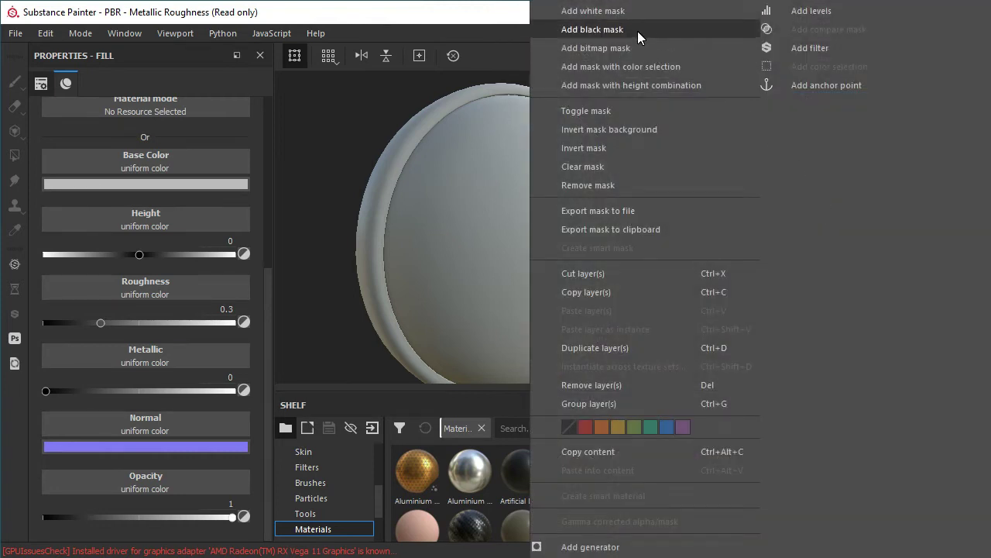
{"action": "left_click", "coordinate": [637, 31]}
Step: Set the bulb layer's base colour to a saturated yellow (fadc52)
{"action": "mouse_move", "coordinate": [805, 206]}
{"action": "left_click", "coordinate": [783, 208]}
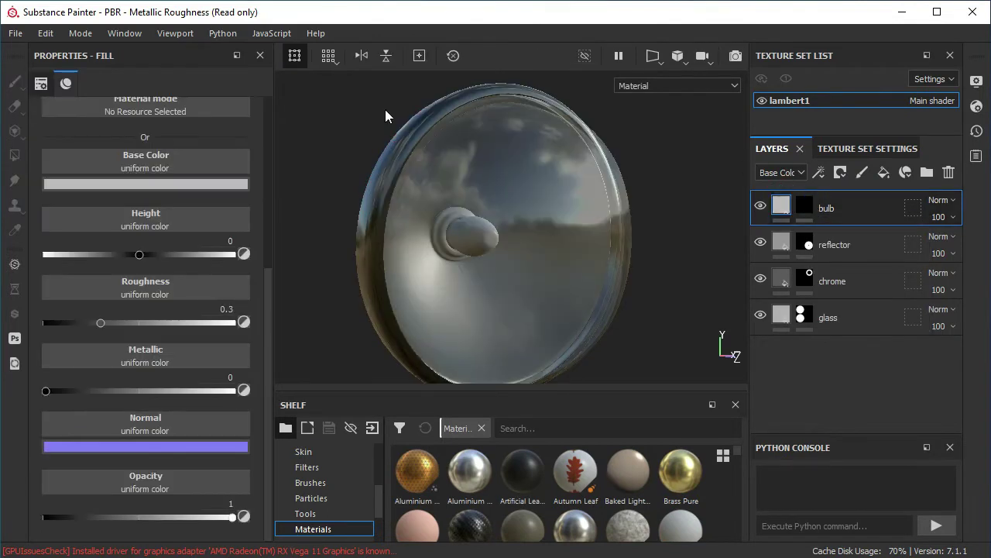
{"action": "left_click", "coordinate": [156, 185]}
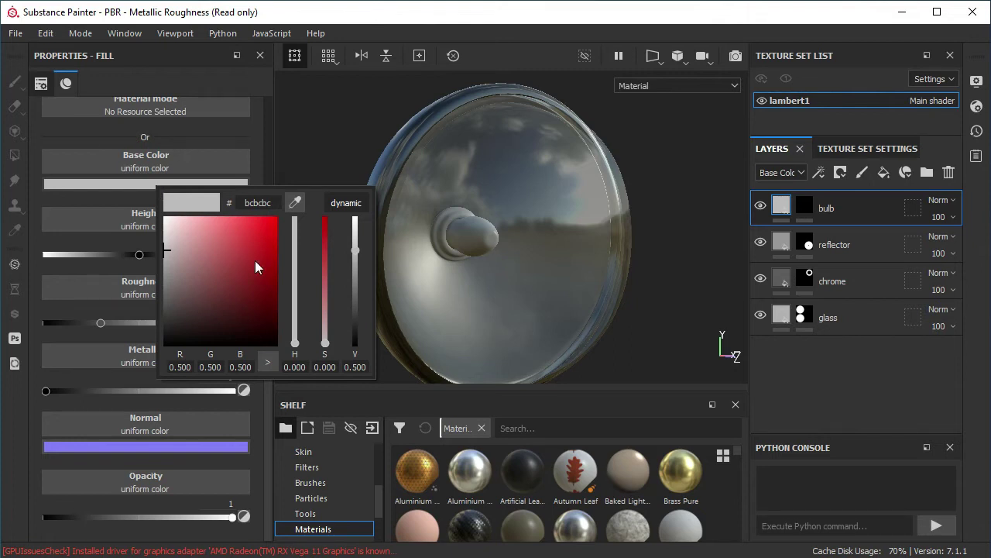
{"action": "left_click_drag", "start_coordinate": [295, 308], "coordinate": [300, 324]}
{"action": "left_click", "coordinate": [237, 218]}
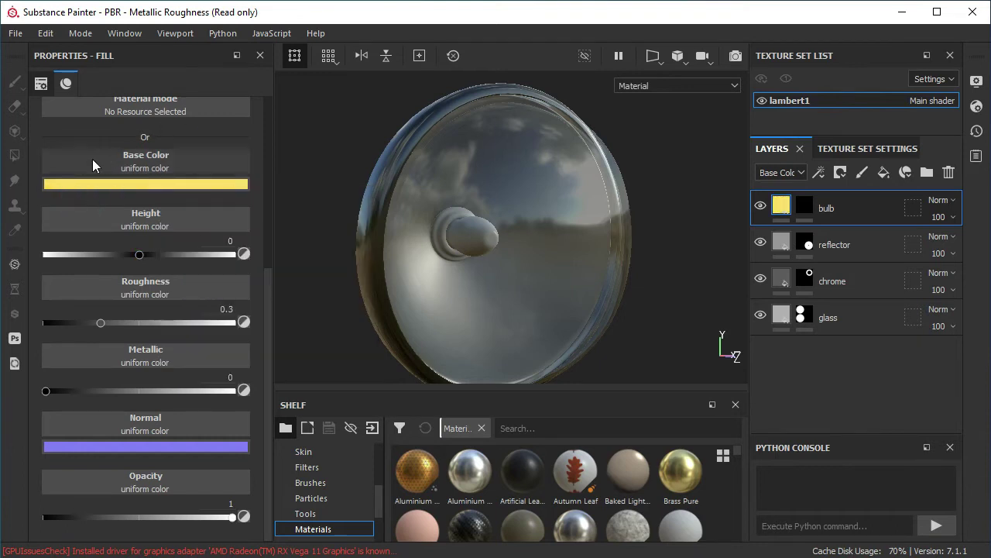
{"action": "left_click", "coordinate": [804, 204]}
Step: Polygon-fill the bulb's UV island into the bulb mask, then return to the 3D view
{"action": "key", "text": "4"}
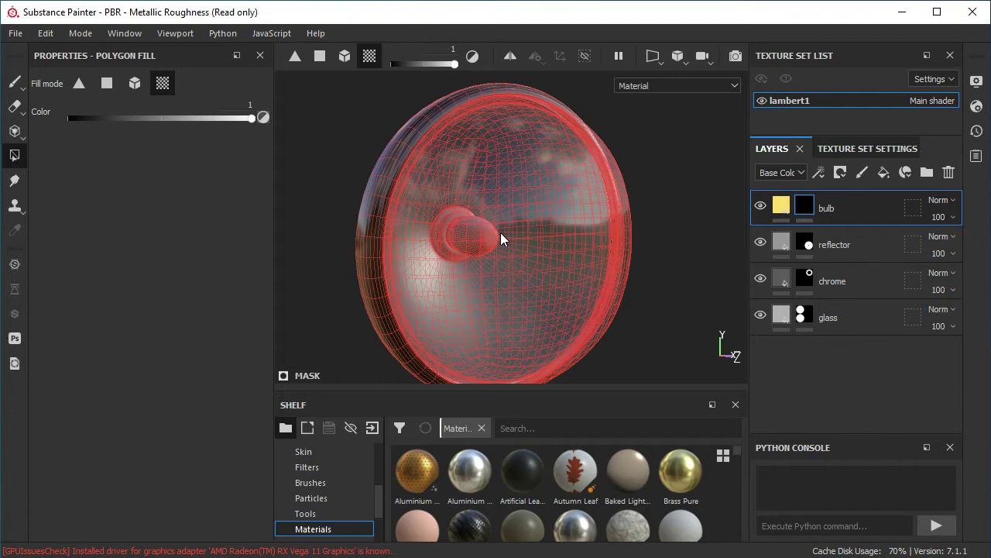
{"action": "key", "text": "F3"}
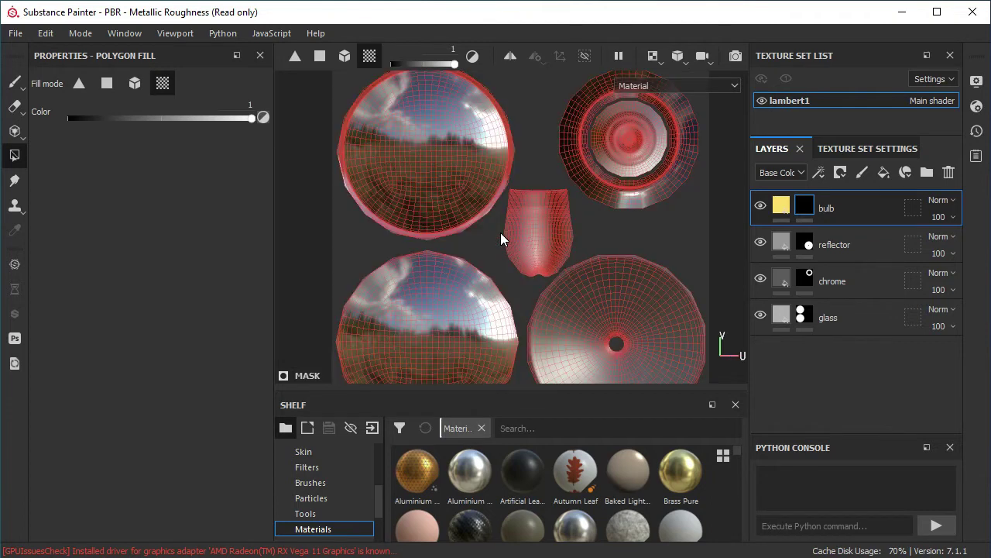
{"action": "left_click", "coordinate": [546, 226]}
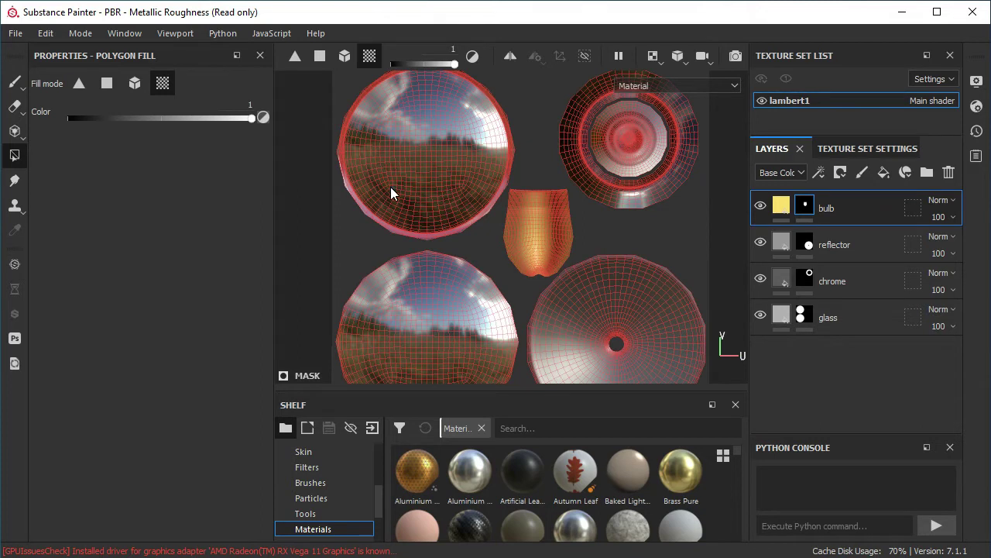
{"action": "key", "text": "F2"}
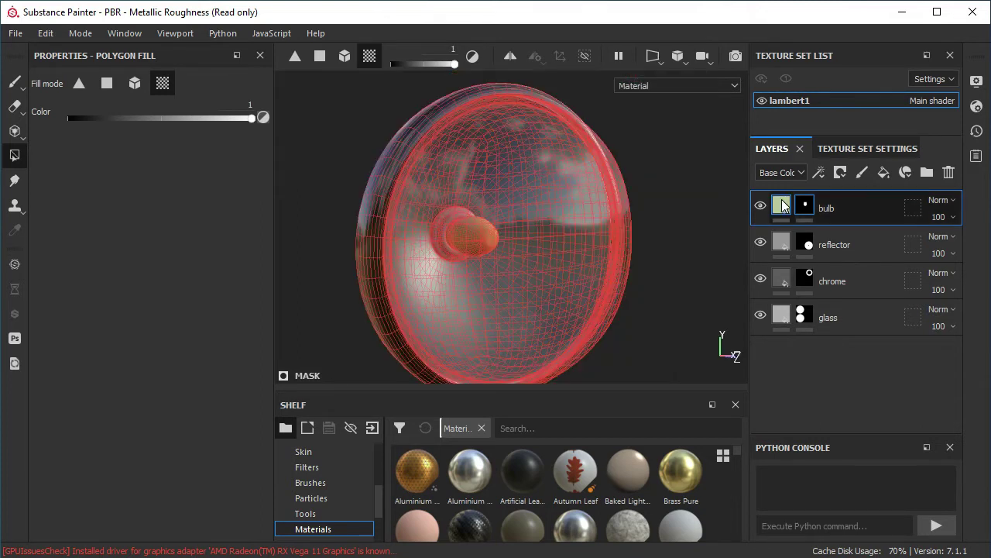
{"action": "left_click", "coordinate": [782, 204]}
Step: Make the bulb fully glossy with Roughness 0
{"action": "mouse_move", "coordinate": [490, 235]}
{"action": "left_mouse_down", "text": "alt"}
{"action": "mouse_move", "coordinate": [558, 222]}
{"action": "mouse_move", "coordinate": [496, 230]}
{"action": "mouse_move", "coordinate": [442, 206]}
{"action": "mouse_move", "coordinate": [532, 221]}
{"action": "mouse_move", "coordinate": [416, 159]}
{"action": "mouse_move", "coordinate": [552, 210]}
{"action": "left_mouse_up", "text": "alt"}
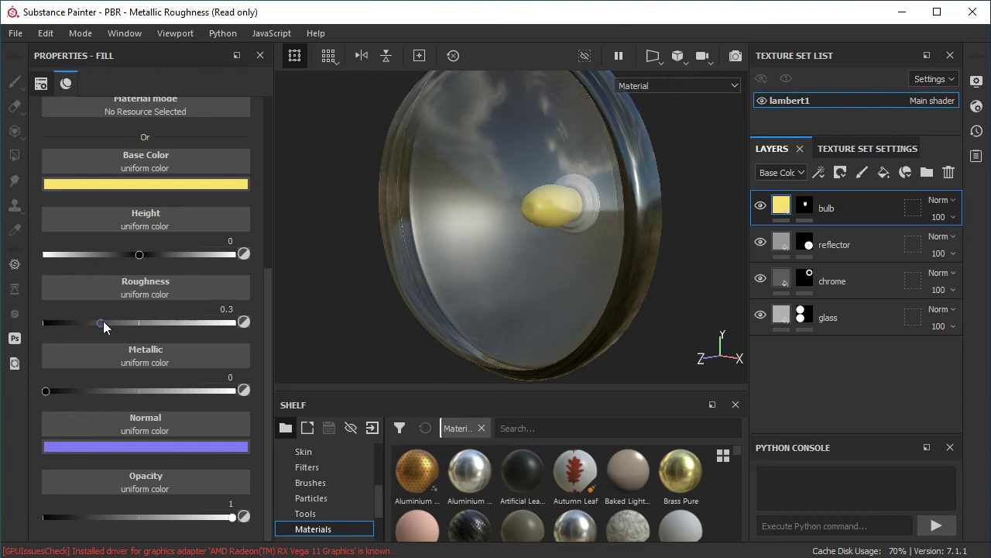
{"action": "left_click_drag", "start_coordinate": [101, 322], "coordinate": [44, 323]}
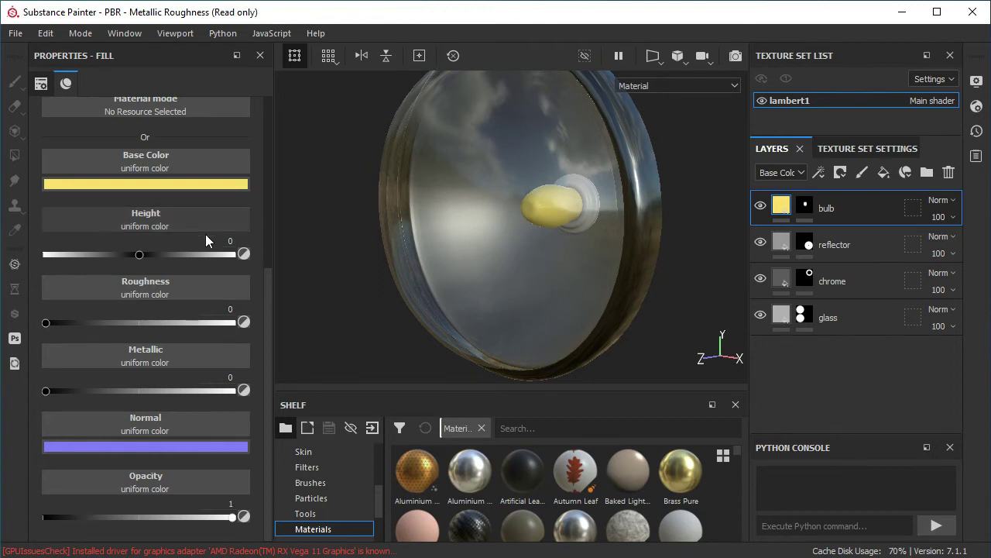
{"action": "scroll", "coordinate": [217, 231], "scroll_direction": "up", "scroll_amount": 3}
{"action": "scroll", "coordinate": [221, 225], "scroll_direction": "down", "scroll_amount": 2}
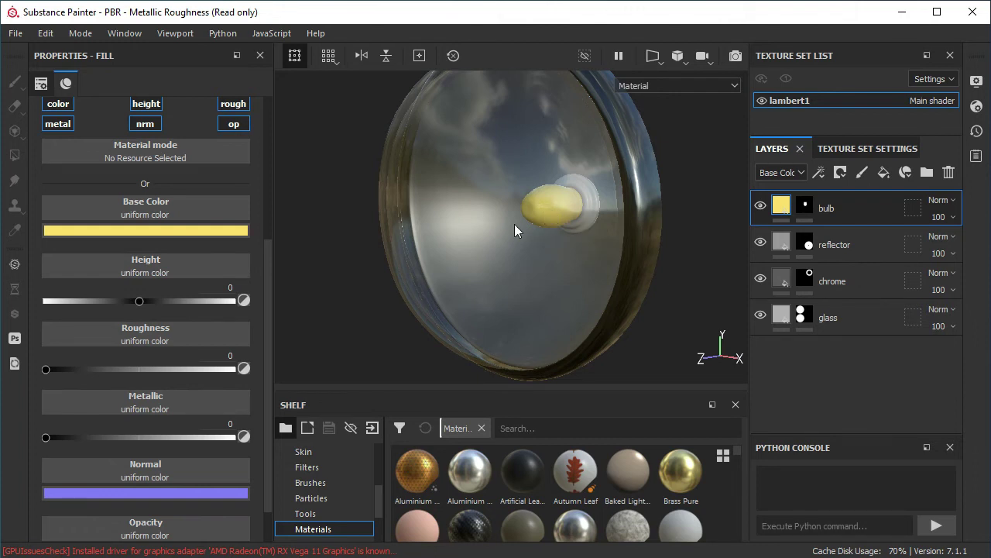
{"action": "scroll", "coordinate": [111, 430], "scroll_direction": "down", "scroll_amount": 1}
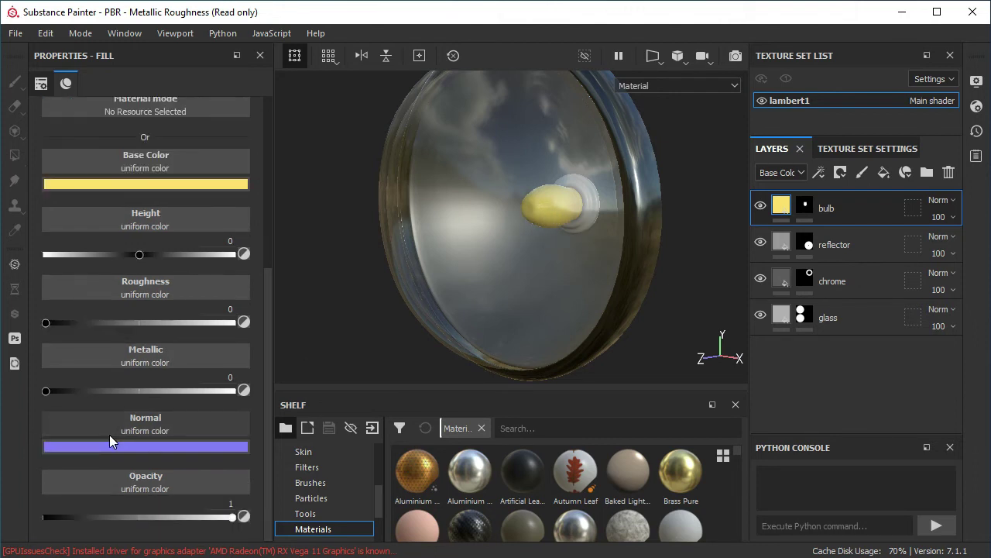
Step: Turn off the bulb layer's opacity channel
{"action": "left_click_drag", "start_coordinate": [232, 517], "coordinate": [114, 517]}
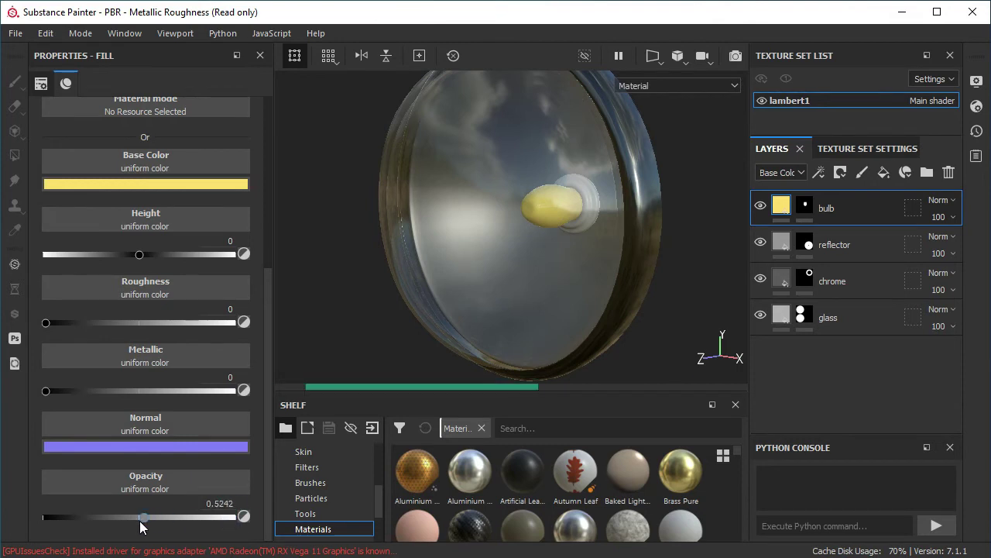
{"action": "mouse_move", "coordinate": [535, 298]}
{"action": "left_mouse_down", "text": "alt"}
{"action": "mouse_move", "coordinate": [568, 244]}
{"action": "mouse_move", "coordinate": [612, 233]}
{"action": "left_mouse_up", "text": "alt"}
{"action": "left_click_drag", "start_coordinate": [113, 518], "coordinate": [118, 517]}
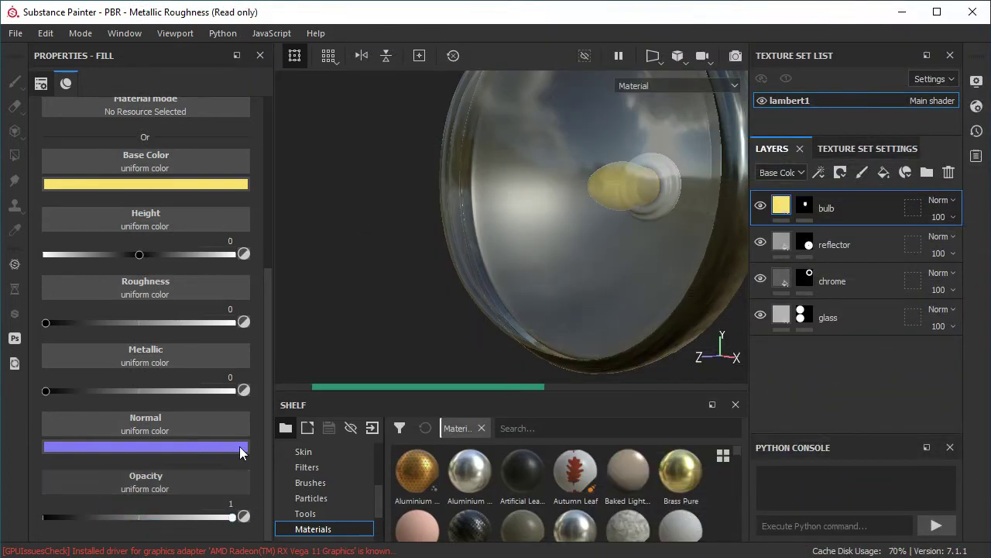
{"action": "scroll", "coordinate": [232, 223], "scroll_direction": "up", "scroll_amount": 3}
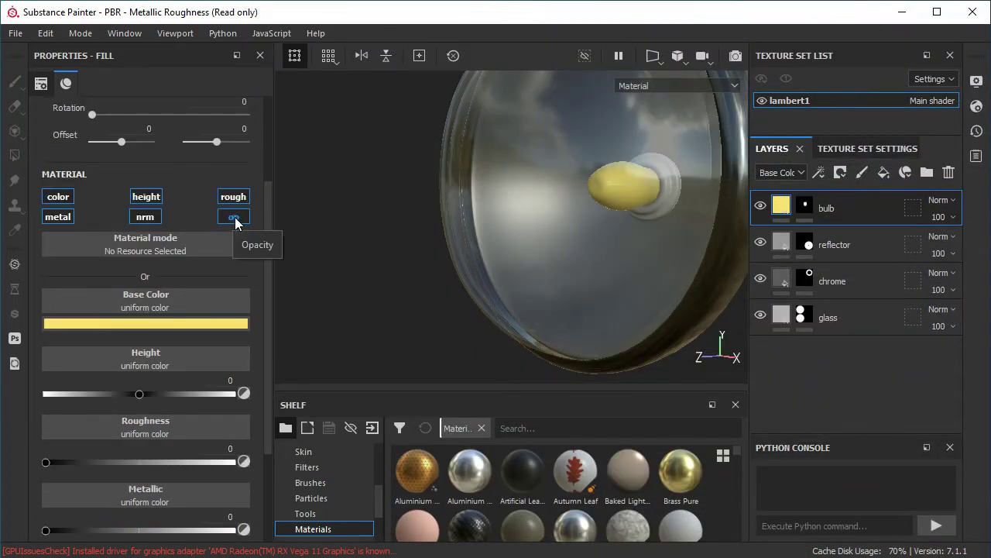
{"action": "left_click", "coordinate": [236, 220]}
Step: Turn off the opacity channel on the reflector and chrome layers
{"action": "left_click", "coordinate": [841, 245]}
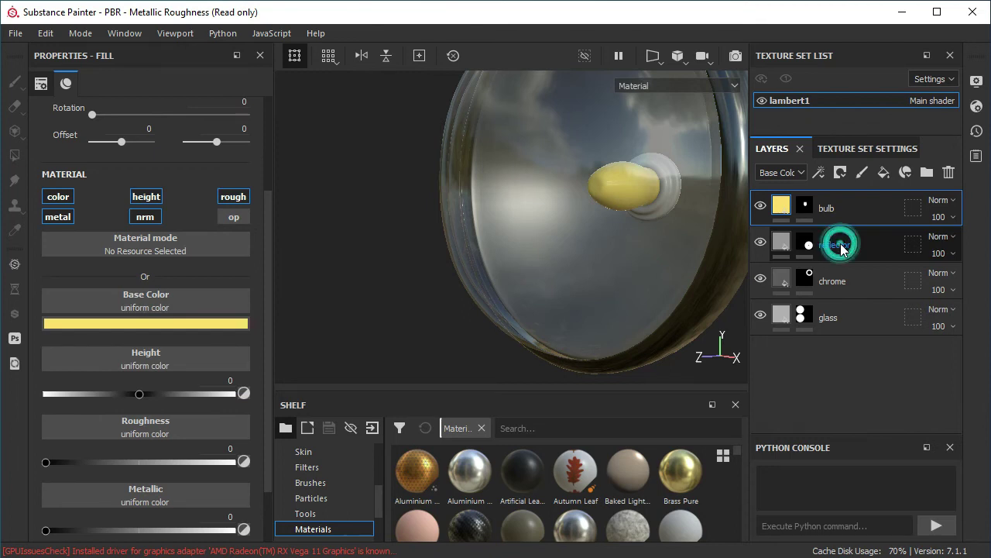
{"action": "left_click", "coordinate": [234, 217]}
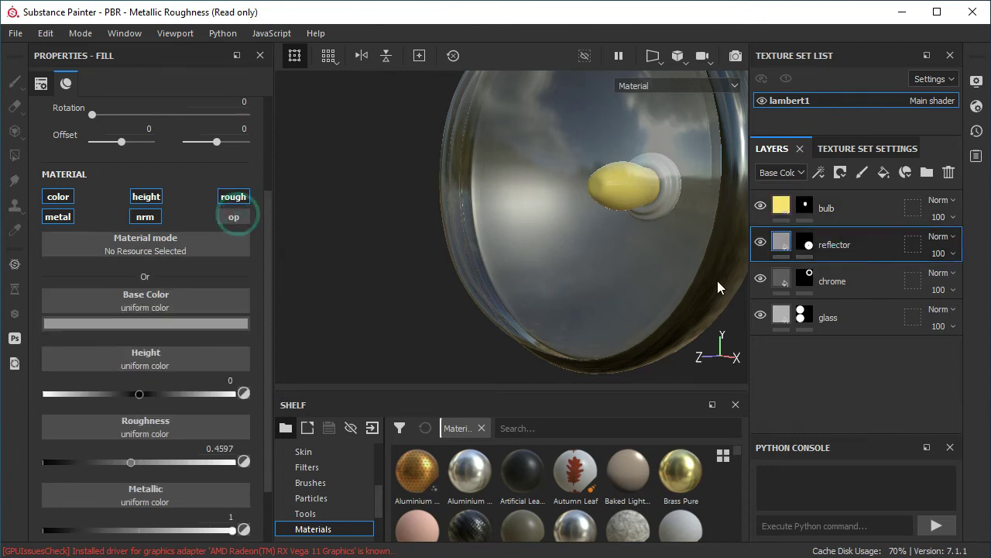
{"action": "left_click", "coordinate": [841, 285]}
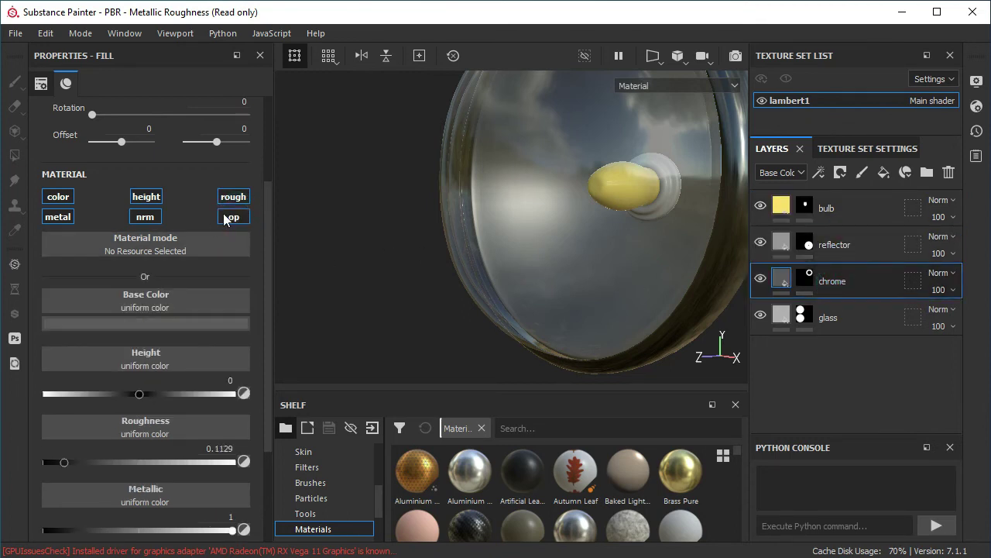
{"action": "left_click", "coordinate": [232, 218]}
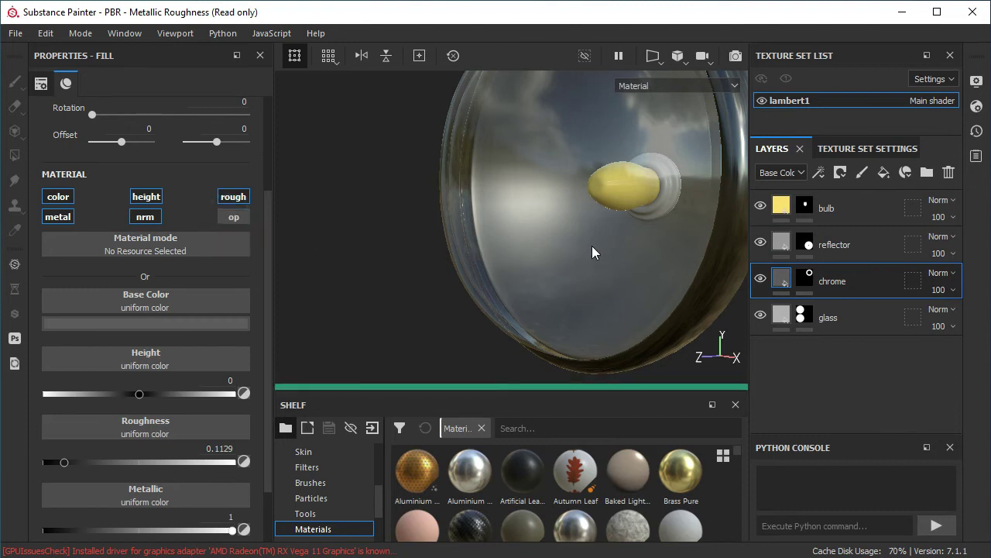
{"action": "left_click_drag", "start_coordinate": [669, 171], "coordinate": [581, 221], "text": "alt"}
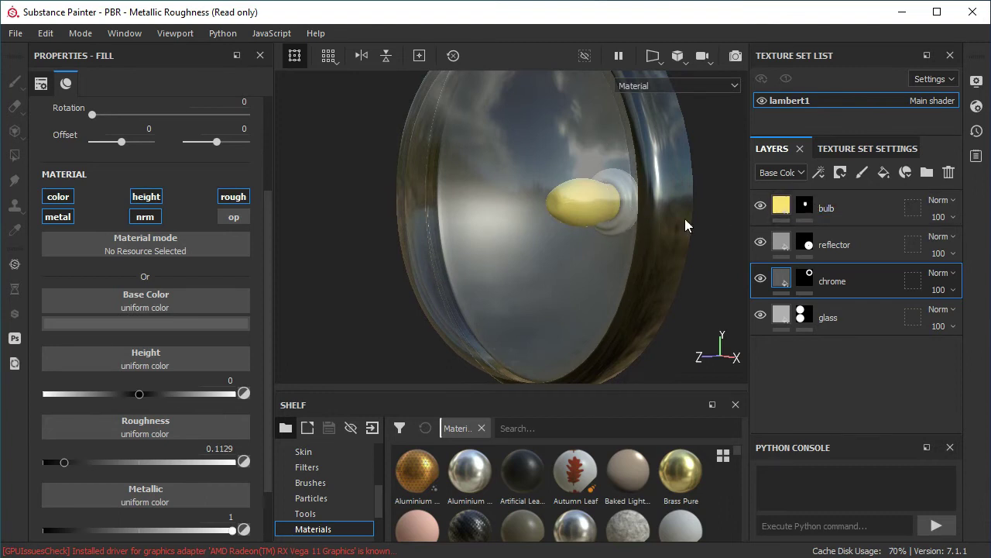
Step: Add a new fill layer named 'metal' above the bulb, with a black mask
{"action": "left_click", "coordinate": [835, 207]}
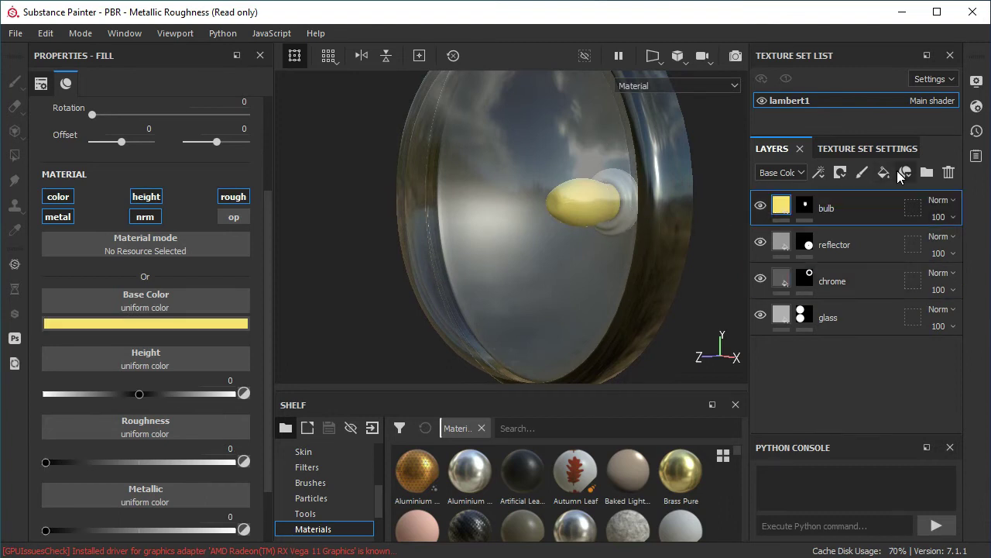
{"action": "left_click", "coordinate": [884, 172]}
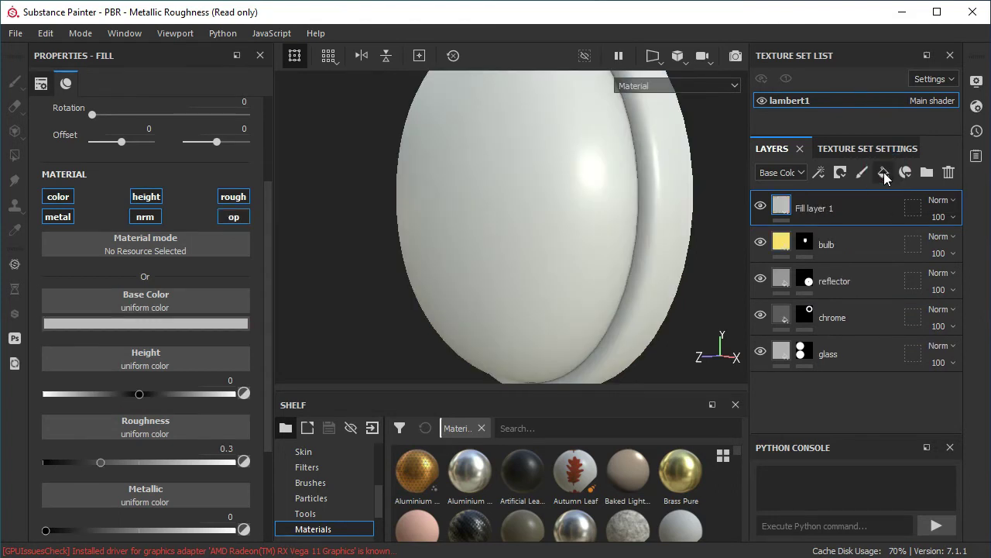
{"action": "double_click", "coordinate": [820, 209]}
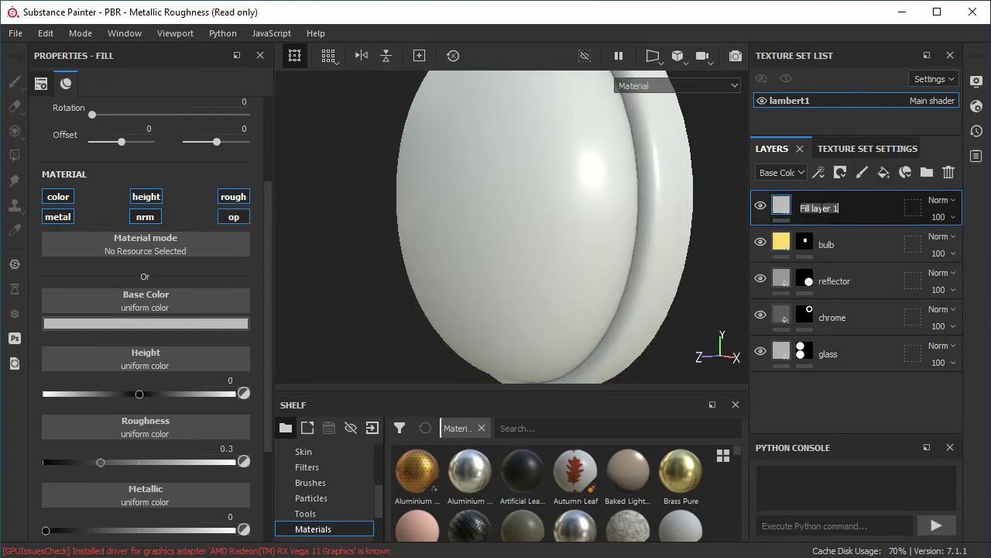
{"action": "type", "text": "metal"}
{"action": "right_click", "coordinate": [805, 208]}
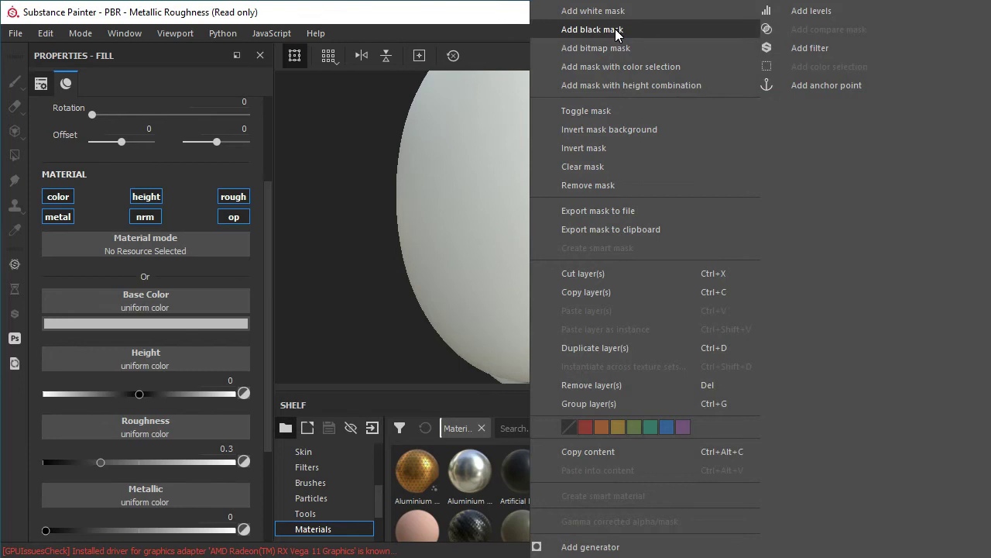
{"action": "left_click", "coordinate": [618, 35]}
Step: Polygon-fill one UV island into the metal layer's mask in the UV view
{"action": "key", "text": "4"}
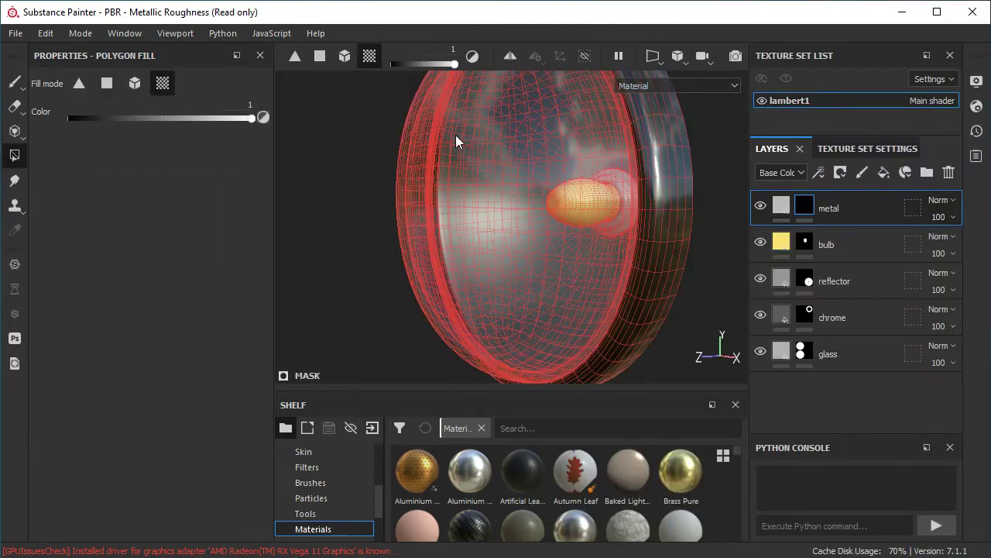
{"action": "key", "text": "F3"}
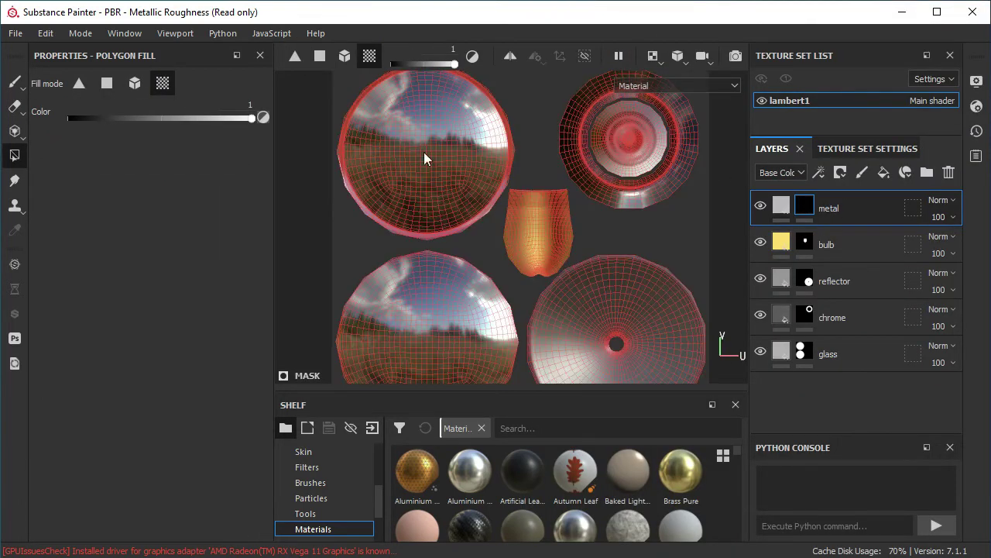
{"action": "left_click", "coordinate": [636, 135]}
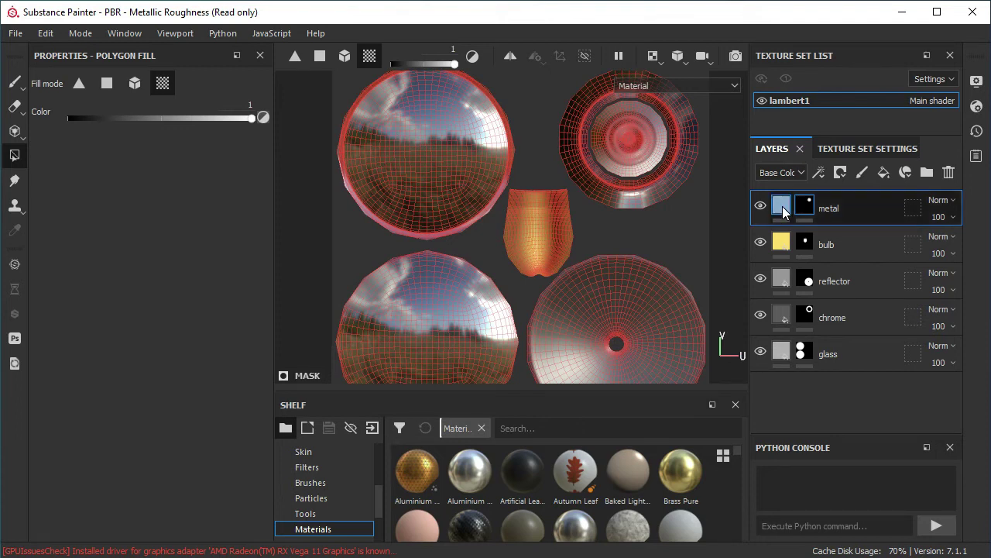
Step: Give the metal layer a near-black base colour and view the lamp from the front
{"action": "left_click", "coordinate": [783, 209]}
{"action": "left_click", "coordinate": [128, 323]}
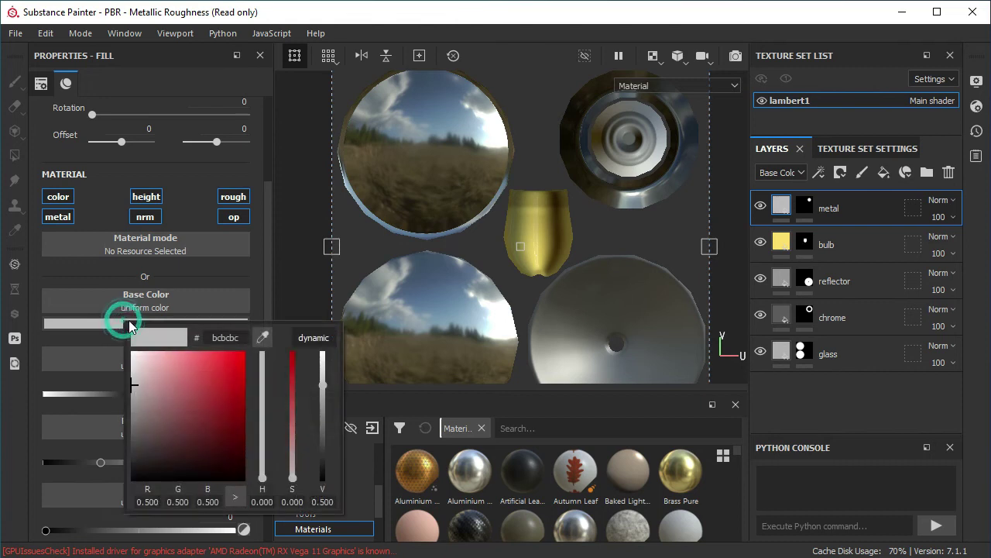
{"action": "left_click", "coordinate": [151, 413]}
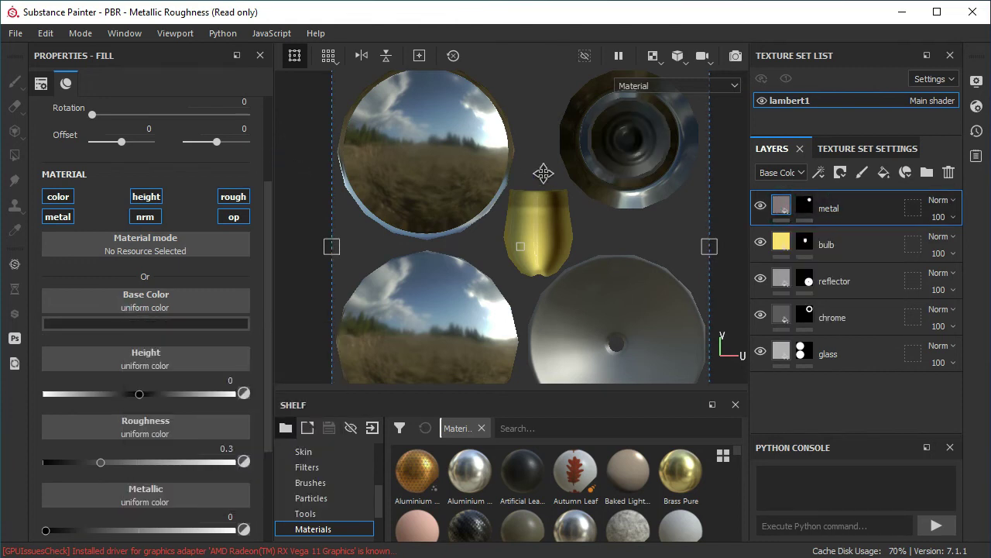
{"action": "key", "text": "F2"}
{"action": "mouse_move", "coordinate": [544, 209]}
{"action": "left_mouse_down", "text": "alt"}
{"action": "mouse_move", "coordinate": [571, 210]}
{"action": "mouse_move", "coordinate": [449, 206]}
{"action": "left_mouse_up", "text": "alt"}
{"action": "mouse_move", "coordinate": [449, 206]}
{"action": "middle_mouse_down", "text": "alt"}
{"action": "mouse_move", "coordinate": [360, 217]}
{"action": "mouse_move", "coordinate": [517, 221]}
{"action": "middle_mouse_up", "text": "alt"}
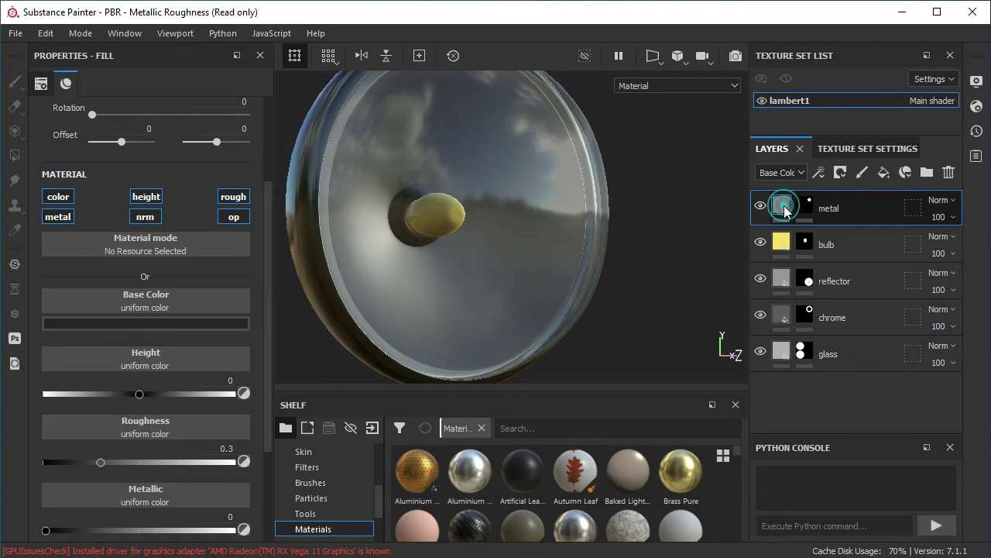
Step: Set the metal layer to Metallic 1 with a mid-grey 8b8b8b base colour
{"action": "scroll", "coordinate": [139, 395], "scroll_direction": "down", "scroll_amount": 3}
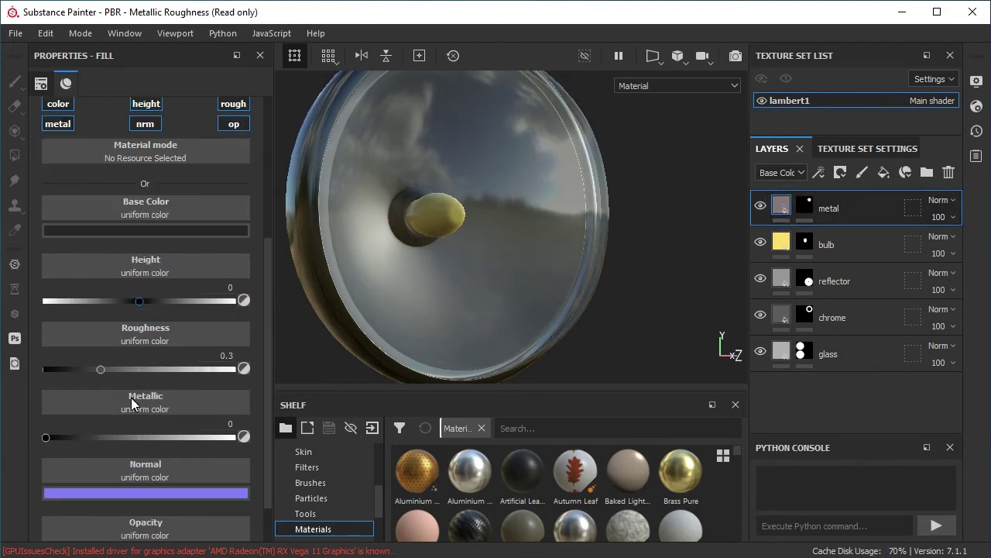
{"action": "mouse_move", "coordinate": [49, 436]}
{"action": "left_mouse_down"}
{"action": "mouse_move", "coordinate": [210, 451]}
{"action": "mouse_move", "coordinate": [237, 439]}
{"action": "left_mouse_up"}
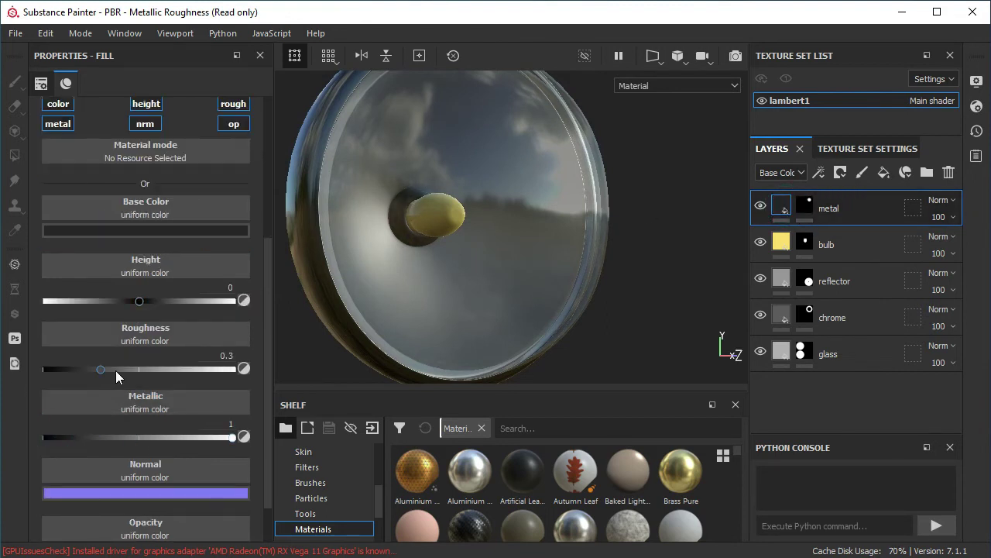
{"action": "left_click", "coordinate": [126, 230]}
{"action": "left_click_drag", "start_coordinate": [155, 263], "coordinate": [105, 327]}
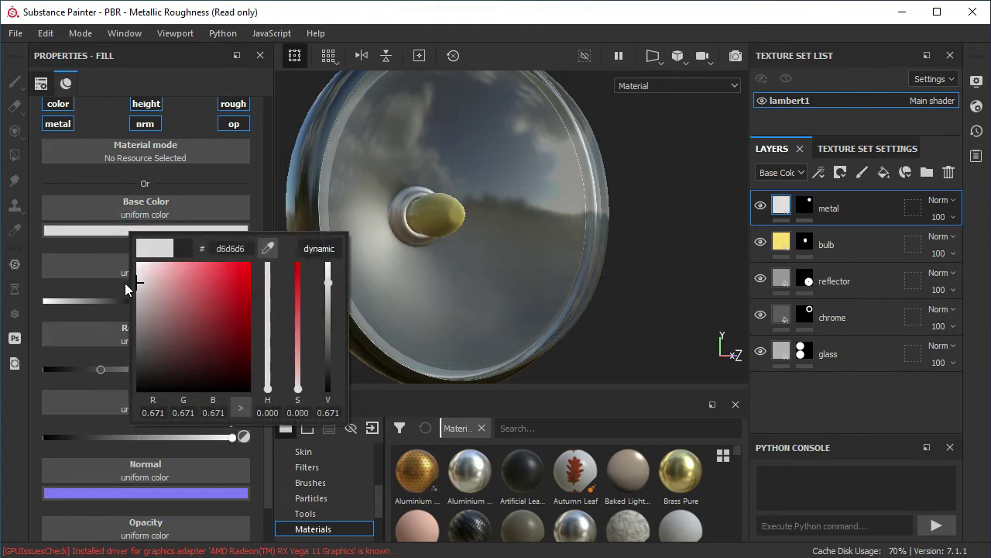
{"action": "left_click", "coordinate": [79, 321]}
{"action": "mouse_move", "coordinate": [504, 206]}
{"action": "left_mouse_down", "text": "alt"}
{"action": "mouse_move", "coordinate": [579, 220]}
{"action": "mouse_move", "coordinate": [564, 252]}
{"action": "mouse_move", "coordinate": [602, 221]}
{"action": "mouse_move", "coordinate": [537, 210]}
{"action": "mouse_move", "coordinate": [500, 250]}
{"action": "mouse_move", "coordinate": [380, 105]}
{"action": "mouse_move", "coordinate": [625, 188]}
{"action": "mouse_move", "coordinate": [540, 258]}
{"action": "mouse_move", "coordinate": [525, 224]}
{"action": "mouse_move", "coordinate": [580, 317]}
{"action": "left_mouse_up", "text": "alt"}
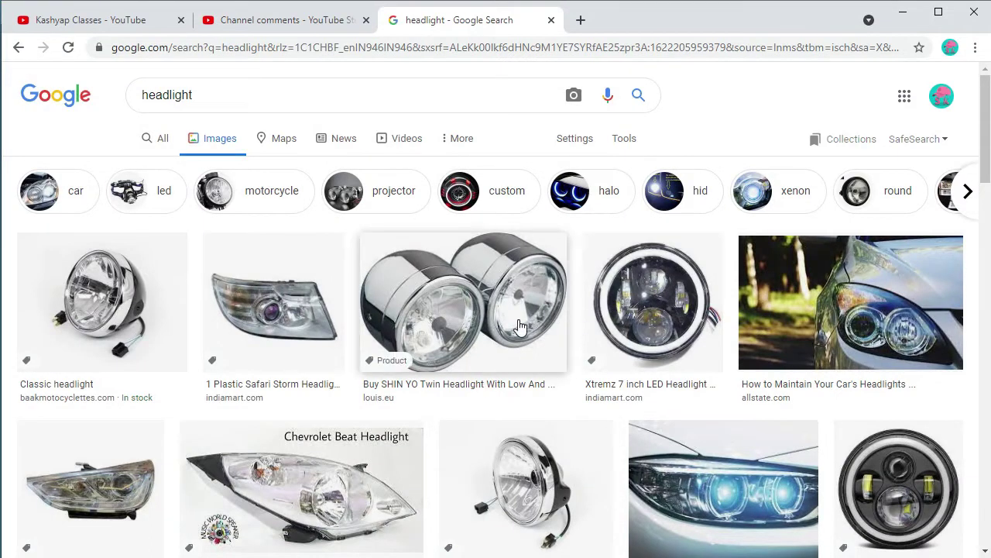
Step: Scroll through the headlight reference images, then minimize the browser to return to Substance Painter
{"action": "scroll", "coordinate": [515, 265], "scroll_direction": "down", "scroll_amount": 1}
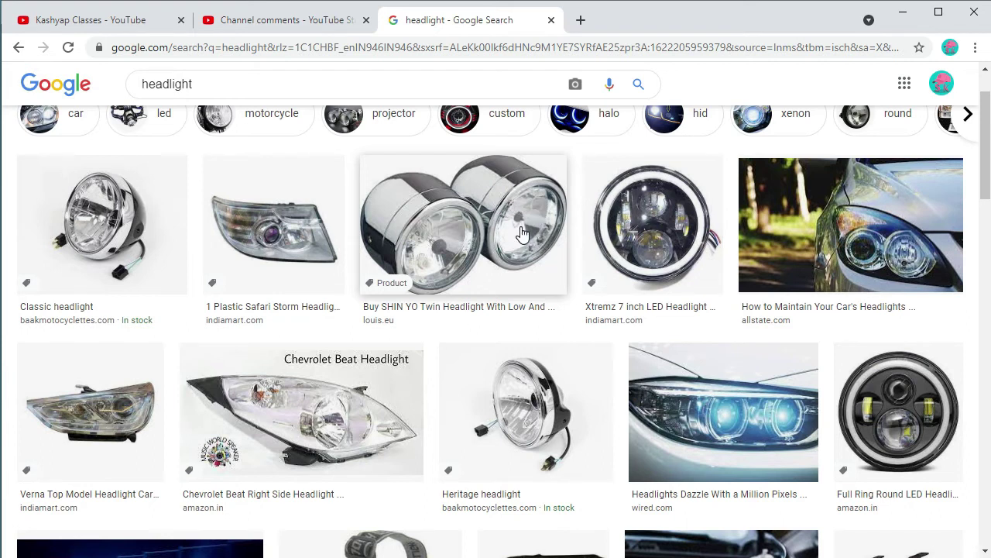
{"action": "scroll", "coordinate": [518, 407], "scroll_direction": "down", "scroll_amount": 1}
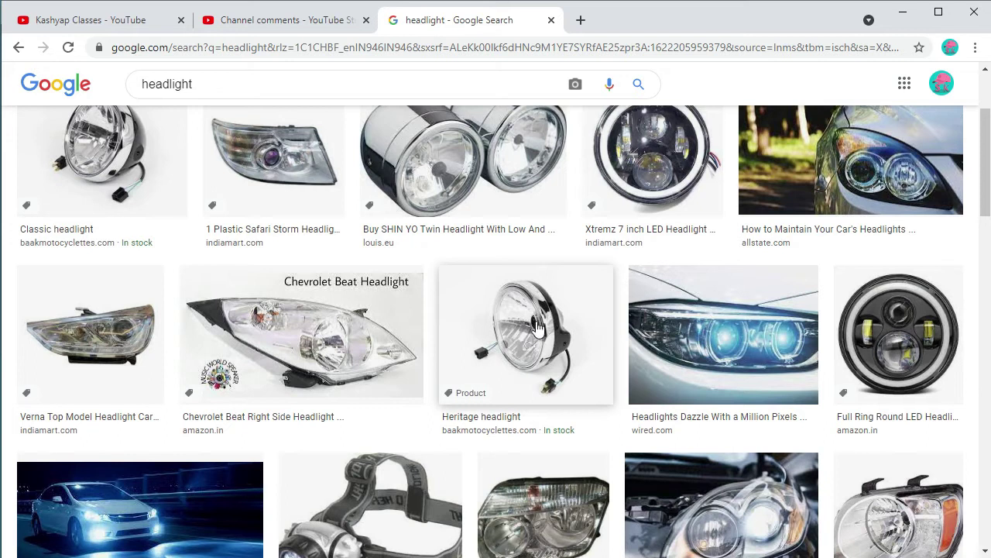
{"action": "left_click", "coordinate": [901, 16]}
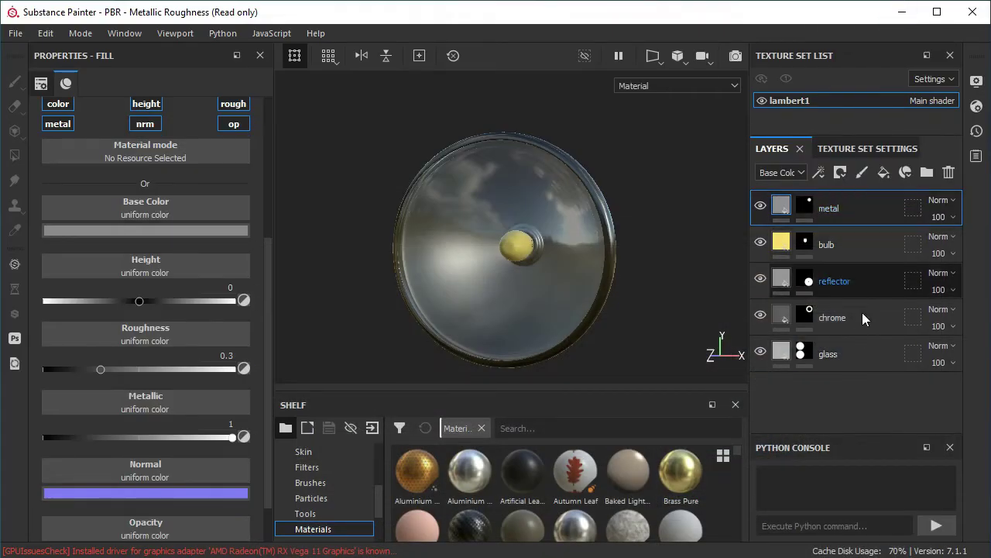
Step: Group all five fill layers with Ctrl+G into a collapsed folder named 'base'
{"action": "left_click", "coordinate": [853, 355], "text": "shift"}
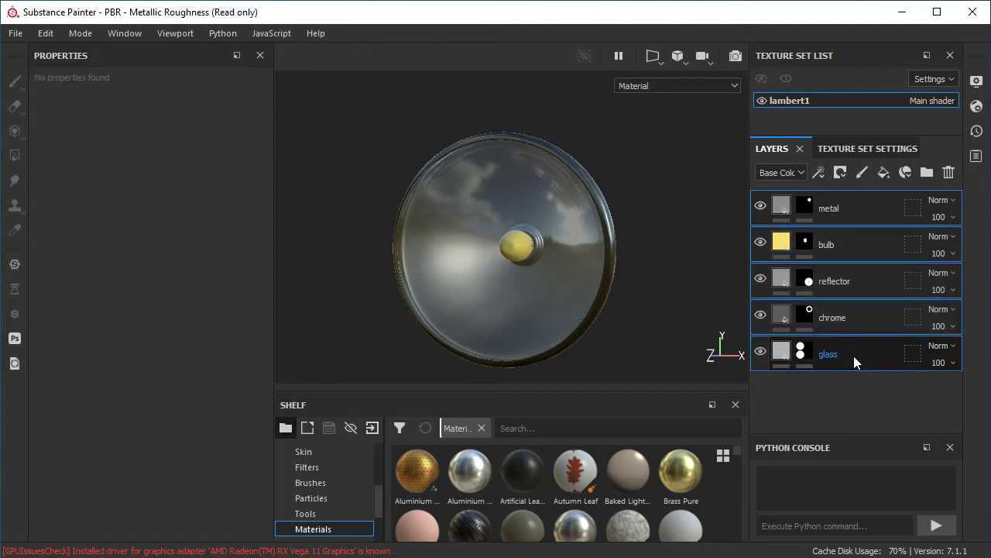
{"action": "key", "text": "ctrl+g"}
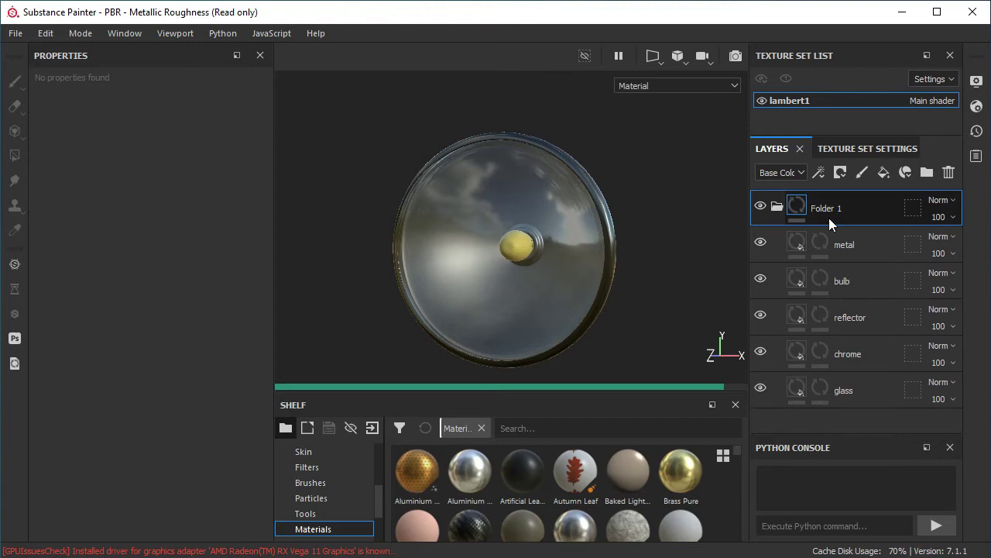
{"action": "double_click", "coordinate": [838, 207]}
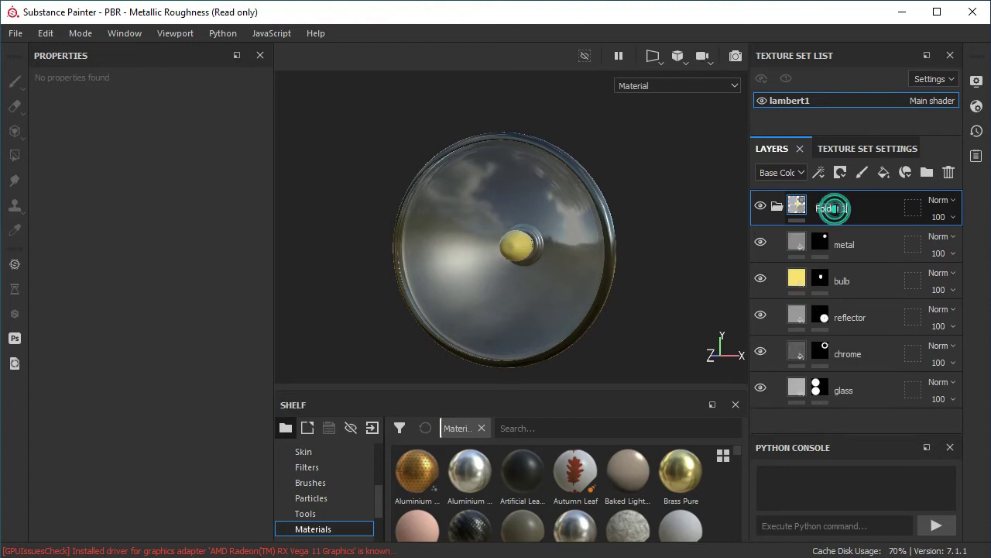
{"action": "type", "text": "base"}
{"action": "key", "text": "Return"}
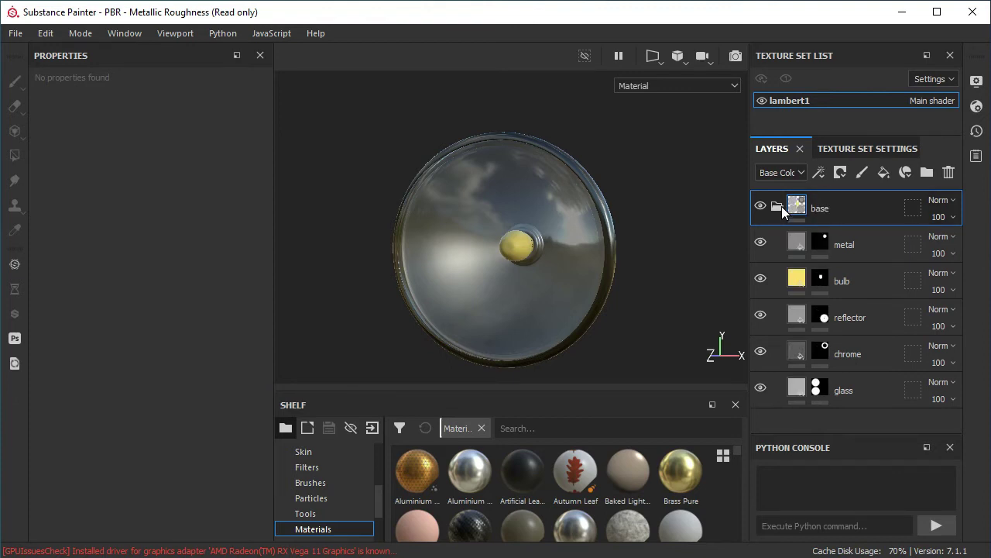
{"action": "left_click", "coordinate": [782, 206]}
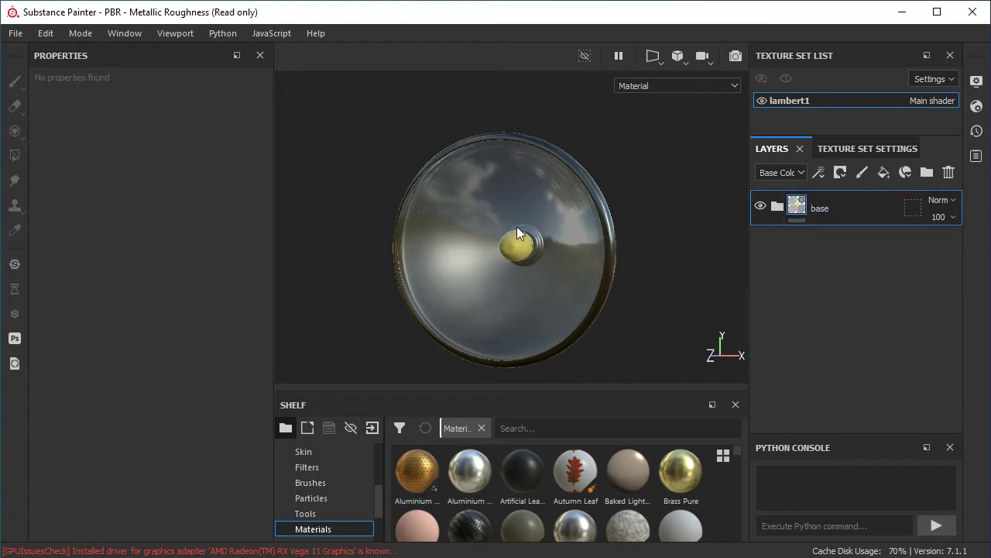
Step: Add a height-only fill layer and drive its Height with the Brick procedural
{"action": "left_click", "coordinate": [884, 172]}
{"action": "scroll", "coordinate": [78, 216], "scroll_direction": "up", "scroll_amount": 2}
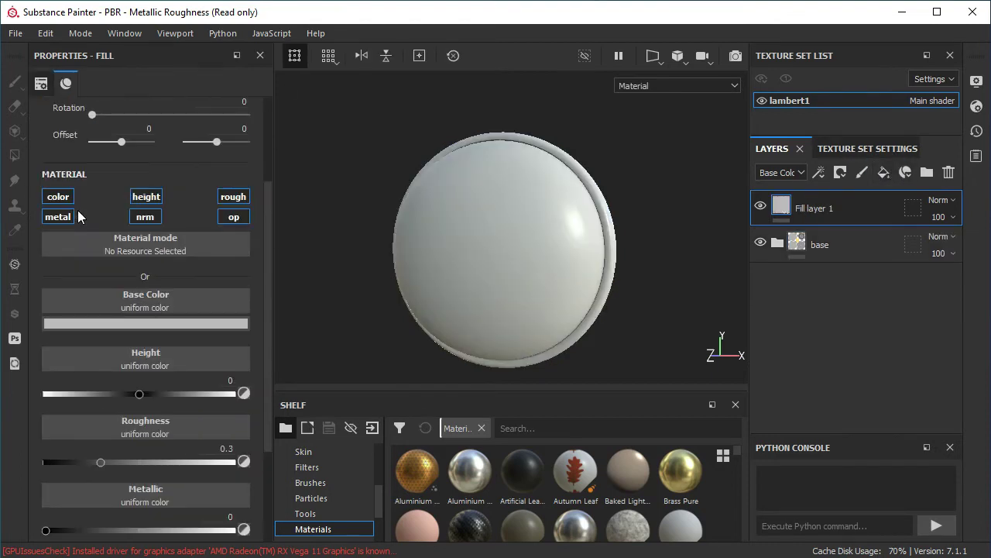
{"action": "left_click", "coordinate": [147, 197]}
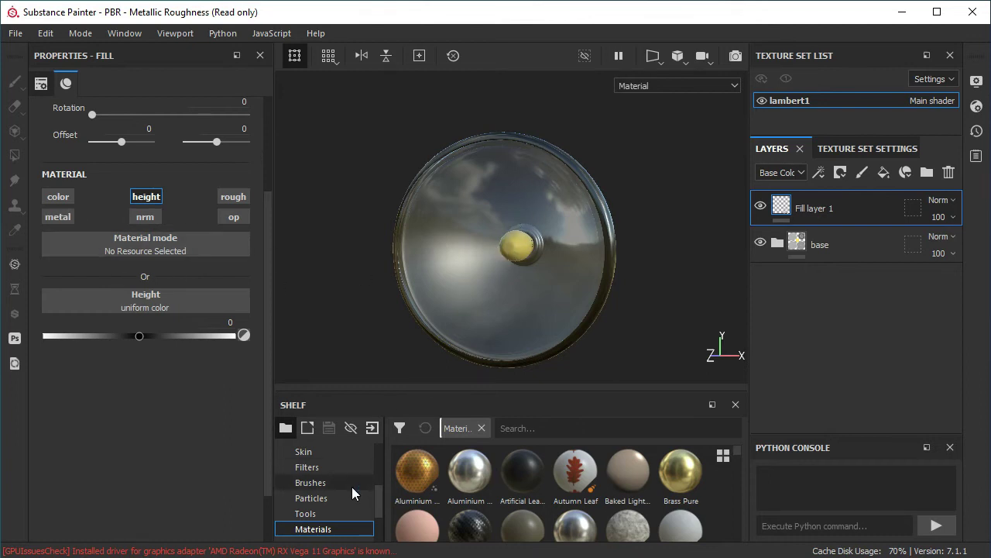
{"action": "scroll", "coordinate": [340, 489], "scroll_direction": "up", "scroll_amount": 1}
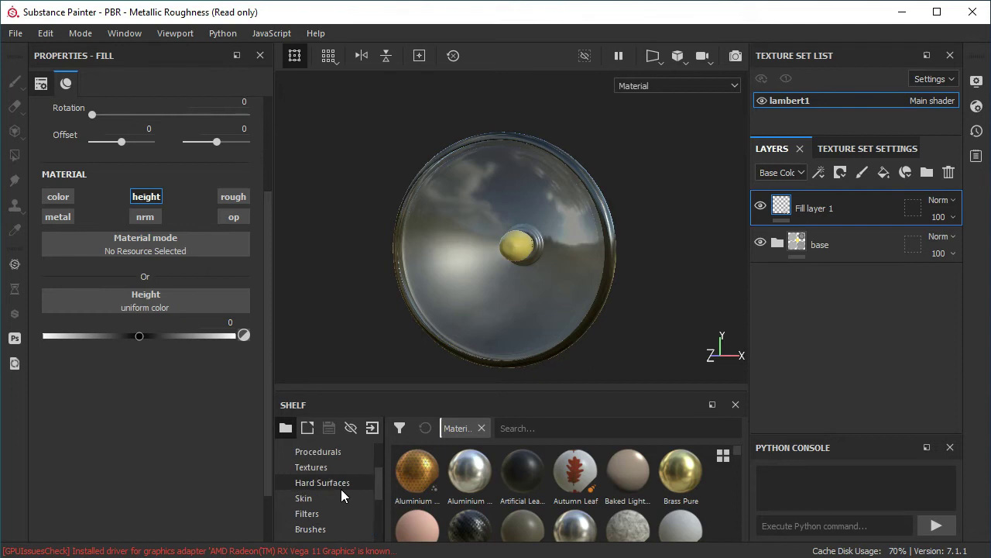
{"action": "left_click", "coordinate": [316, 453]}
{"action": "left_click_drag", "start_coordinate": [431, 390], "coordinate": [427, 332]}
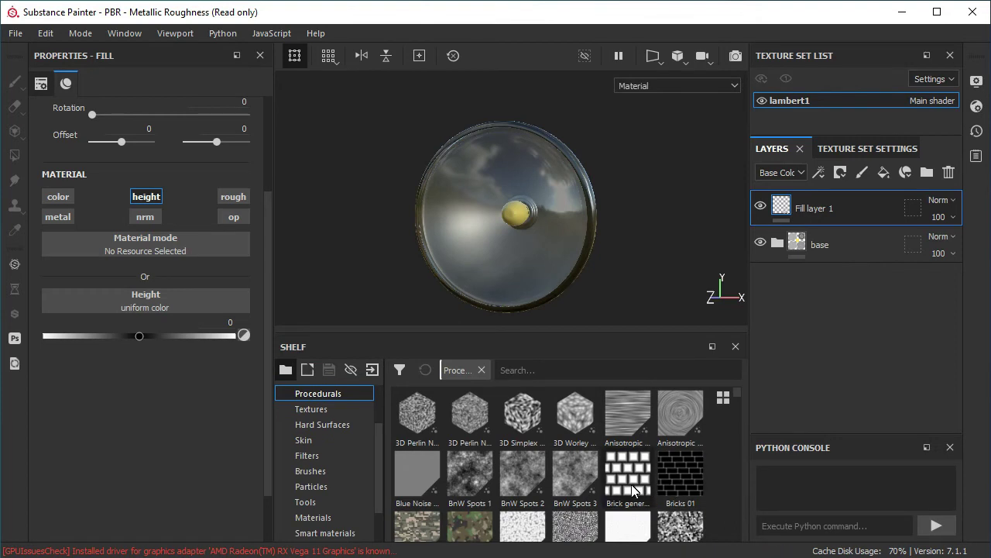
{"action": "left_click_drag", "start_coordinate": [633, 486], "coordinate": [189, 305]}
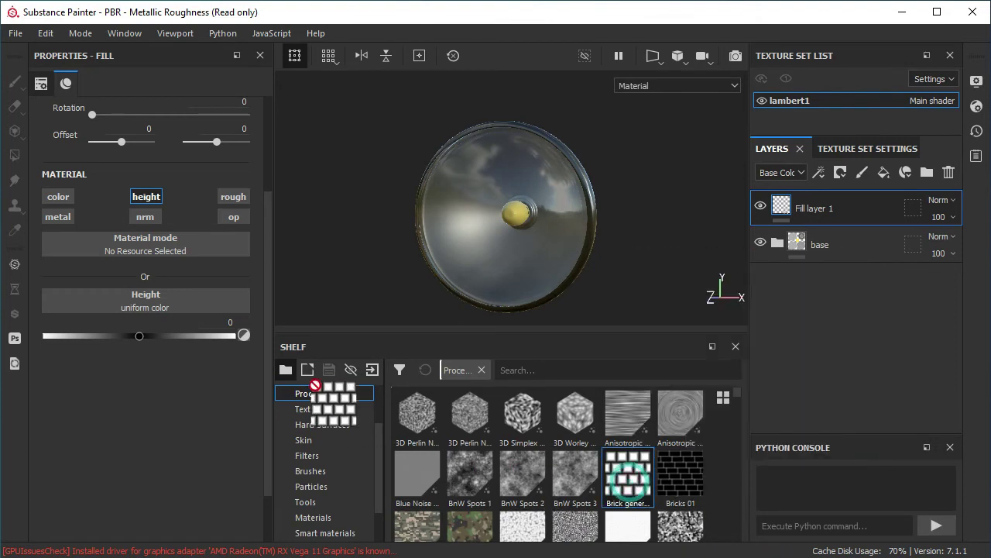
Step: Rename the fill layer 'height ref' and give it a black mask
{"action": "mouse_move", "coordinate": [469, 217]}
{"action": "left_mouse_down", "text": "alt"}
{"action": "mouse_move", "coordinate": [624, 215]}
{"action": "mouse_move", "coordinate": [593, 222]}
{"action": "left_mouse_up", "text": "alt"}
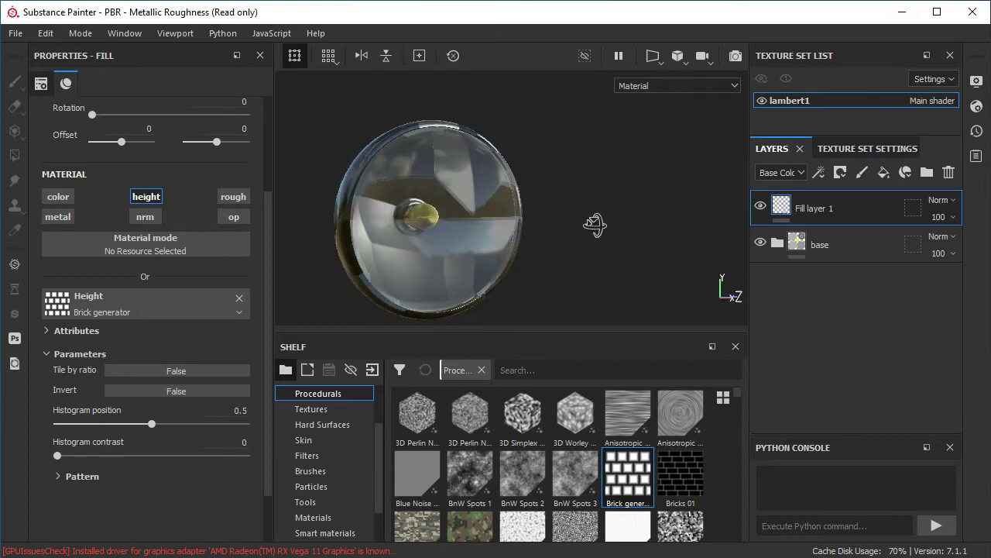
{"action": "mouse_move", "coordinate": [388, 210]}
{"action": "left_mouse_down", "text": "alt"}
{"action": "mouse_move", "coordinate": [578, 213]}
{"action": "mouse_move", "coordinate": [467, 233]}
{"action": "left_mouse_up", "text": "alt"}
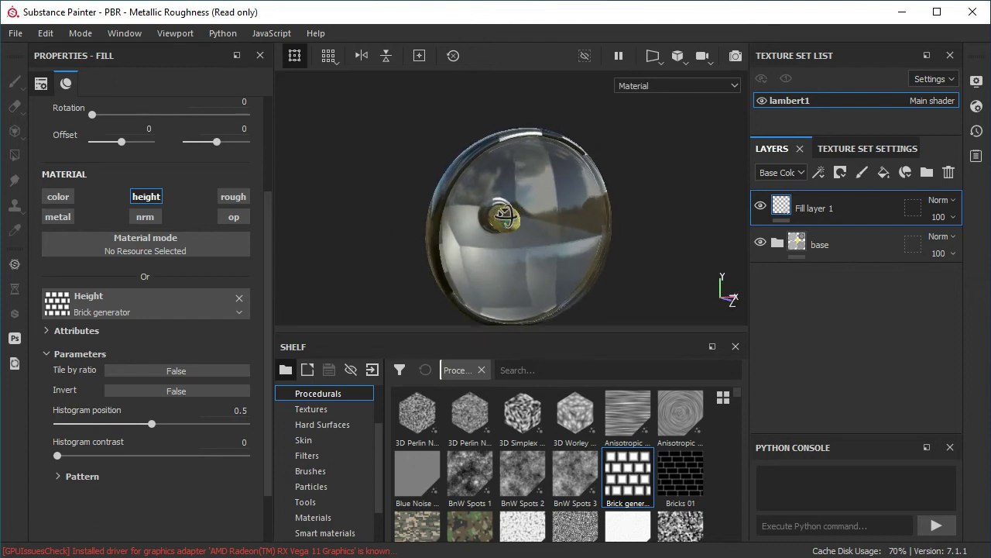
{"action": "left_click_drag", "start_coordinate": [468, 232], "coordinate": [635, 210], "text": "alt"}
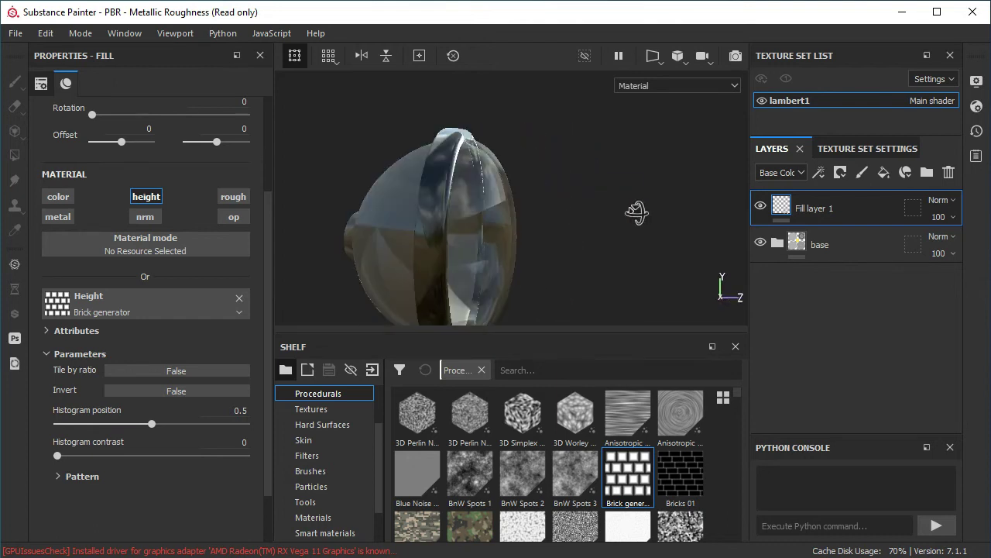
{"action": "double_click", "coordinate": [811, 208]}
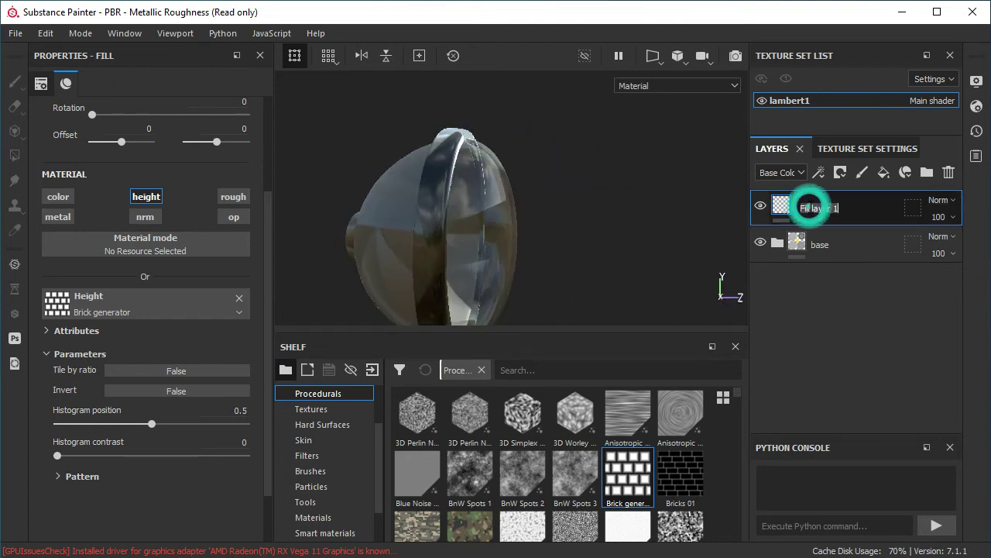
{"action": "type", "text": "height r"}
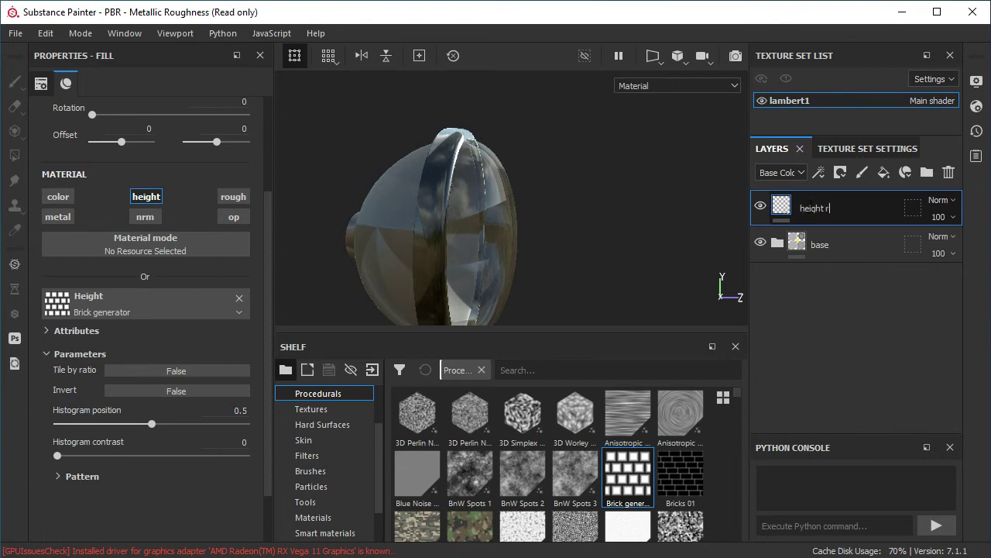
{"action": "key", "text": "Return"}
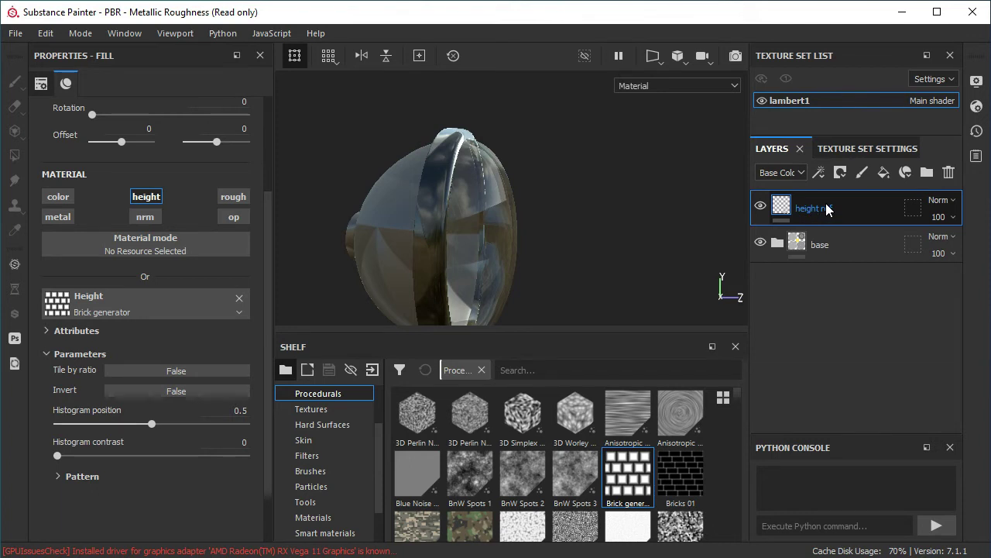
{"action": "right_click", "coordinate": [827, 210]}
{"action": "left_click", "coordinate": [630, 30]}
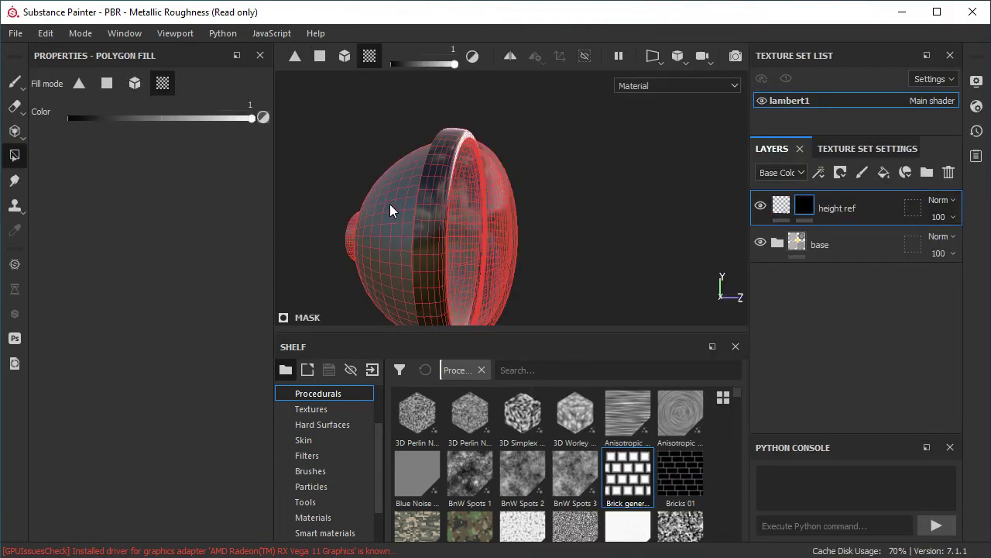
Step: Set the Brick pattern to 10 bricks across and 10 bricks vertically
{"action": "left_click", "coordinate": [390, 204]}
{"action": "mouse_move", "coordinate": [583, 204]}
{"action": "left_mouse_down", "text": "alt"}
{"action": "mouse_move", "coordinate": [508, 211]}
{"action": "mouse_move", "coordinate": [577, 221]}
{"action": "left_mouse_up", "text": "alt"}
{"action": "left_click", "coordinate": [781, 204]}
{"action": "left_click_drag", "start_coordinate": [553, 225], "coordinate": [582, 214], "text": "alt"}
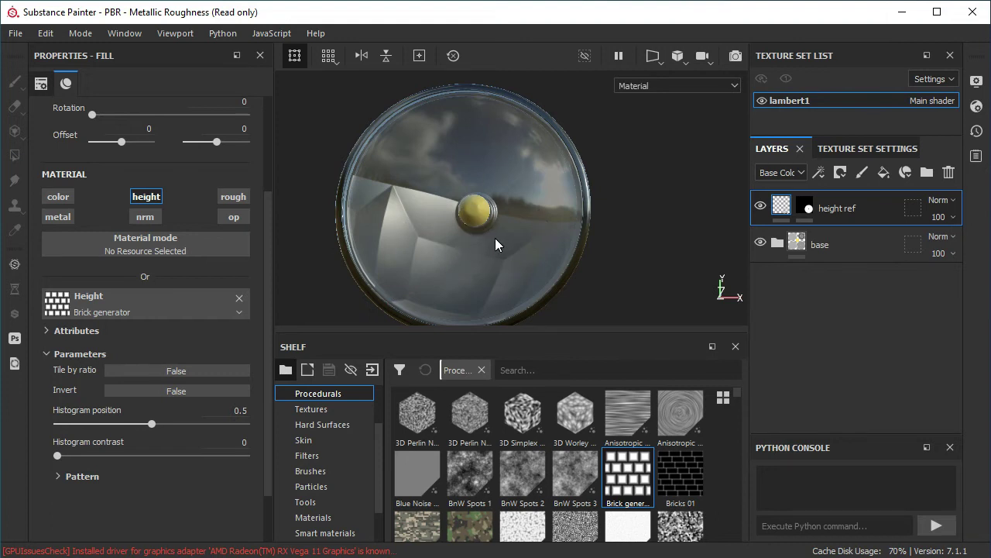
{"action": "left_click", "coordinate": [55, 476]}
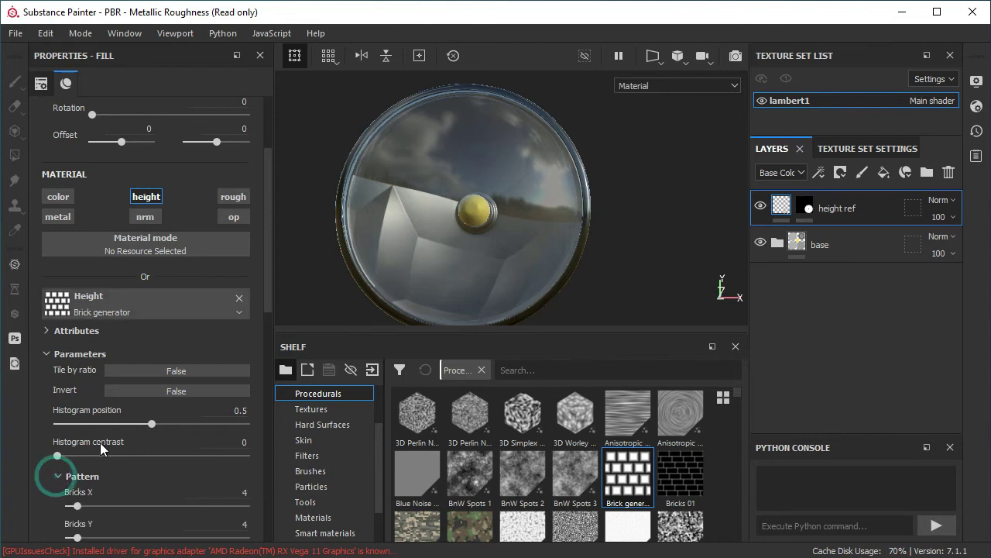
{"action": "scroll", "coordinate": [108, 434], "scroll_direction": "down", "scroll_amount": 2}
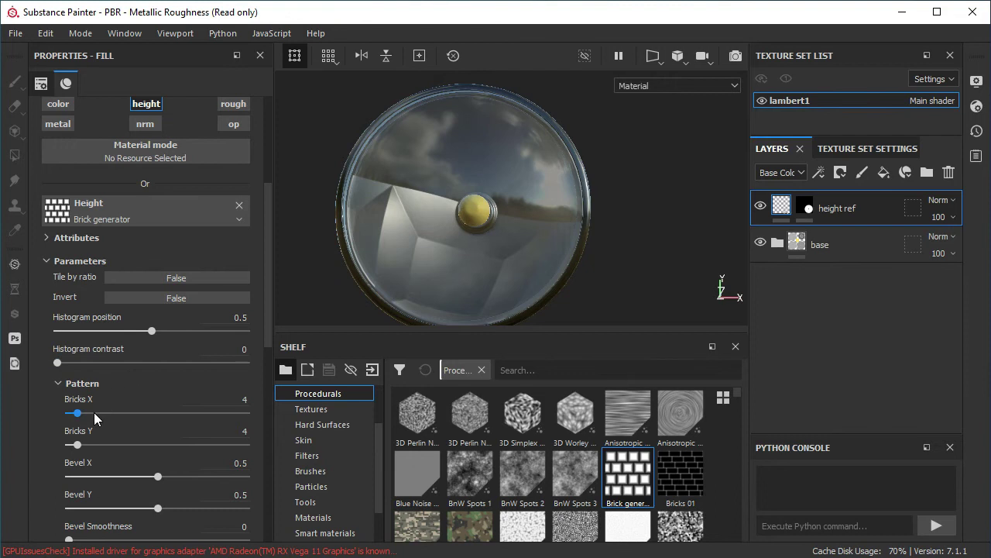
{"action": "left_click_drag", "start_coordinate": [78, 413], "coordinate": [124, 413]}
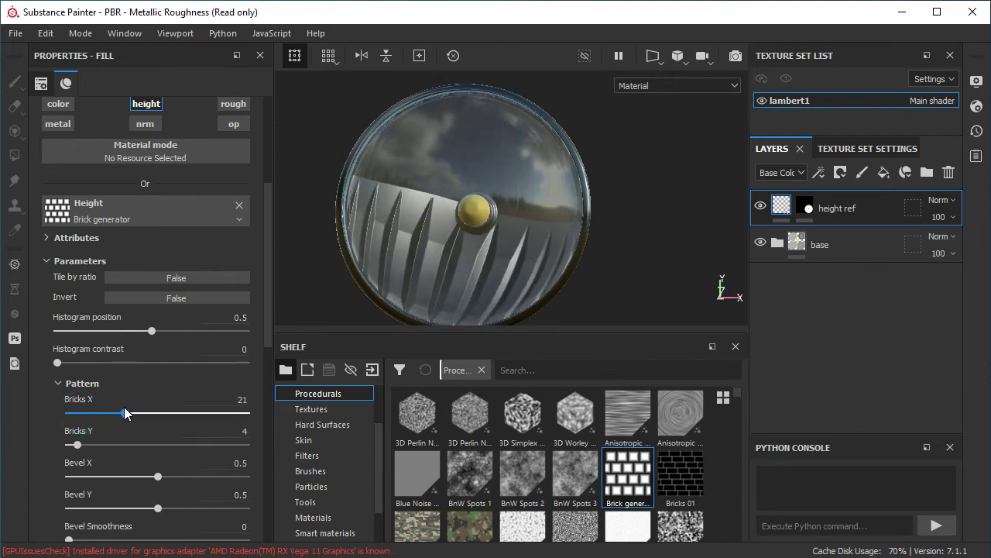
{"action": "type", "text": "10"}
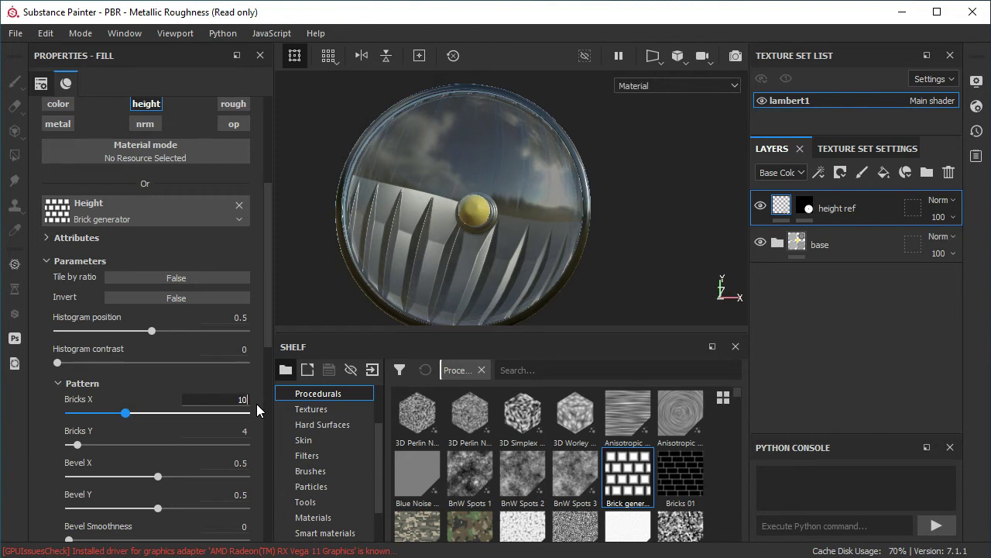
{"action": "left_click", "coordinate": [224, 428]}
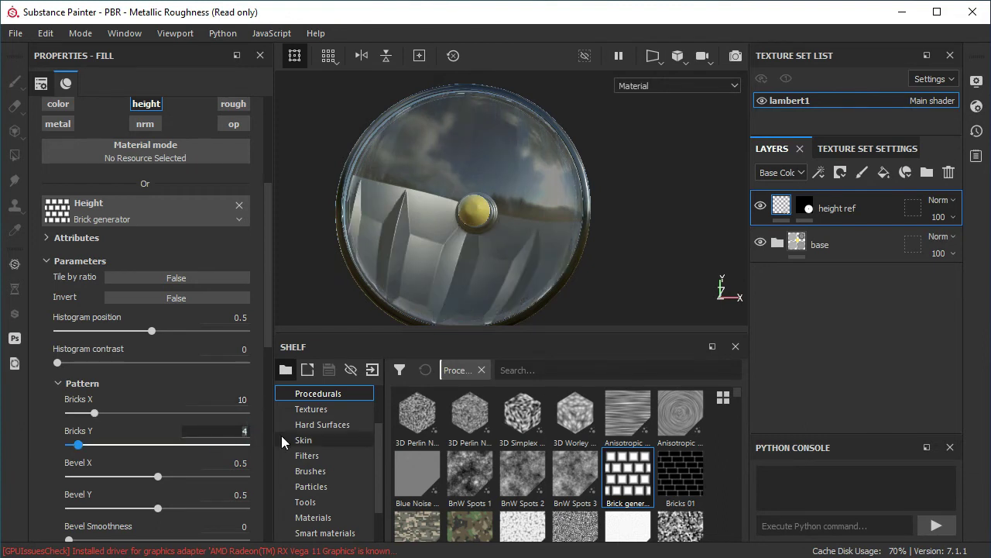
{"action": "type", "text": "10"}
{"action": "key", "text": "Return"}
{"action": "mouse_move", "coordinate": [516, 199]}
{"action": "left_mouse_down", "text": "alt"}
{"action": "mouse_move", "coordinate": [491, 181]}
{"action": "mouse_move", "coordinate": [550, 219]}
{"action": "left_mouse_up", "text": "alt"}
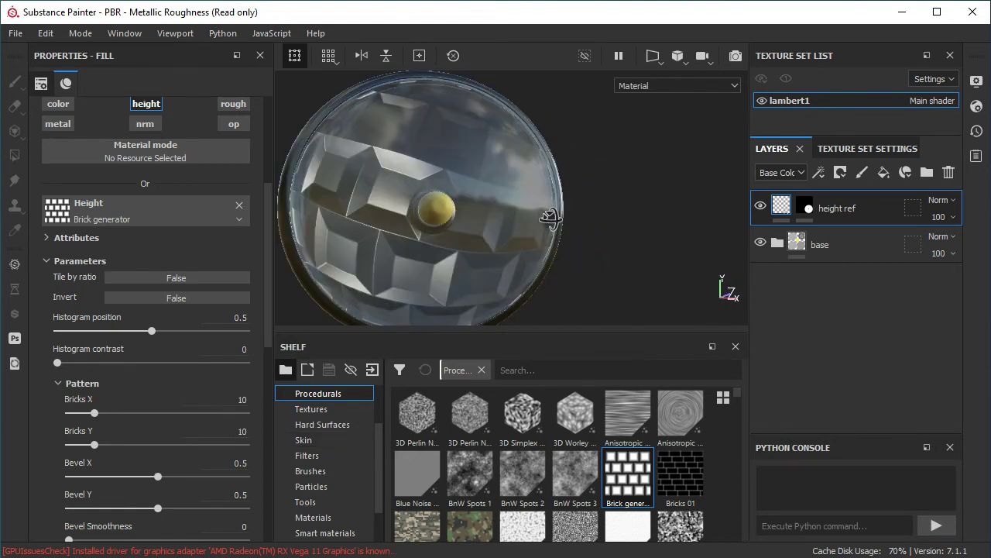
Step: Thin the brick bevels and make the brick pattern much denser horizontally
{"action": "scroll", "coordinate": [156, 425], "scroll_direction": "down", "scroll_amount": 2}
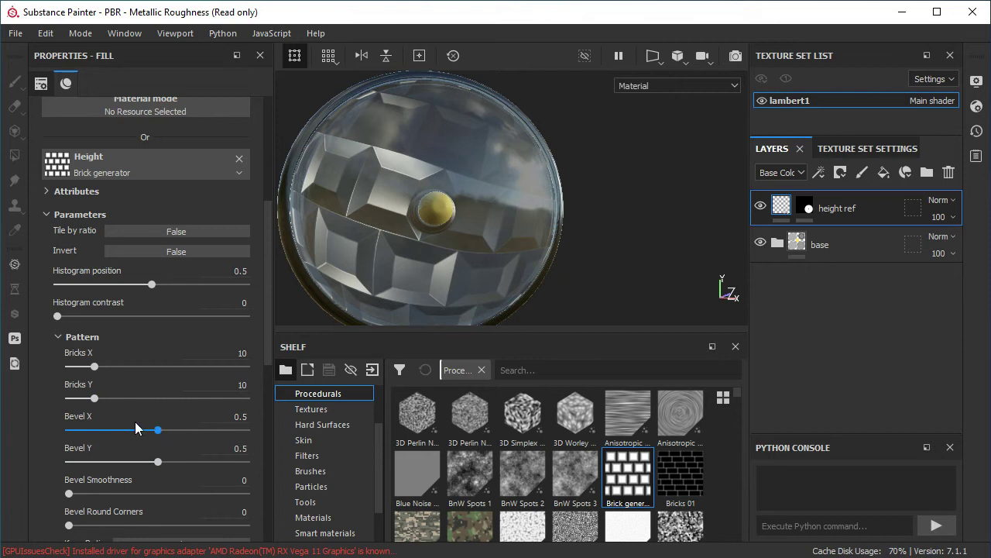
{"action": "left_click_drag", "start_coordinate": [157, 431], "coordinate": [85, 430]}
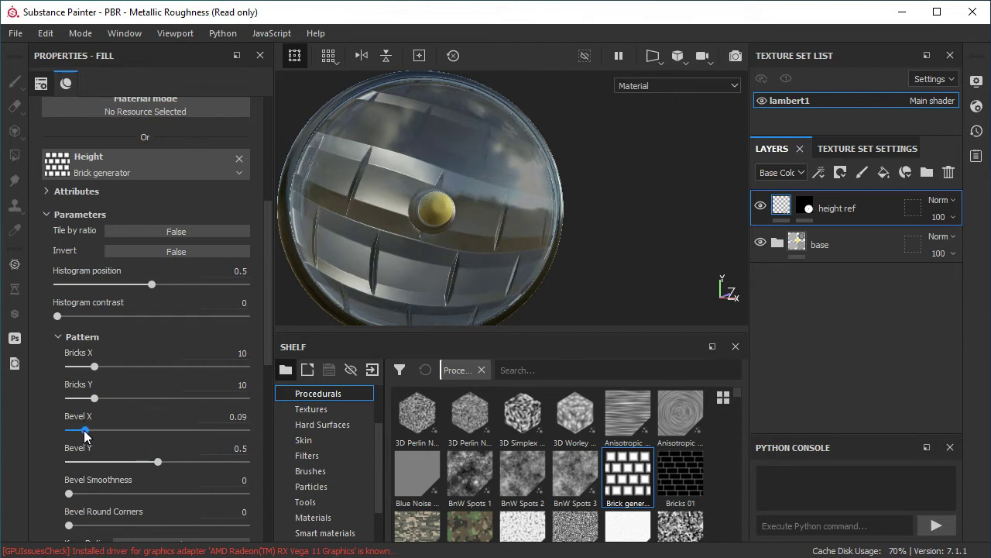
{"action": "mouse_move", "coordinate": [138, 462]}
{"action": "left_mouse_down"}
{"action": "mouse_move", "coordinate": [103, 461]}
{"action": "mouse_move", "coordinate": [203, 469]}
{"action": "mouse_move", "coordinate": [149, 470]}
{"action": "mouse_move", "coordinate": [160, 469]}
{"action": "left_mouse_up"}
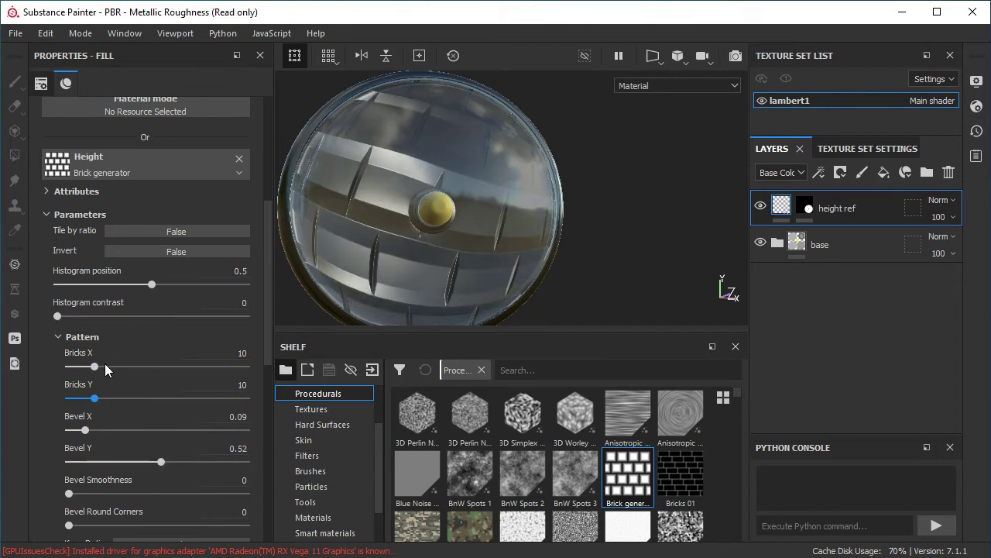
{"action": "left_click_drag", "start_coordinate": [94, 368], "coordinate": [205, 363]}
Step: Set the brick pattern's UV Rotation to about 10.96 on the lens
{"action": "left_click_drag", "start_coordinate": [617, 168], "coordinate": [432, 210], "text": "alt"}
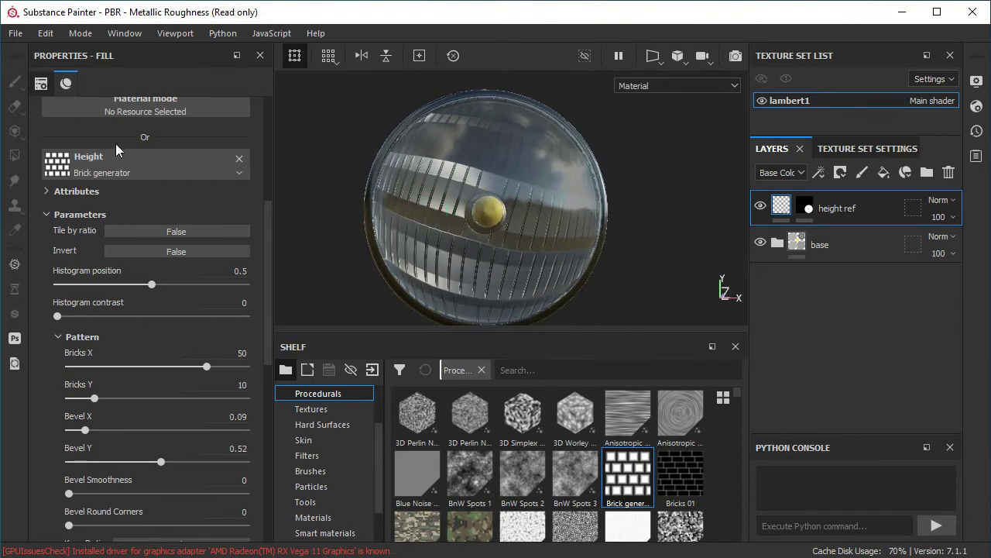
{"action": "scroll", "coordinate": [116, 143], "scroll_direction": "up", "scroll_amount": 3}
{"action": "scroll", "coordinate": [132, 162], "scroll_direction": "up", "scroll_amount": 3}
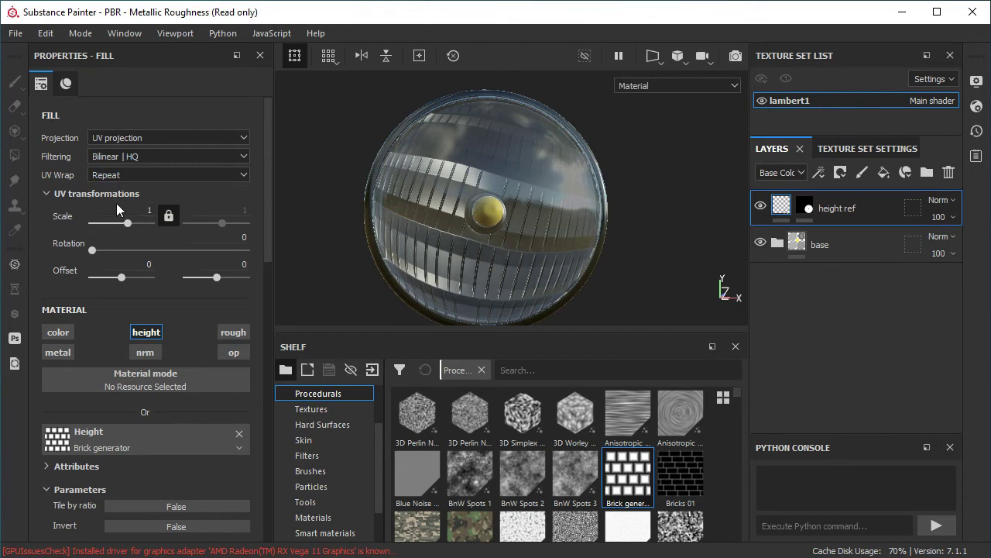
{"action": "left_click_drag", "start_coordinate": [93, 252], "coordinate": [95, 250]}
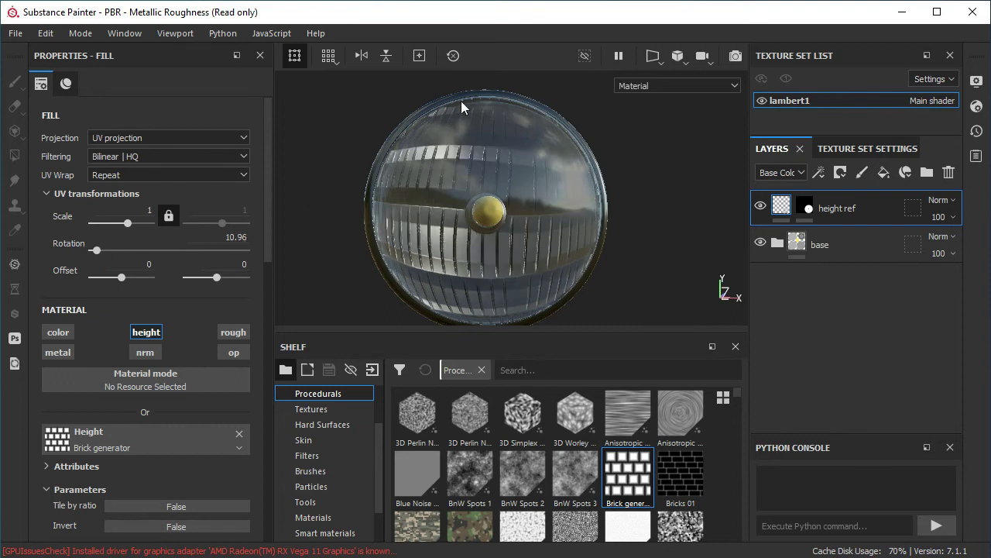
{"action": "mouse_move", "coordinate": [512, 175]}
{"action": "left_mouse_down", "text": "alt"}
{"action": "mouse_move", "coordinate": [540, 218]}
{"action": "mouse_move", "coordinate": [504, 209]}
{"action": "mouse_move", "coordinate": [590, 310]}
{"action": "left_mouse_up", "text": "alt"}
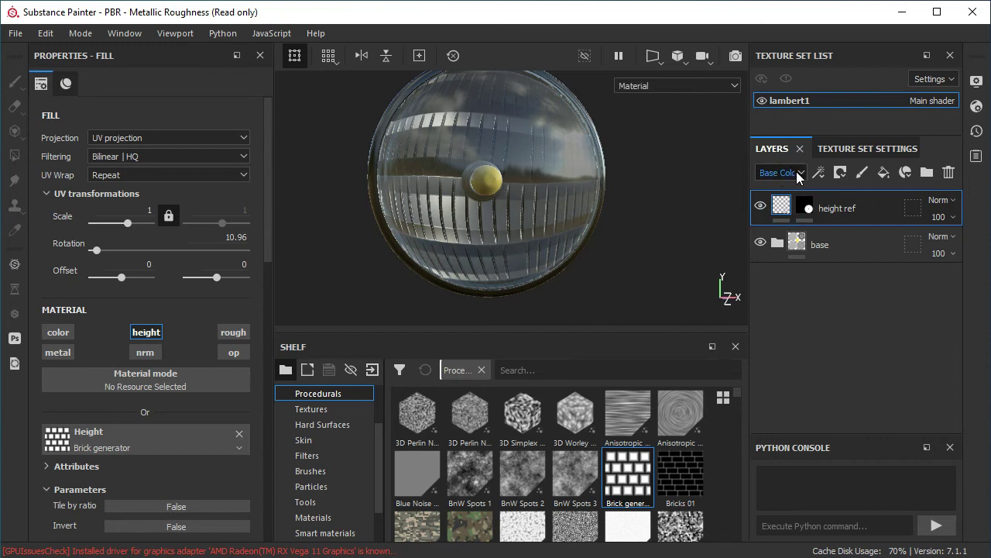
Step: Preview layers by the Height channel and lower height ref opacity to 15
{"action": "left_click", "coordinate": [786, 175]}
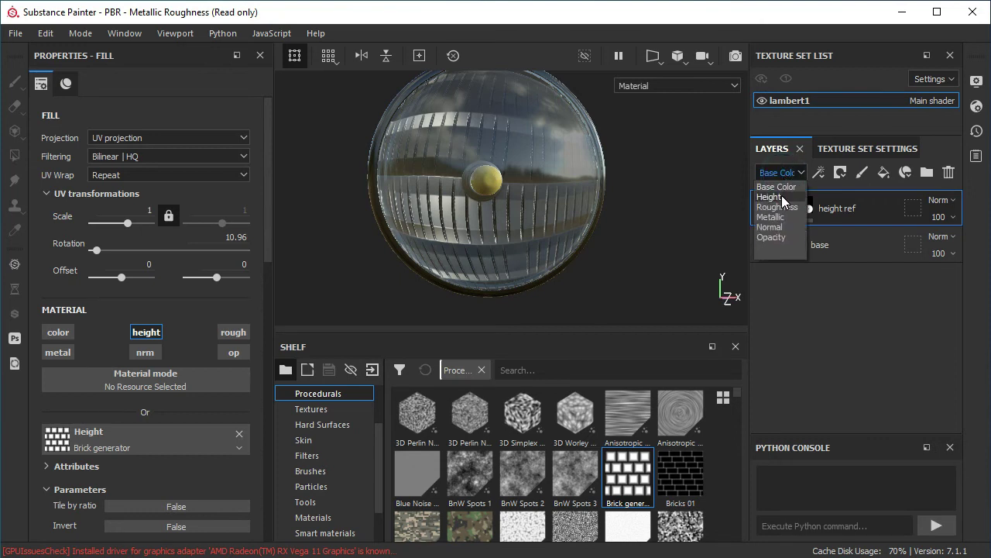
{"action": "left_click", "coordinate": [784, 198]}
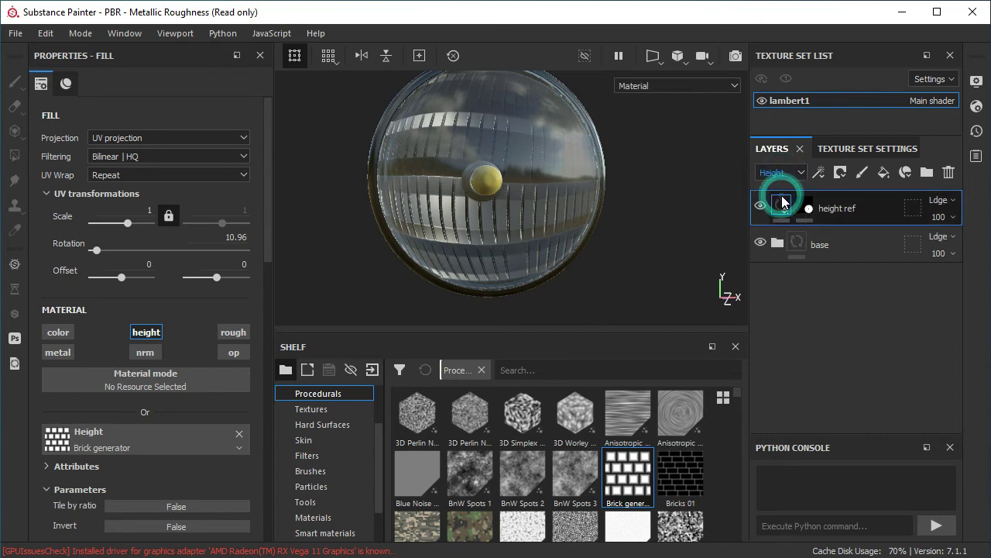
{"action": "left_click", "coordinate": [952, 216]}
{"action": "left_click_drag", "start_coordinate": [983, 244], "coordinate": [927, 248]}
{"action": "mouse_move", "coordinate": [571, 222]}
{"action": "left_mouse_down", "text": "alt"}
{"action": "mouse_move", "coordinate": [550, 198]}
{"action": "mouse_move", "coordinate": [450, 177]}
{"action": "mouse_move", "coordinate": [571, 222]}
{"action": "mouse_move", "coordinate": [472, 210]}
{"action": "mouse_move", "coordinate": [496, 232]}
{"action": "left_mouse_up", "text": "alt"}
Step: Set Bricks X to 35, Bricks Y to 23 and Bevel X to 0.97
{"action": "scroll", "coordinate": [626, 469], "scroll_direction": "down", "scroll_amount": 5}
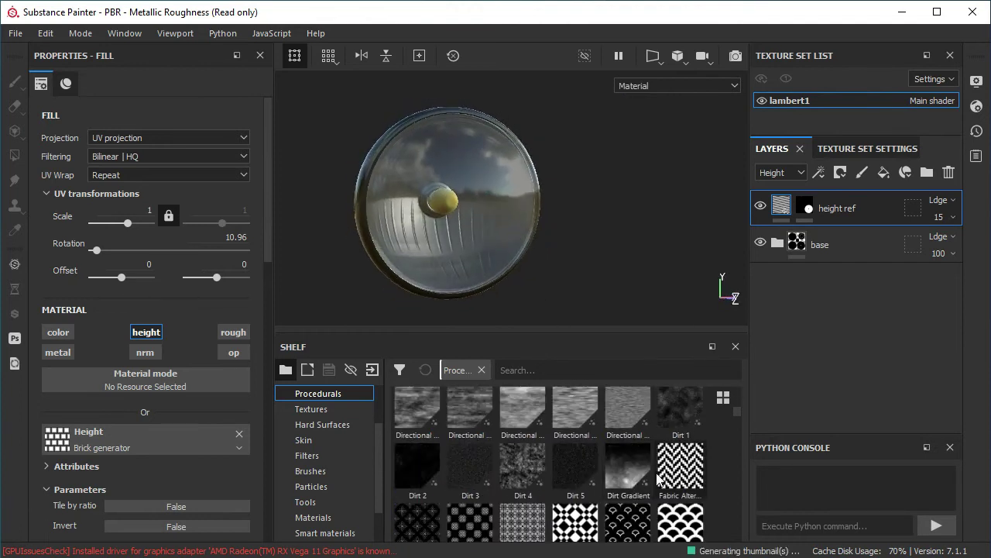
{"action": "scroll", "coordinate": [681, 482], "scroll_direction": "down", "scroll_amount": 3}
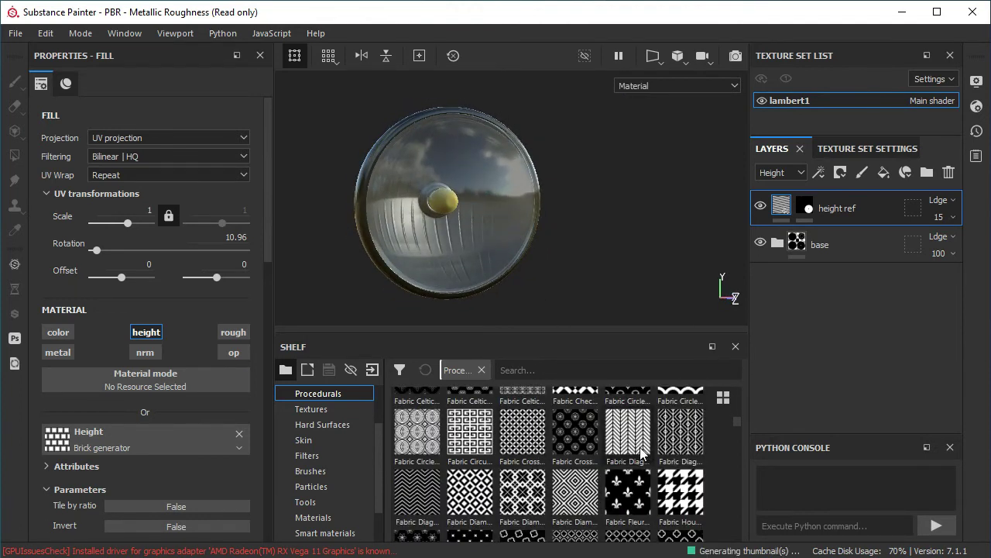
{"action": "scroll", "coordinate": [155, 458], "scroll_direction": "down", "scroll_amount": 3}
{"action": "scroll", "coordinate": [155, 458], "scroll_direction": "down", "scroll_amount": 2}
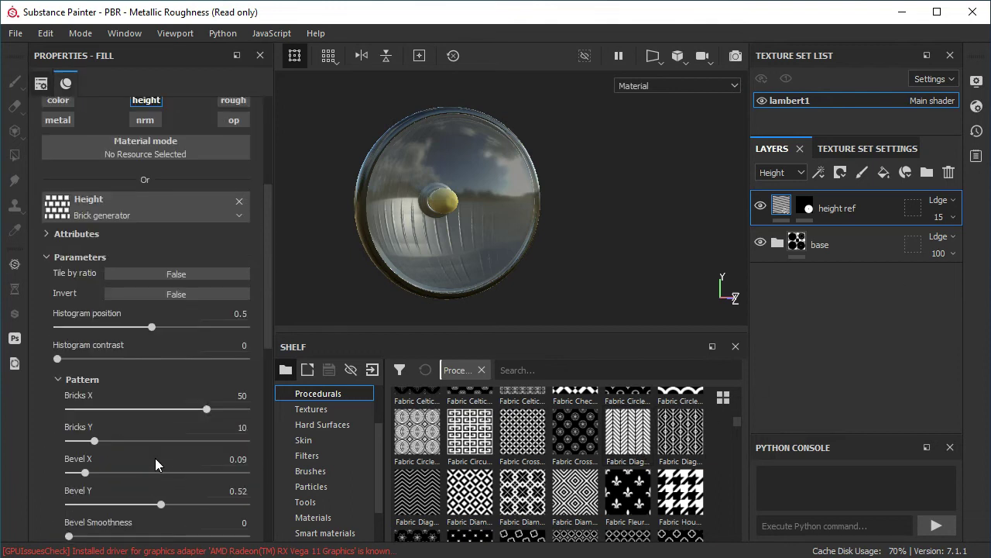
{"action": "scroll", "coordinate": [155, 457], "scroll_direction": "down", "scroll_amount": 2}
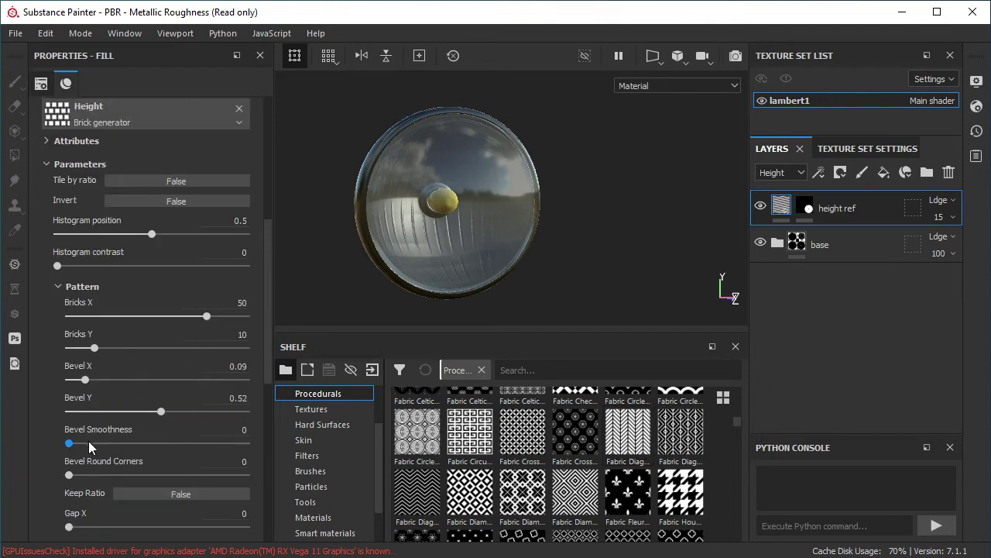
{"action": "left_click_drag", "start_coordinate": [206, 316], "coordinate": [164, 318]}
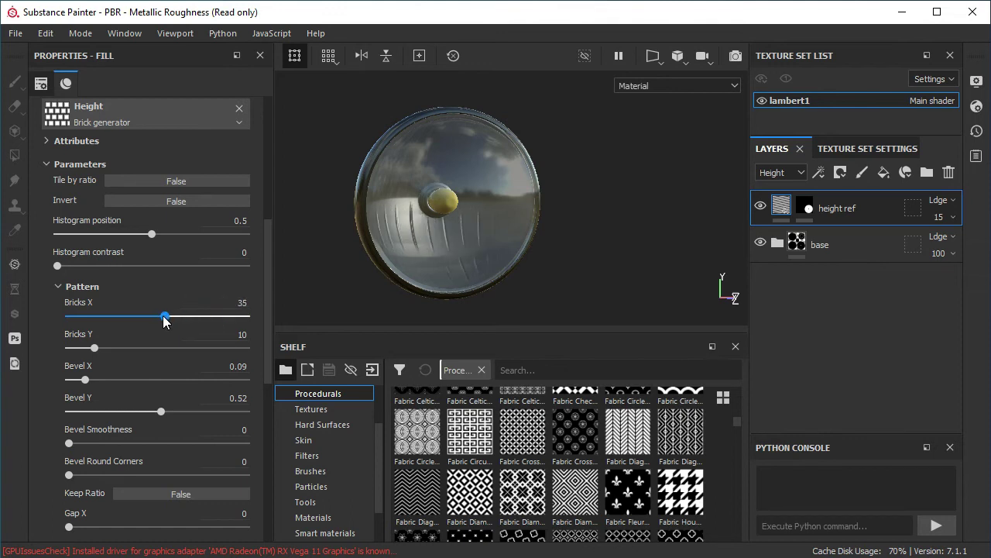
{"action": "mouse_move", "coordinate": [94, 347]}
{"action": "left_mouse_down"}
{"action": "mouse_move", "coordinate": [146, 349]}
{"action": "mouse_move", "coordinate": [130, 350]}
{"action": "left_mouse_up"}
{"action": "left_click_drag", "start_coordinate": [84, 380], "coordinate": [241, 380]}
{"action": "mouse_move", "coordinate": [545, 232]}
{"action": "left_mouse_down", "text": "alt"}
{"action": "mouse_move", "coordinate": [435, 231]}
{"action": "mouse_move", "coordinate": [558, 228]}
{"action": "mouse_move", "coordinate": [496, 235]}
{"action": "left_mouse_up", "text": "alt"}
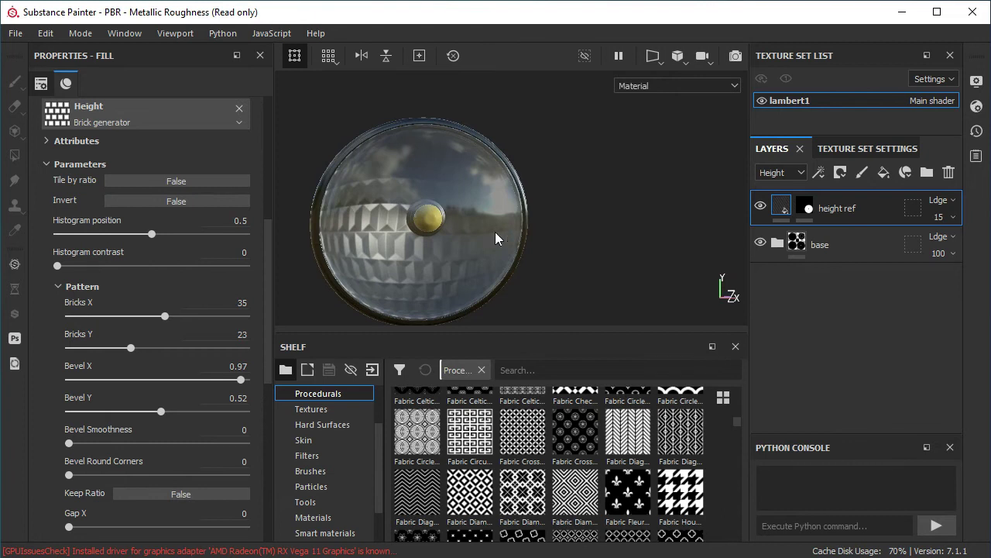
{"action": "scroll", "coordinate": [145, 299], "scroll_direction": "up", "scroll_amount": 3}
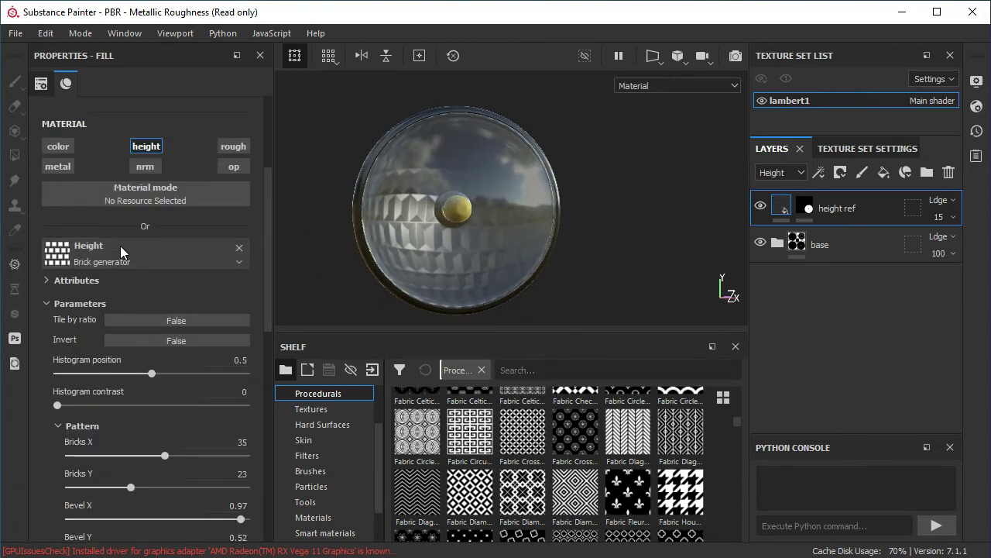
{"action": "mouse_move", "coordinate": [470, 216]}
{"action": "left_mouse_down", "text": "alt"}
{"action": "mouse_move", "coordinate": [443, 231]}
{"action": "mouse_move", "coordinate": [457, 229]}
{"action": "left_mouse_up", "text": "alt"}
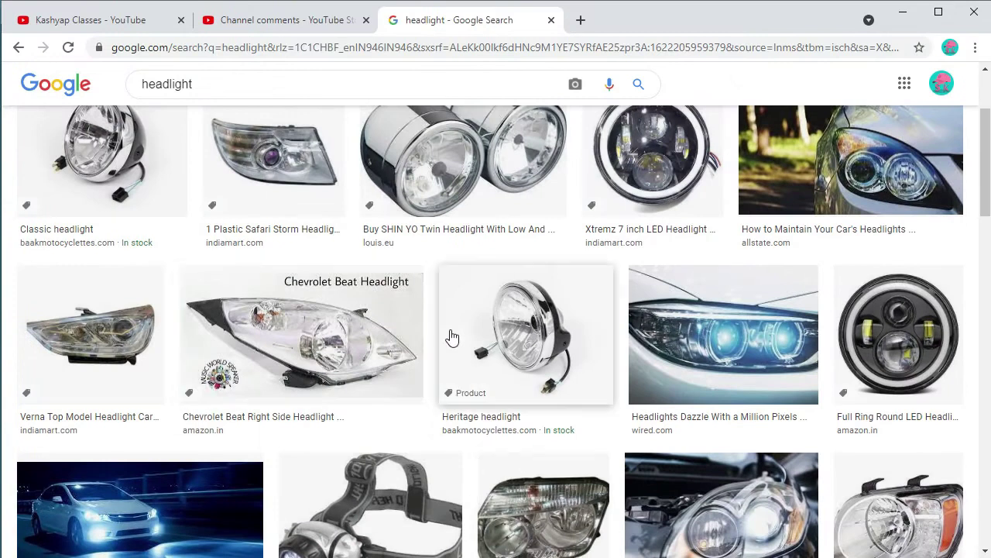
Step: Scroll through the Google Images headlight results for reference
{"action": "scroll", "coordinate": [456, 333], "scroll_direction": "down", "scroll_amount": 1}
{"action": "scroll", "coordinate": [456, 333], "scroll_direction": "down", "scroll_amount": 2}
{"action": "scroll", "coordinate": [456, 333], "scroll_direction": "down", "scroll_amount": 2}
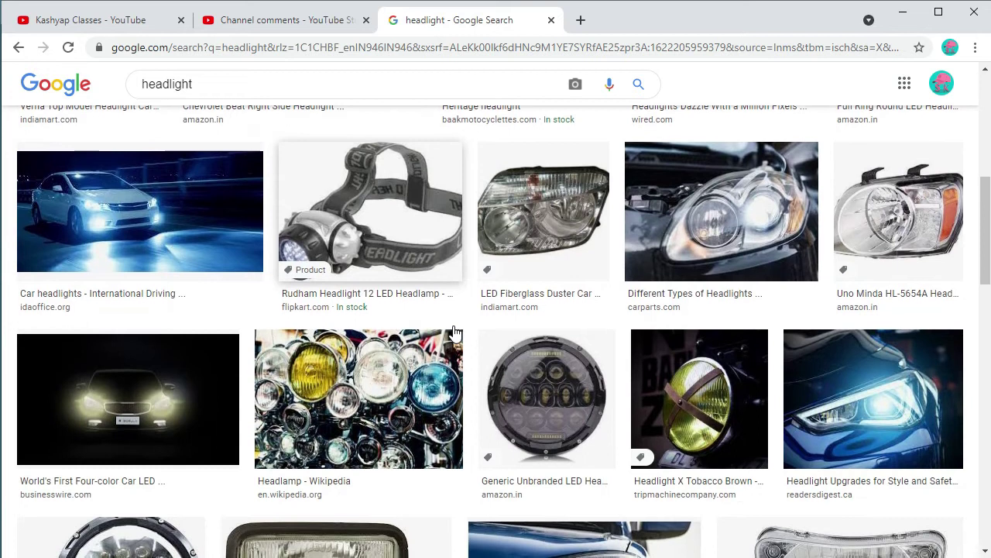
{"action": "scroll", "coordinate": [455, 333], "scroll_direction": "down", "scroll_amount": 3}
{"action": "scroll", "coordinate": [455, 333], "scroll_direction": "down", "scroll_amount": 1}
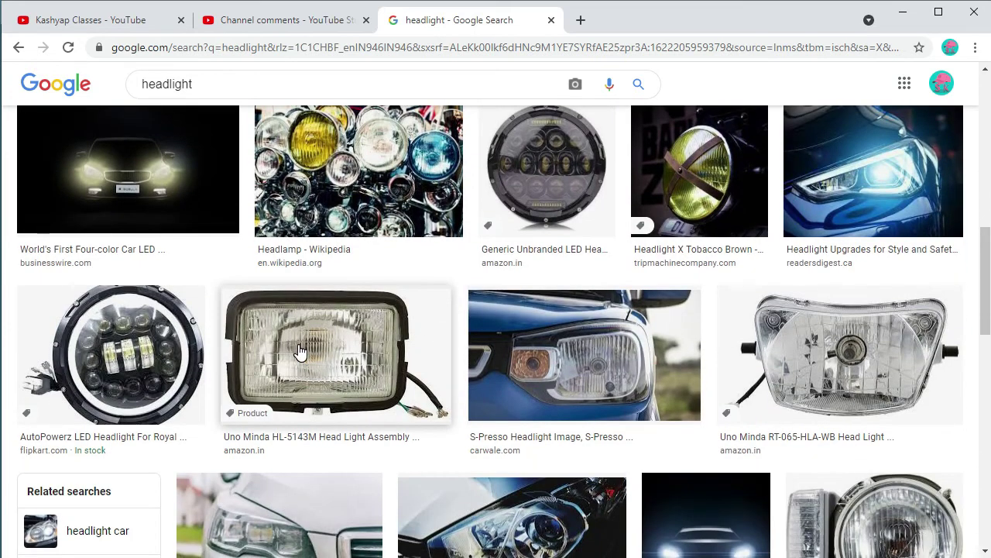
{"action": "scroll", "coordinate": [301, 351], "scroll_direction": "down", "scroll_amount": 2}
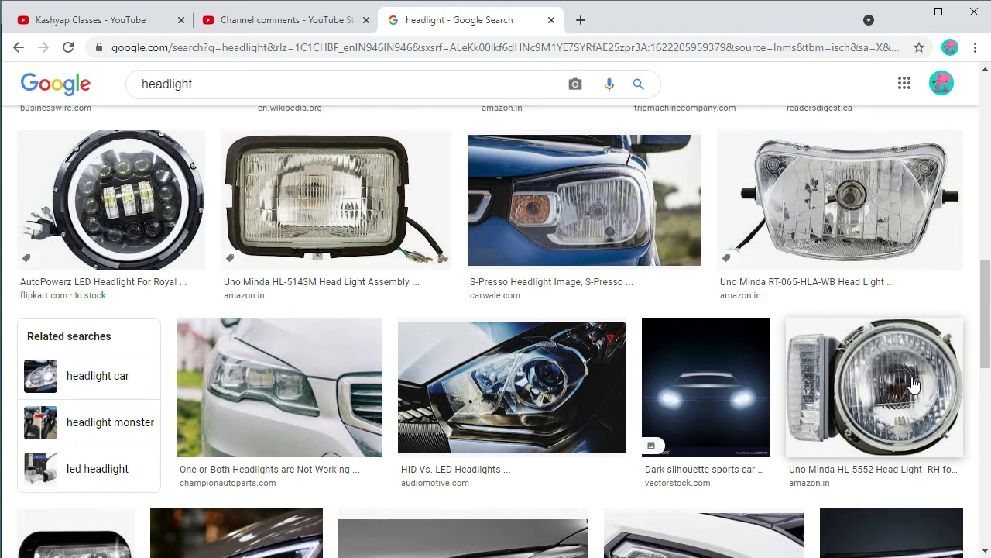
{"action": "scroll", "coordinate": [310, 233], "scroll_direction": "up", "scroll_amount": 2}
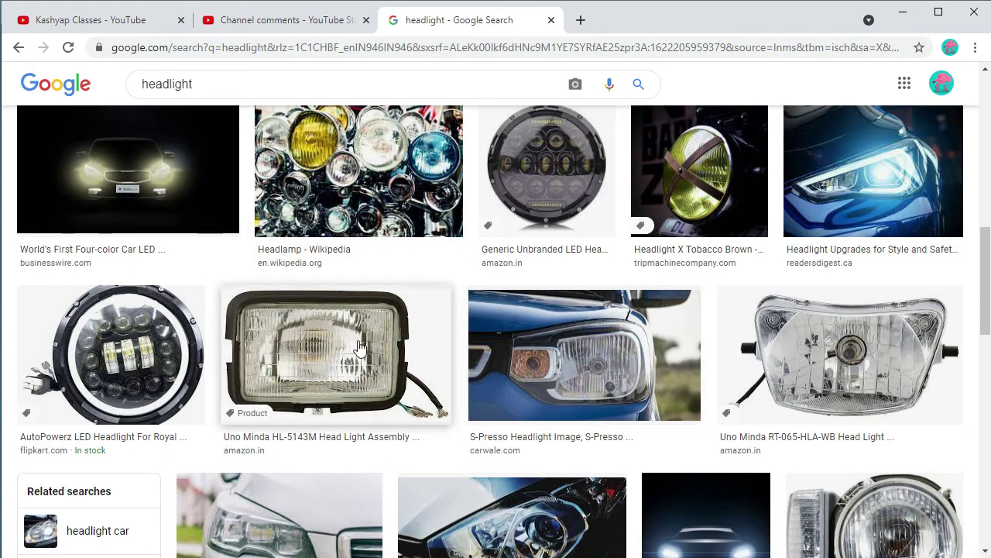
{"action": "scroll", "coordinate": [381, 331], "scroll_direction": "up", "scroll_amount": 3}
{"action": "scroll", "coordinate": [381, 332], "scroll_direction": "up", "scroll_amount": 2}
Step: Add a fill layer named 'glassTop height' with a black mask and only the height channel
{"action": "left_click", "coordinate": [909, 19]}
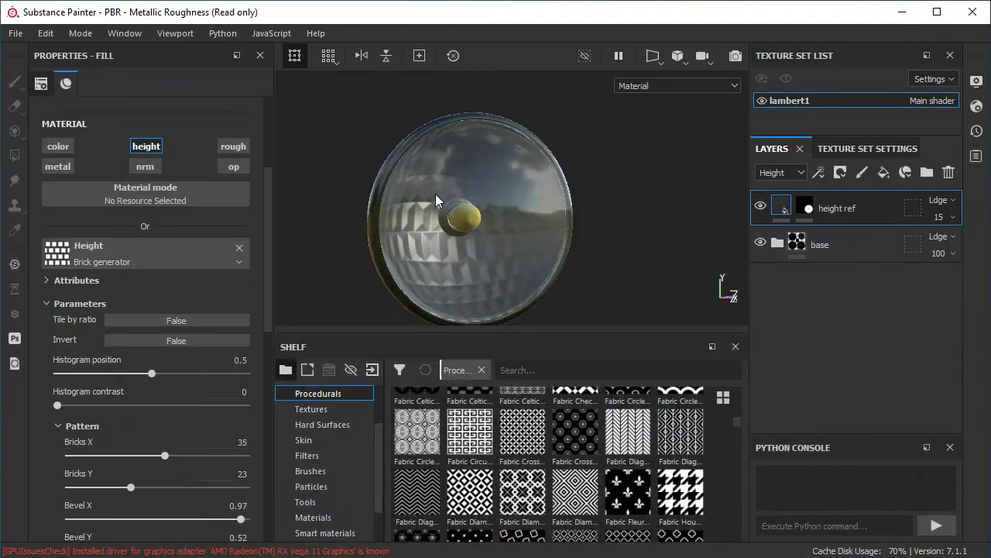
{"action": "mouse_move", "coordinate": [632, 199]}
{"action": "left_mouse_down", "text": "alt"}
{"action": "mouse_move", "coordinate": [527, 186]}
{"action": "mouse_move", "coordinate": [560, 226]}
{"action": "mouse_move", "coordinate": [531, 186]}
{"action": "mouse_move", "coordinate": [513, 182]}
{"action": "mouse_move", "coordinate": [582, 261]}
{"action": "left_mouse_up", "text": "alt"}
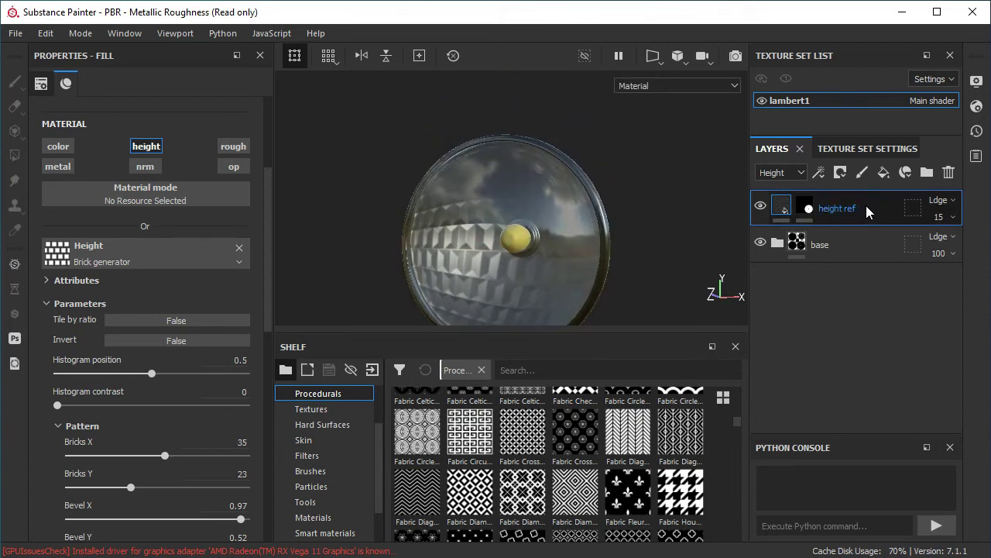
{"action": "left_click", "coordinate": [885, 175]}
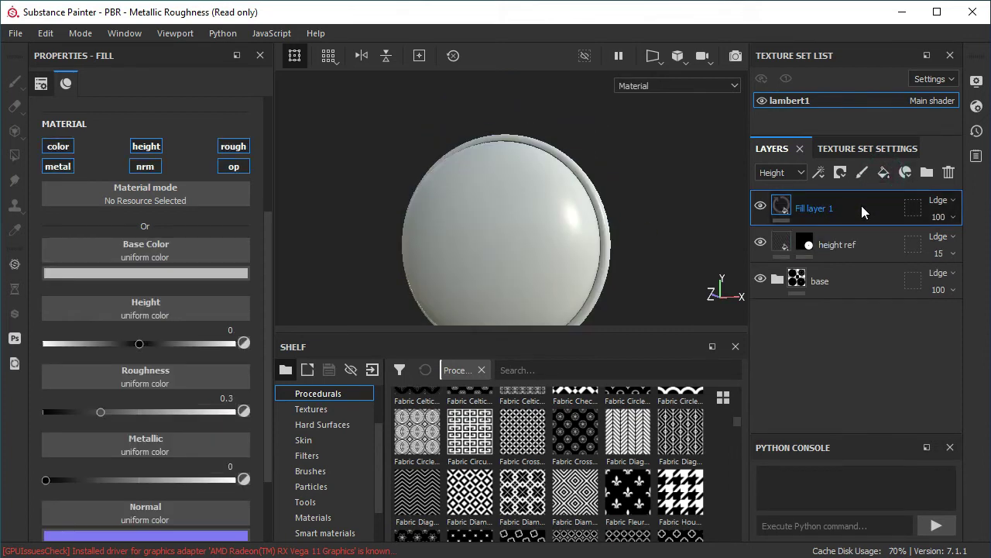
{"action": "double_click", "coordinate": [824, 208]}
{"action": "type", "text": "glassTop height"}
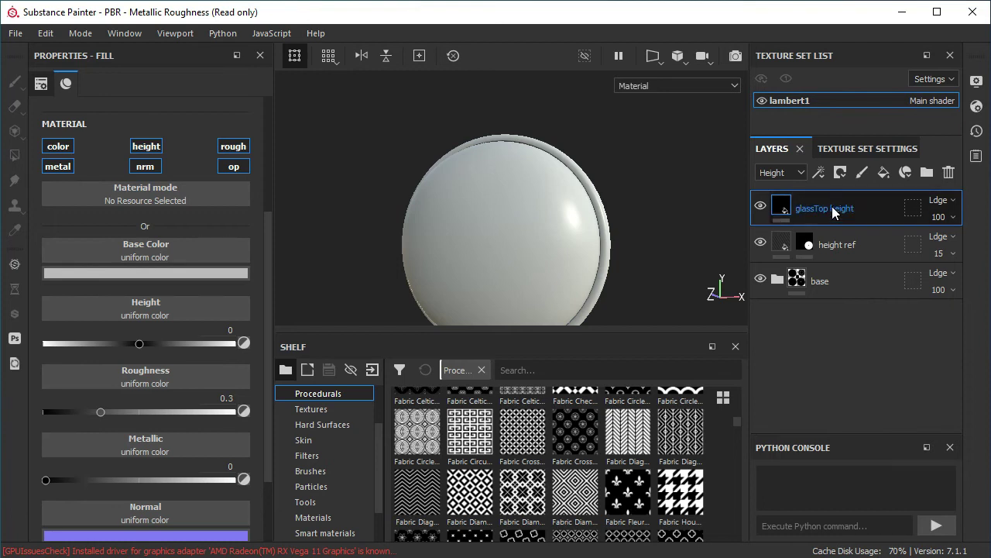
{"action": "right_click", "coordinate": [833, 211]}
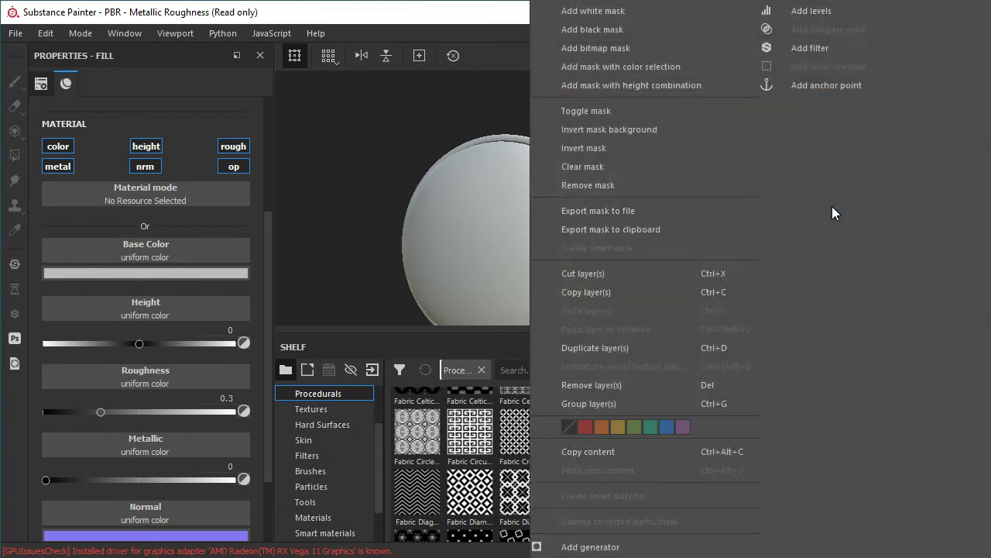
{"action": "left_click", "coordinate": [611, 29]}
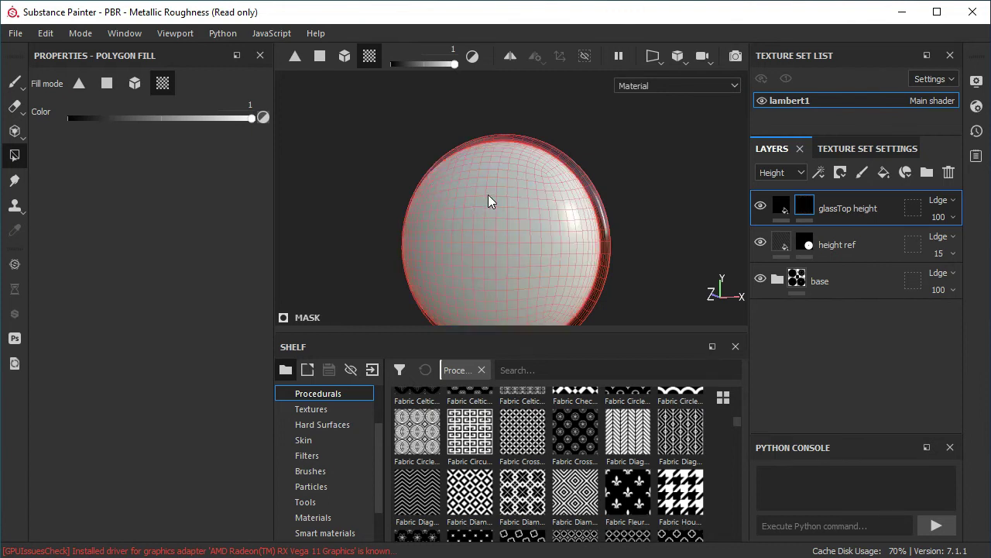
{"action": "left_click", "coordinate": [781, 208]}
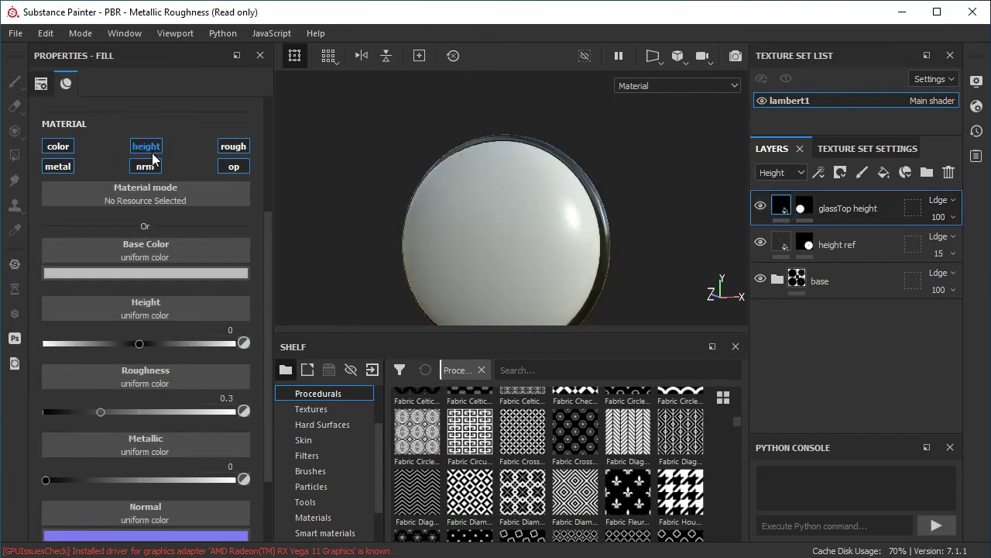
{"action": "left_click", "coordinate": [147, 146]}
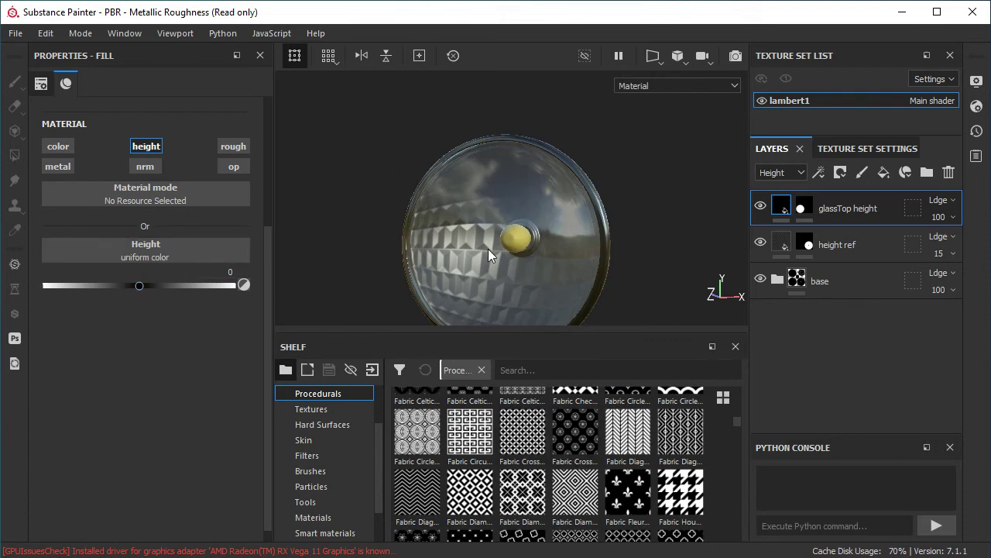
Step: Apply the Stripes procedural to the glassTop height layer's Height channel
{"action": "left_click_drag", "start_coordinate": [488, 249], "coordinate": [496, 227], "text": "alt"}
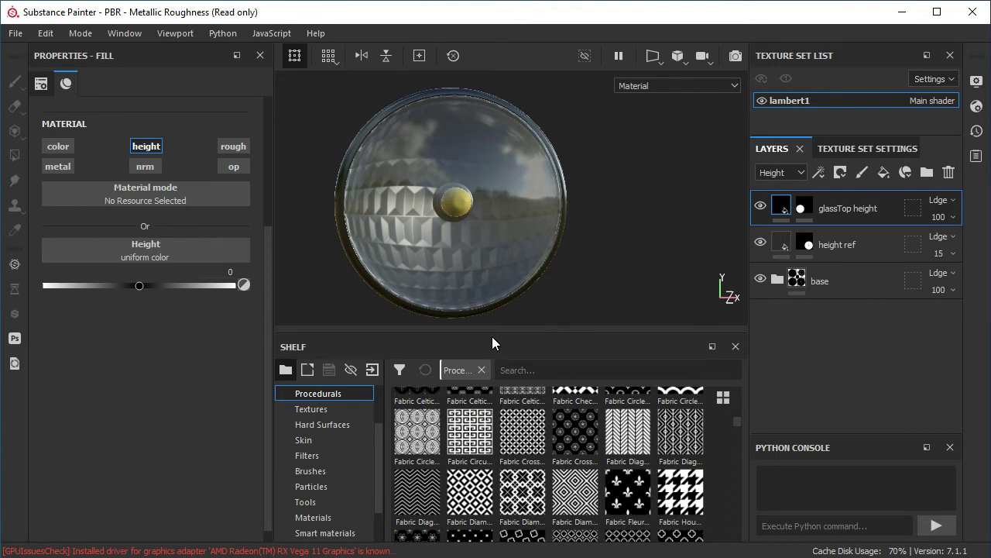
{"action": "mouse_move", "coordinate": [450, 159]}
{"action": "left_mouse_down", "text": "alt"}
{"action": "mouse_move", "coordinate": [508, 210]}
{"action": "mouse_move", "coordinate": [419, 207]}
{"action": "mouse_move", "coordinate": [518, 237]}
{"action": "left_mouse_up", "text": "alt"}
{"action": "mouse_move", "coordinate": [552, 180]}
{"action": "left_mouse_down", "text": "alt"}
{"action": "mouse_move", "coordinate": [587, 239]}
{"action": "mouse_move", "coordinate": [597, 188]}
{"action": "mouse_move", "coordinate": [572, 183]}
{"action": "mouse_move", "coordinate": [517, 124]}
{"action": "left_mouse_up", "text": "alt"}
{"action": "mouse_move", "coordinate": [536, 233]}
{"action": "left_mouse_down", "text": "alt"}
{"action": "mouse_move", "coordinate": [584, 186]}
{"action": "mouse_move", "coordinate": [568, 193]}
{"action": "mouse_move", "coordinate": [518, 157]}
{"action": "mouse_move", "coordinate": [455, 190]}
{"action": "mouse_move", "coordinate": [481, 235]}
{"action": "left_mouse_up", "text": "alt"}
{"action": "scroll", "coordinate": [602, 492], "scroll_direction": "down", "scroll_amount": 5}
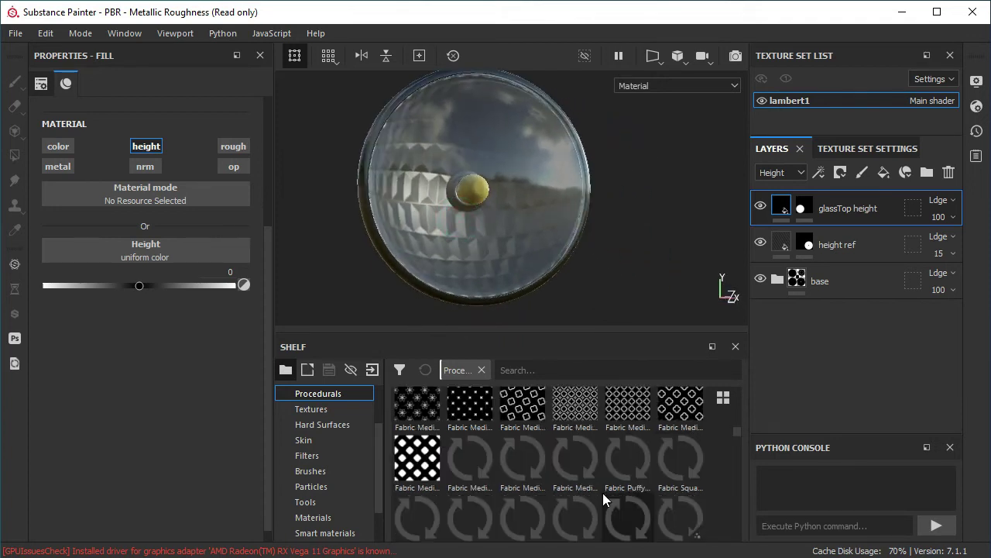
{"action": "scroll", "coordinate": [603, 492], "scroll_direction": "down", "scroll_amount": 2}
{"action": "scroll", "coordinate": [601, 487], "scroll_direction": "down", "scroll_amount": 2}
{"action": "scroll", "coordinate": [594, 479], "scroll_direction": "down", "scroll_amount": 2}
{"action": "scroll", "coordinate": [594, 480], "scroll_direction": "down", "scroll_amount": 1}
{"action": "scroll", "coordinate": [594, 479], "scroll_direction": "down", "scroll_amount": 2}
{"action": "scroll", "coordinate": [594, 479], "scroll_direction": "down", "scroll_amount": 2}
{"action": "scroll", "coordinate": [594, 479], "scroll_direction": "down", "scroll_amount": 3}
{"action": "scroll", "coordinate": [594, 479], "scroll_direction": "down", "scroll_amount": 3}
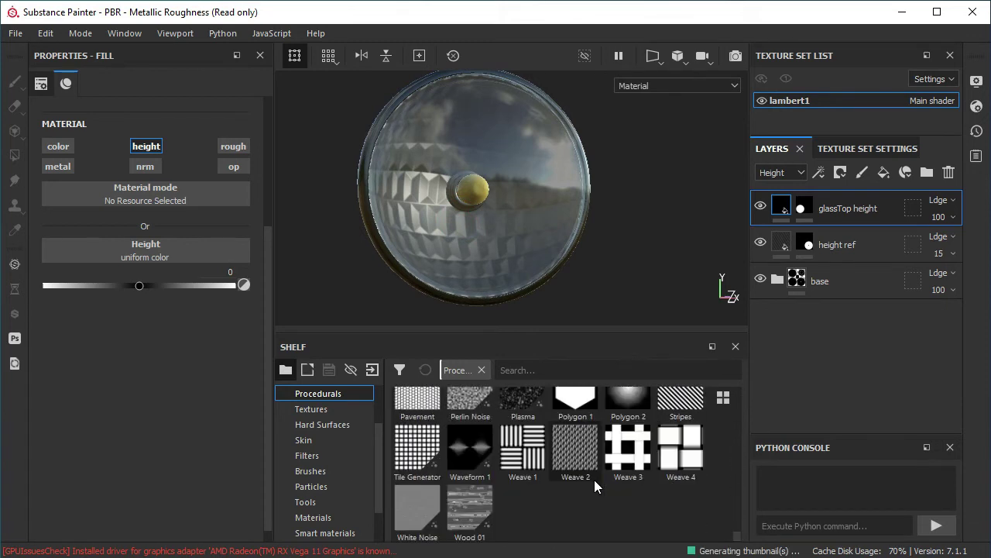
{"action": "left_click_drag", "start_coordinate": [737, 533], "coordinate": [735, 517]}
{"action": "scroll", "coordinate": [736, 517], "scroll_direction": "down", "scroll_amount": 1}
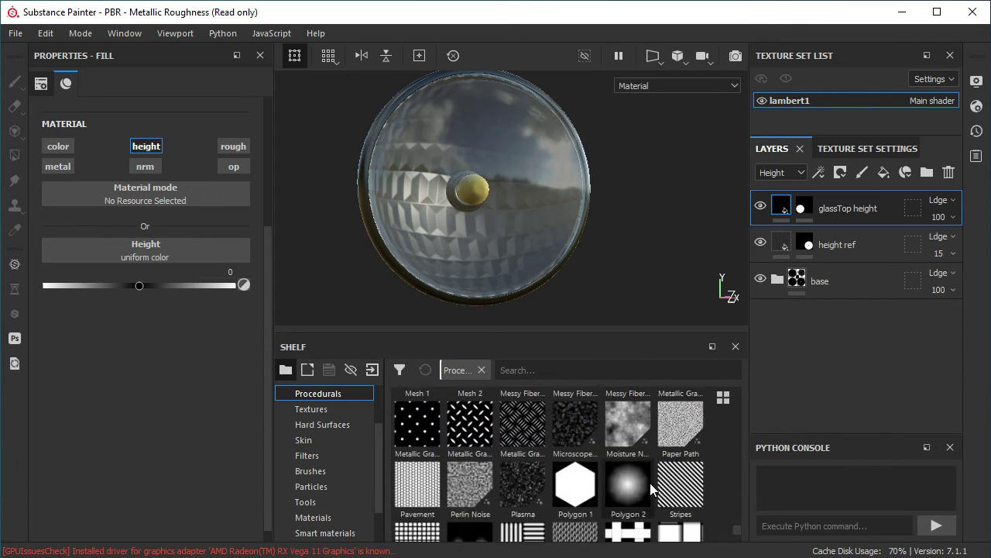
{"action": "left_click_drag", "start_coordinate": [679, 496], "coordinate": [182, 255]}
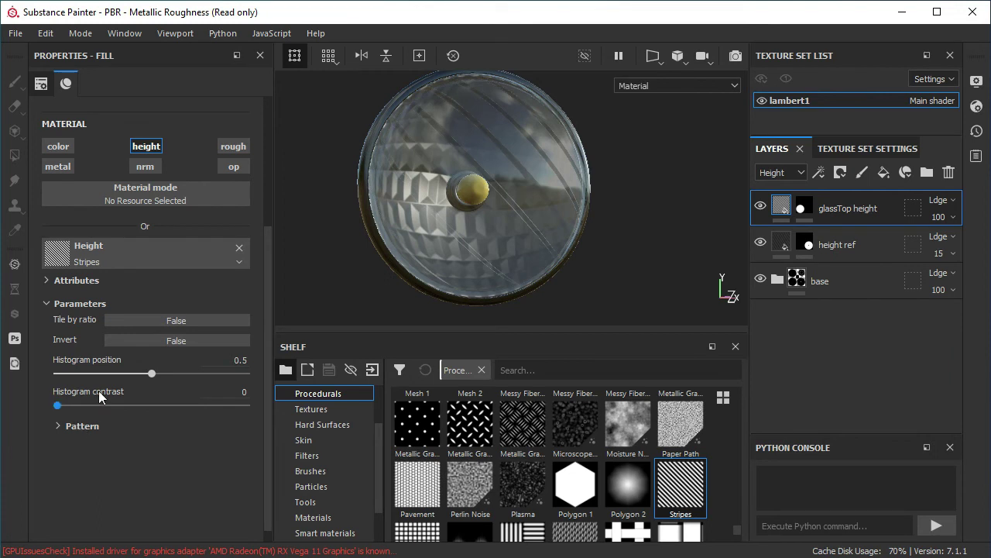
Step: Set the stripe pattern to 50 stripes
{"action": "left_click", "coordinate": [63, 431]}
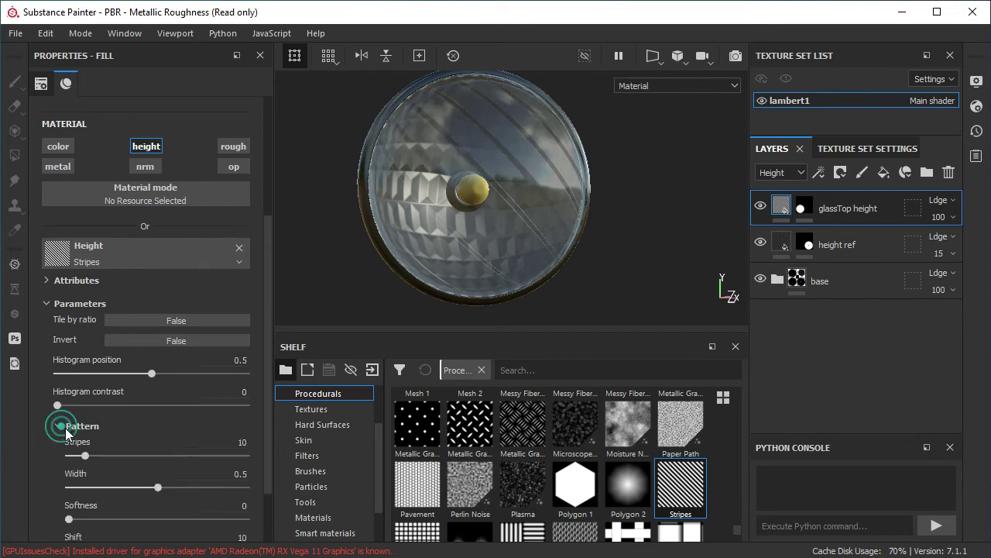
{"action": "scroll", "coordinate": [121, 431], "scroll_direction": "down", "scroll_amount": 1}
{"action": "left_click_drag", "start_coordinate": [85, 409], "coordinate": [121, 414]}
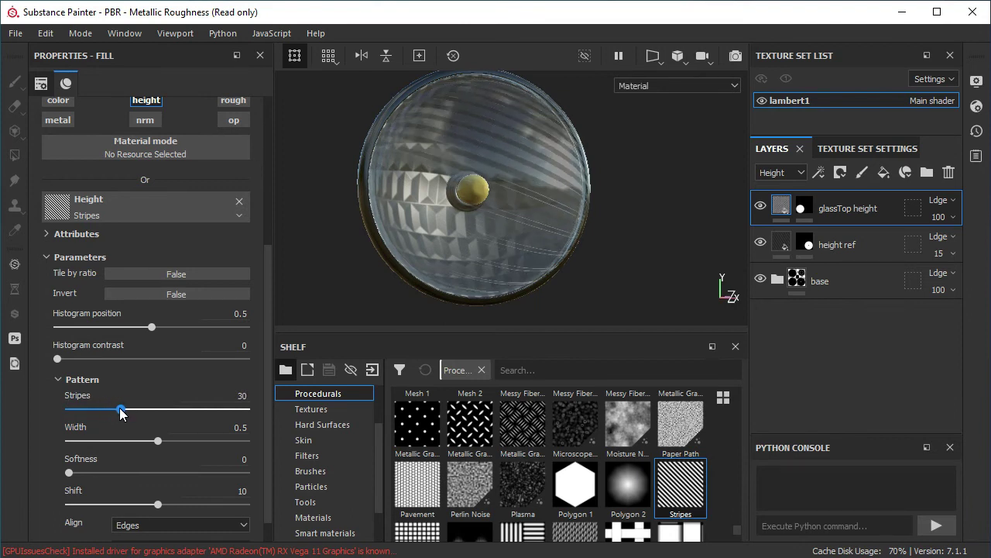
{"action": "left_click", "coordinate": [238, 395]}
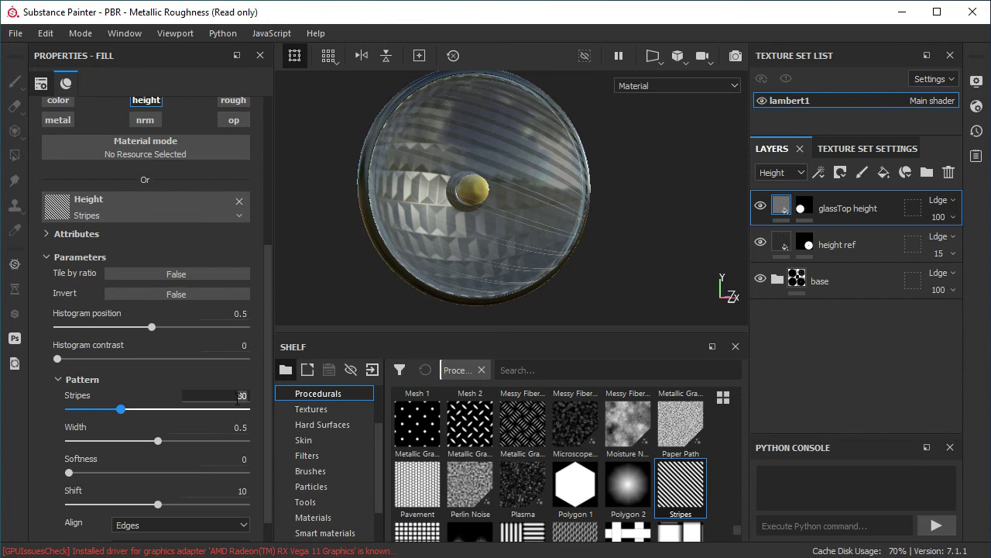
{"action": "type", "text": "50"}
{"action": "key", "text": "Return"}
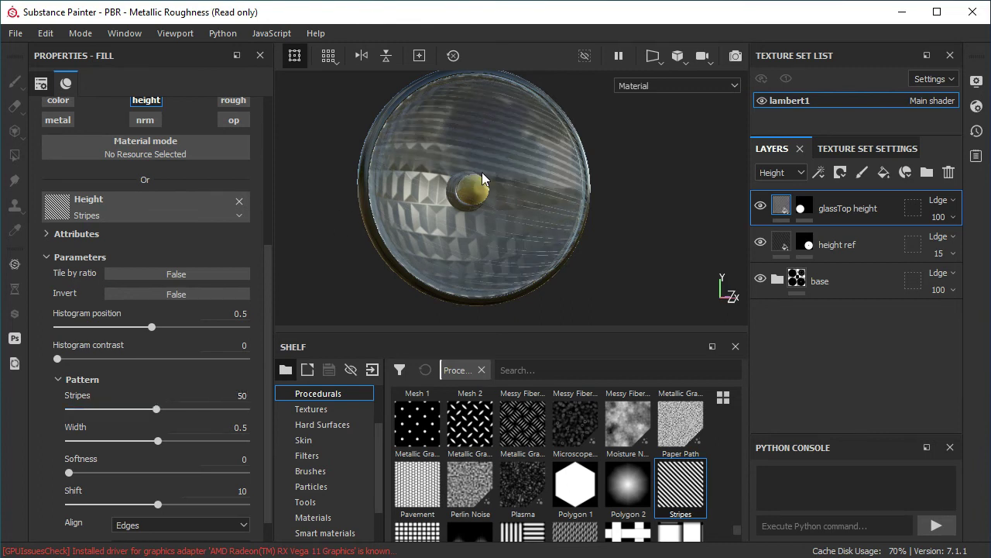
Step: Rotate the stripe texture with a UV Rotation of 9.14
{"action": "mouse_move", "coordinate": [588, 195]}
{"action": "left_mouse_down", "text": "alt"}
{"action": "mouse_move", "coordinate": [448, 207]}
{"action": "mouse_move", "coordinate": [485, 235]}
{"action": "left_mouse_up", "text": "alt"}
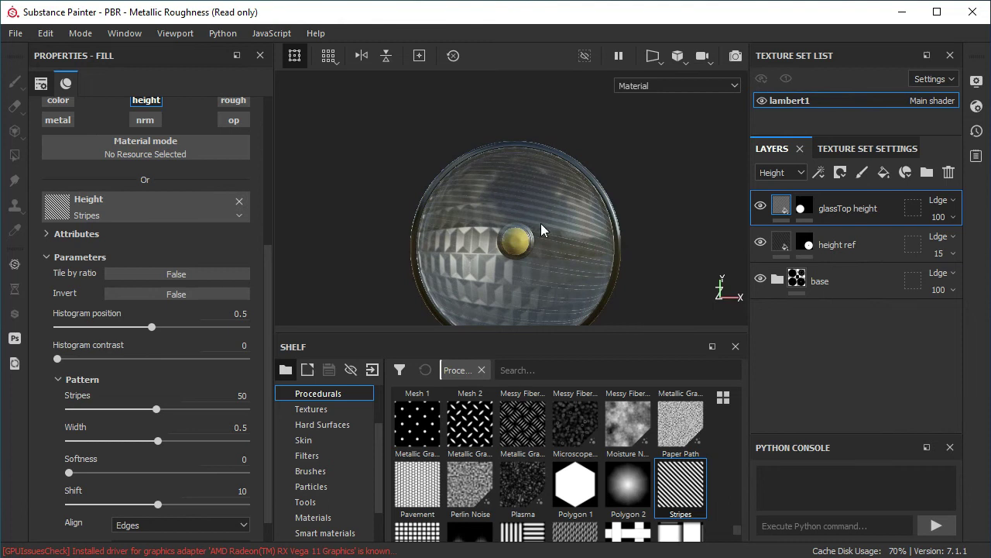
{"action": "scroll", "coordinate": [149, 137], "scroll_direction": "up", "scroll_amount": 3}
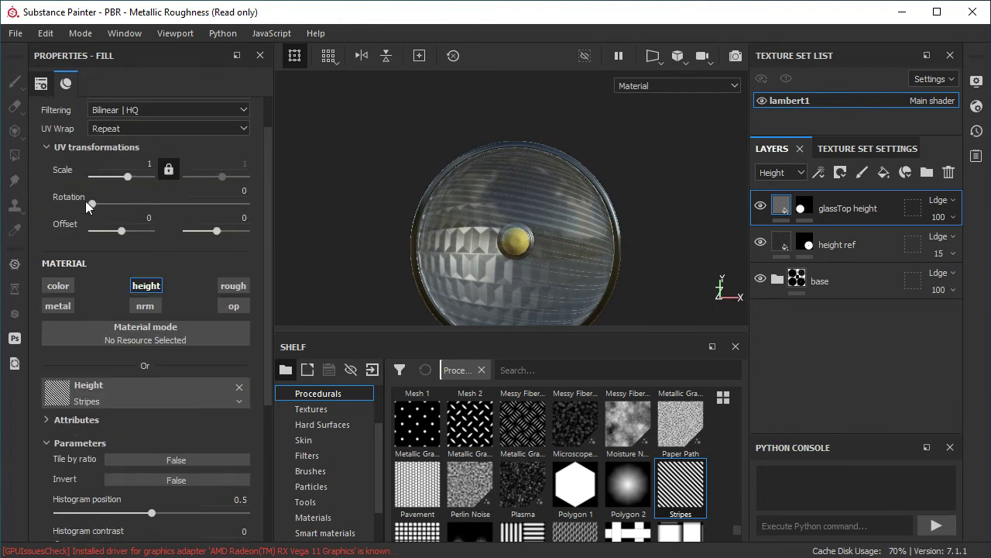
{"action": "left_click_drag", "start_coordinate": [91, 204], "coordinate": [95, 204]}
{"action": "scroll", "coordinate": [455, 194], "scroll_direction": "up", "scroll_amount": 2}
{"action": "mouse_move", "coordinate": [456, 193]}
{"action": "left_mouse_down", "text": "alt"}
{"action": "mouse_move", "coordinate": [522, 203]}
{"action": "mouse_move", "coordinate": [529, 194]}
{"action": "left_mouse_up", "text": "alt"}
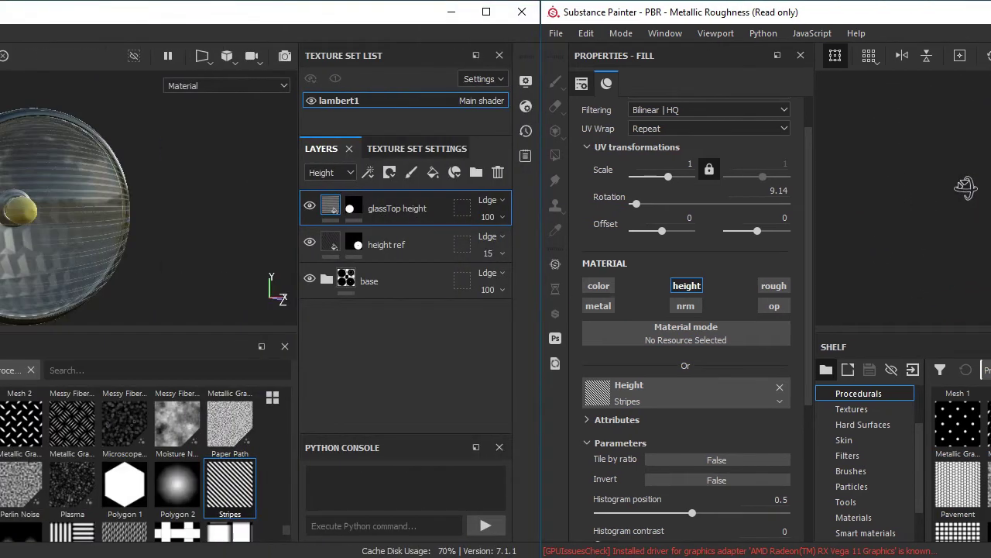
Step: Select the glassTop height layer and duplicate it with Ctrl+D
{"action": "mouse_move", "coordinate": [476, 230]}
{"action": "left_mouse_down", "text": "alt"}
{"action": "mouse_move", "coordinate": [458, 220]}
{"action": "mouse_move", "coordinate": [550, 204]}
{"action": "mouse_move", "coordinate": [568, 212]}
{"action": "mouse_move", "coordinate": [447, 216]}
{"action": "mouse_move", "coordinate": [521, 203]}
{"action": "left_mouse_up", "text": "alt"}
{"action": "left_click", "coordinate": [802, 208]}
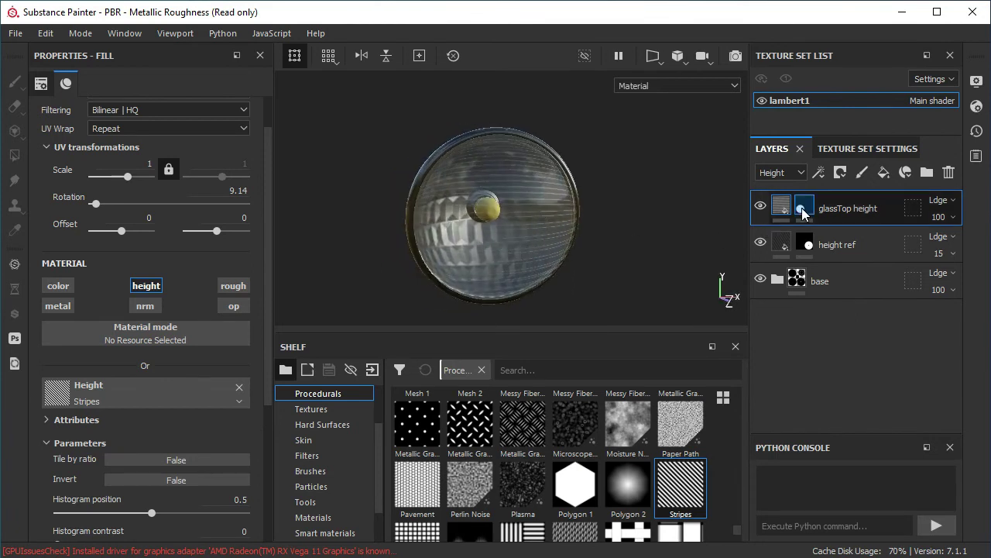
{"action": "right_click", "coordinate": [806, 211]}
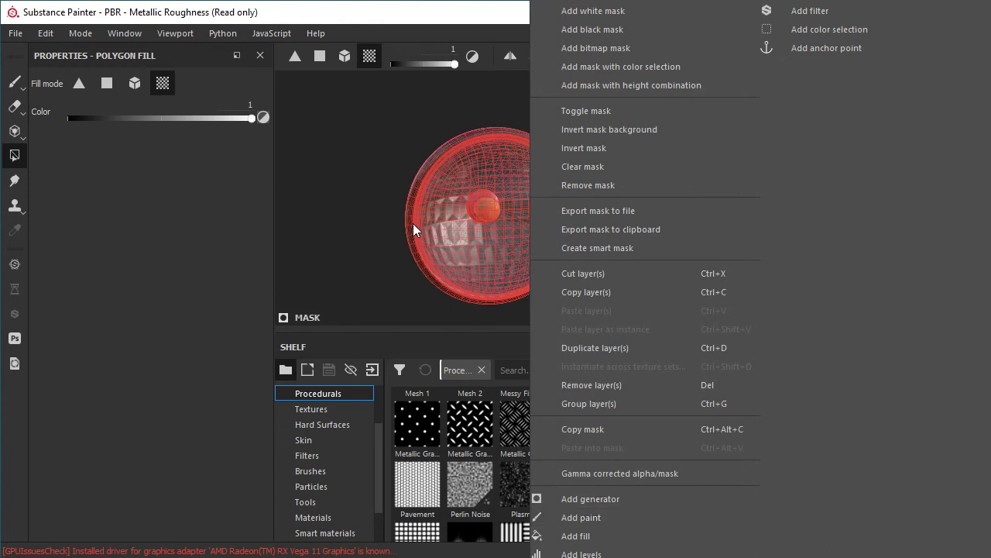
{"action": "left_click", "coordinate": [351, 179]}
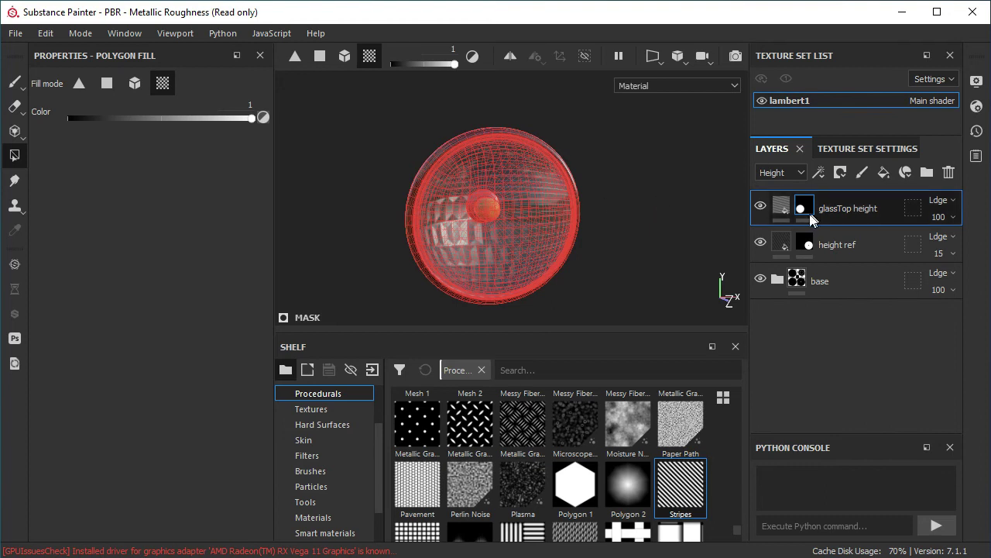
{"action": "left_click", "coordinate": [782, 206]}
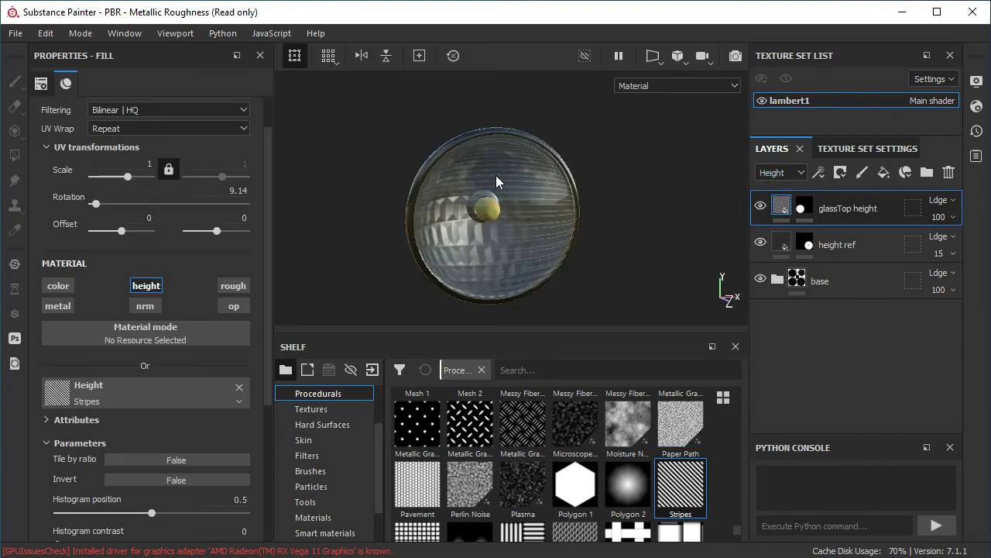
{"action": "double_click", "coordinate": [843, 209]}
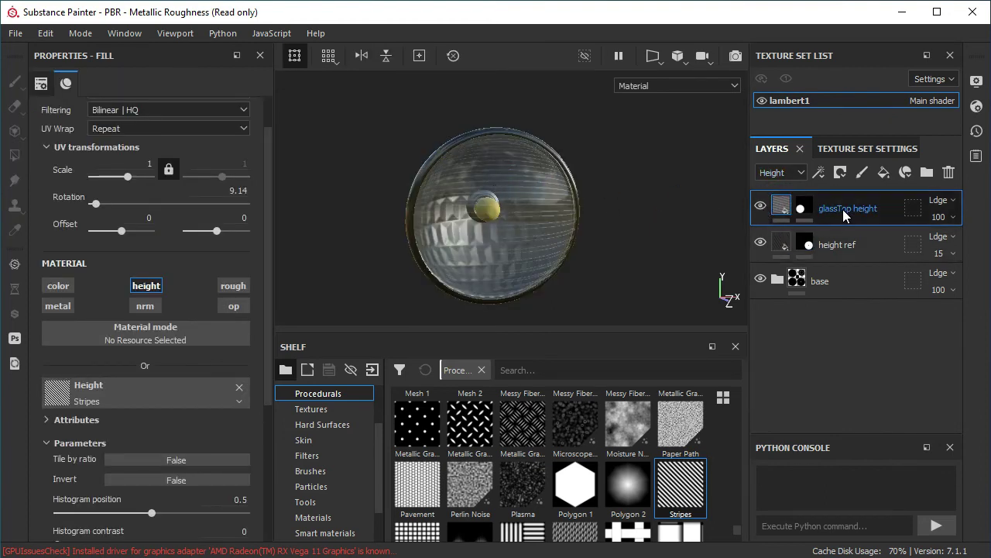
{"action": "left_click", "coordinate": [855, 204]}
{"action": "key", "text": "ctrl+d"}
{"action": "left_click_drag", "start_coordinate": [873, 208], "coordinate": [953, 211]}
Step: Rename the copy 'glassTop height 2' and search the resource shelf for 'text'
{"action": "type", "text": "2"}
{"action": "key", "text": "Return"}
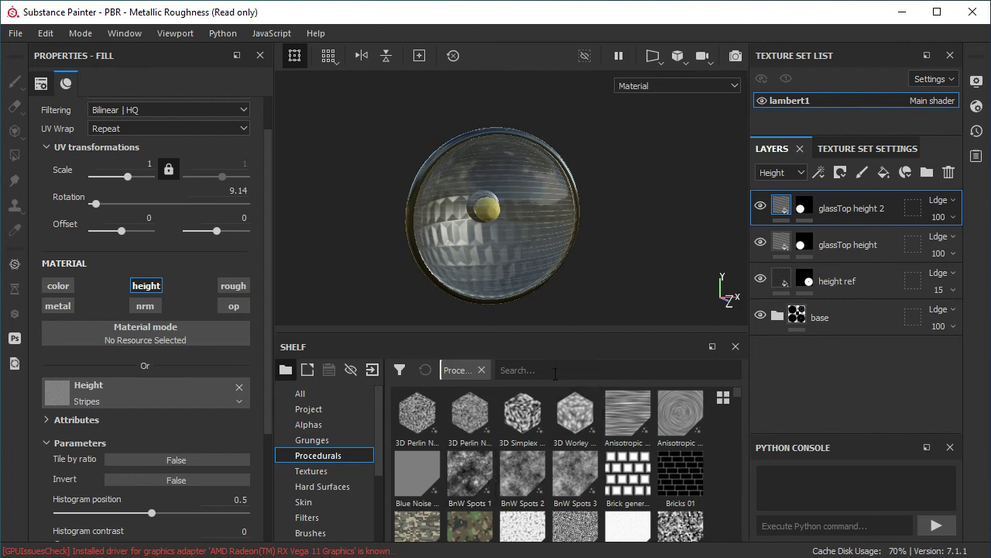
{"action": "left_click", "coordinate": [320, 395]}
{"action": "left_click", "coordinate": [465, 371]}
{"action": "type", "text": "te"}
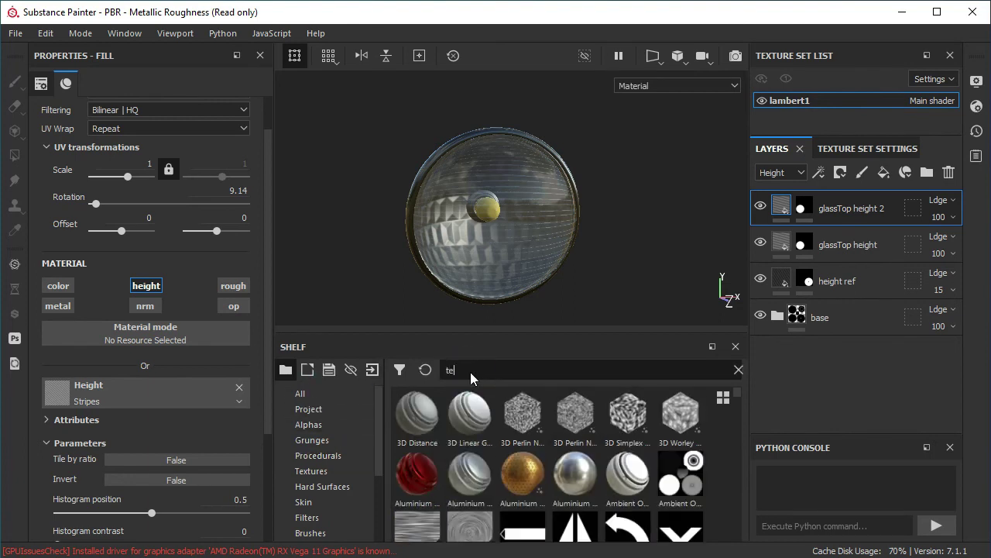
{"action": "type", "text": "xt"}
{"action": "scroll", "coordinate": [520, 484], "scroll_direction": "down", "scroll_amount": 2}
{"action": "scroll", "coordinate": [523, 485], "scroll_direction": "down", "scroll_amount": 5}
{"action": "scroll", "coordinate": [523, 486], "scroll_direction": "down", "scroll_amount": 3}
{"action": "scroll", "coordinate": [523, 486], "scroll_direction": "down", "scroll_amount": 3}
{"action": "scroll", "coordinate": [522, 485], "scroll_direction": "down", "scroll_amount": 3}
{"action": "scroll", "coordinate": [520, 487], "scroll_direction": "down", "scroll_amount": 3}
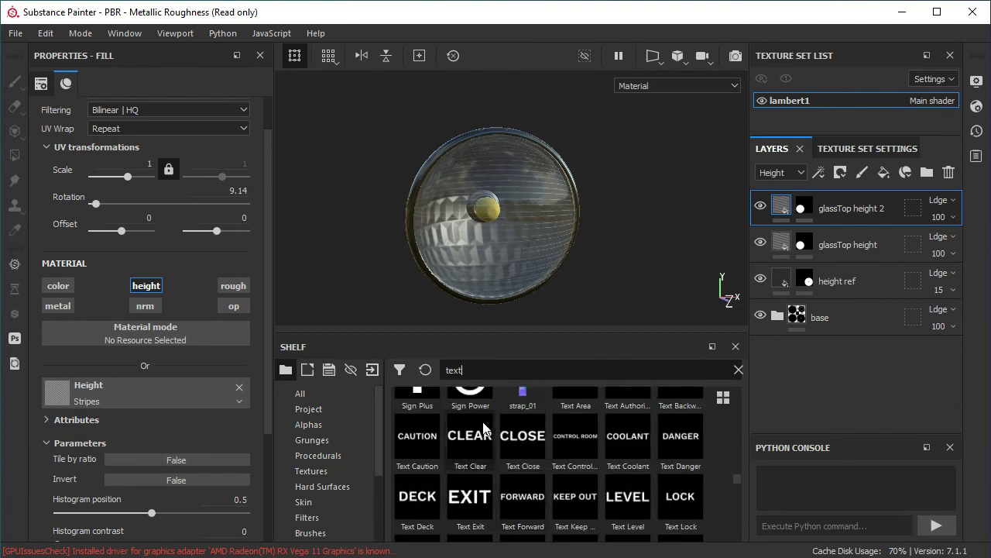
{"action": "scroll", "coordinate": [527, 484], "scroll_direction": "up", "scroll_amount": 3}
{"action": "scroll", "coordinate": [529, 480], "scroll_direction": "down", "scroll_amount": 3}
{"action": "scroll", "coordinate": [529, 480], "scroll_direction": "up", "scroll_amount": 3}
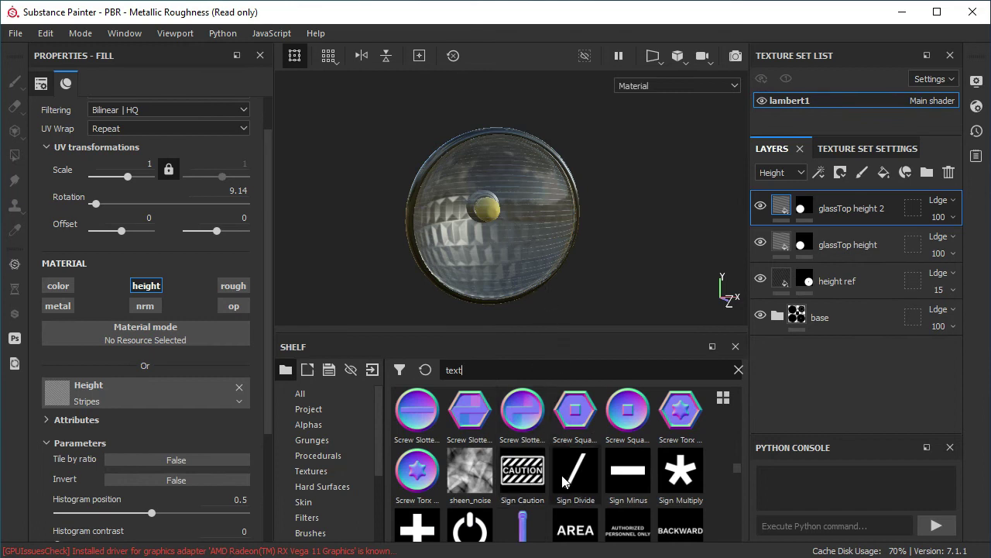
Step: Use Text Area as the copy's height and hide the original striped layer
{"action": "left_click_drag", "start_coordinate": [585, 535], "coordinate": [132, 393]}
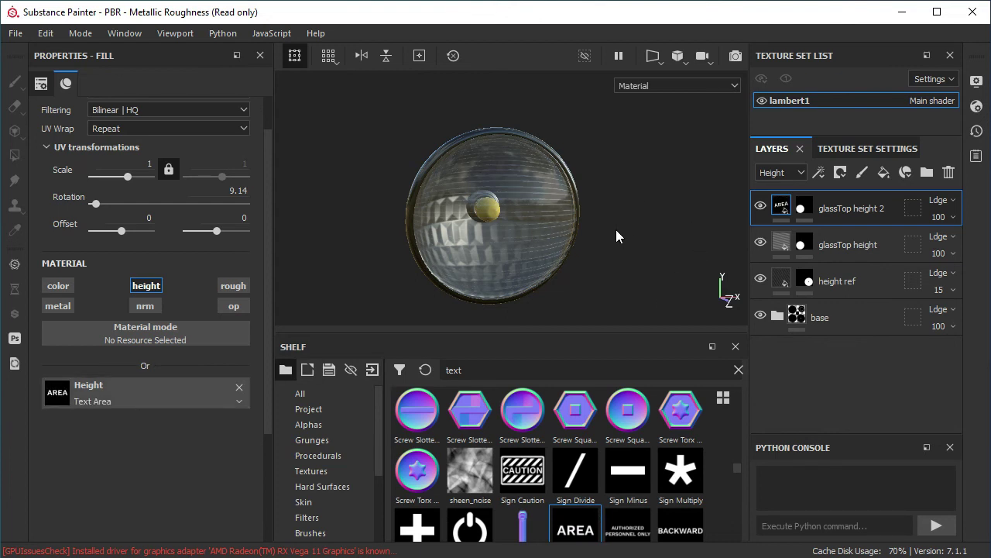
{"action": "left_click", "coordinate": [761, 241]}
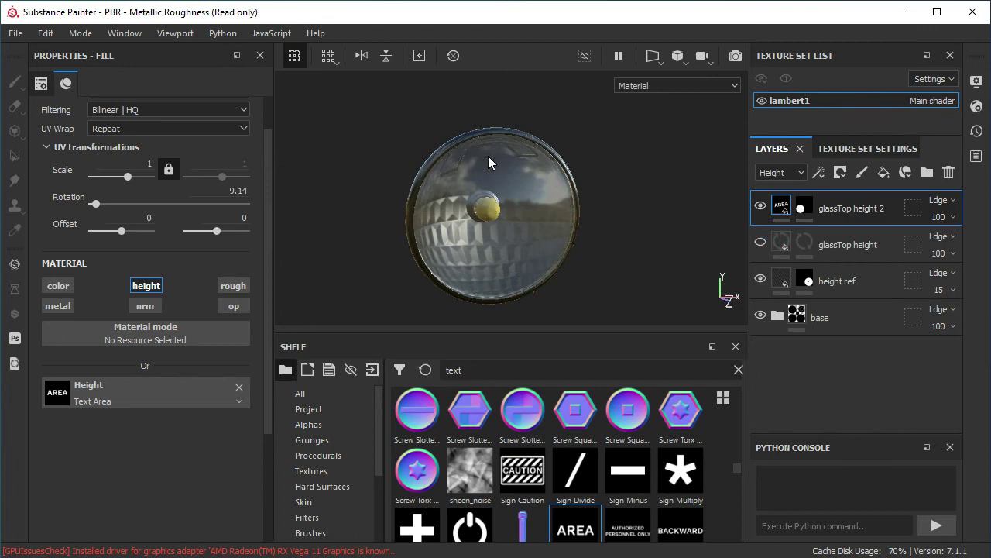
{"action": "middle_click_drag", "start_coordinate": [537, 179], "coordinate": [551, 215], "text": "alt"}
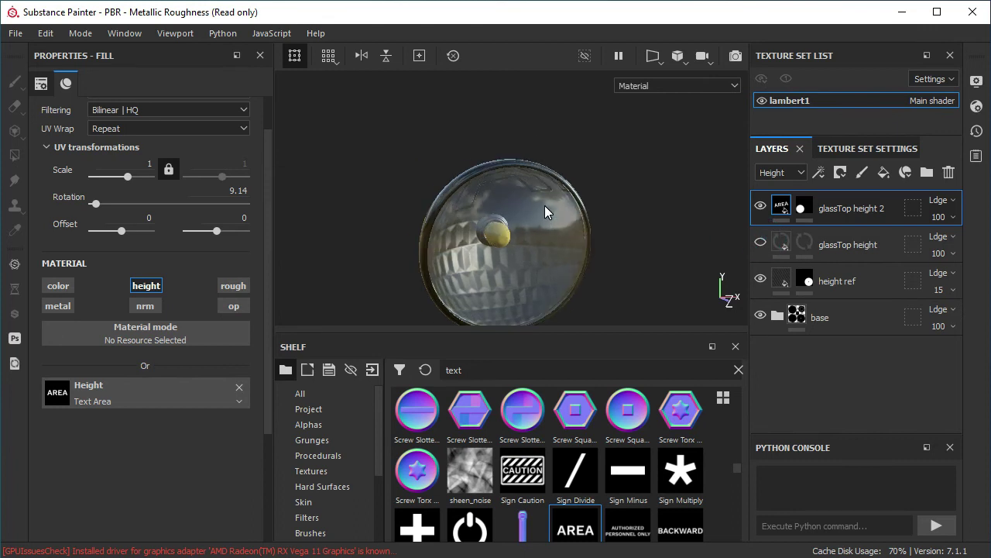
{"action": "mouse_move", "coordinate": [545, 205]}
{"action": "left_mouse_down", "text": "alt"}
{"action": "mouse_move", "coordinate": [524, 151]}
{"action": "mouse_move", "coordinate": [576, 155]}
{"action": "mouse_move", "coordinate": [535, 162]}
{"action": "mouse_move", "coordinate": [506, 204]}
{"action": "mouse_move", "coordinate": [489, 207]}
{"action": "left_mouse_up", "text": "alt"}
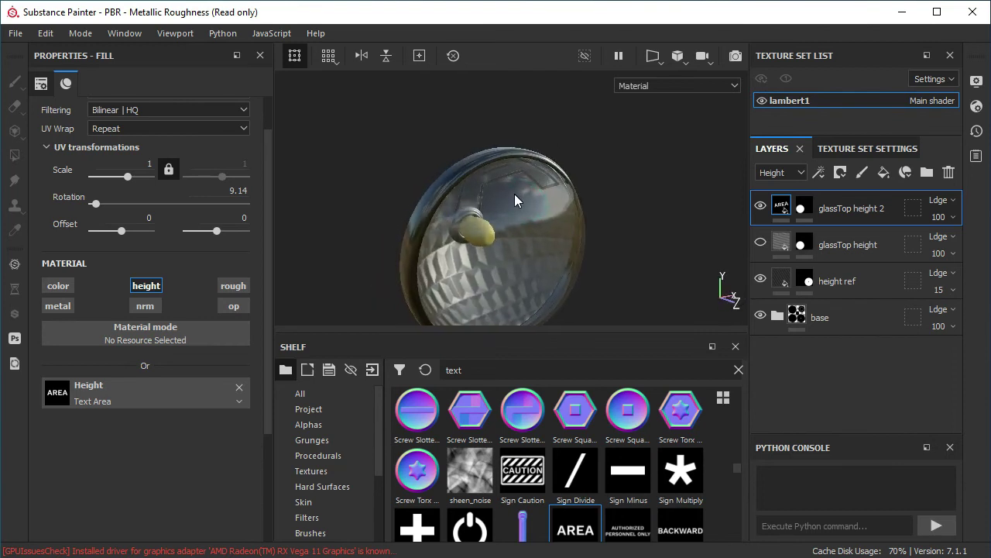
{"action": "key", "text": "F2"}
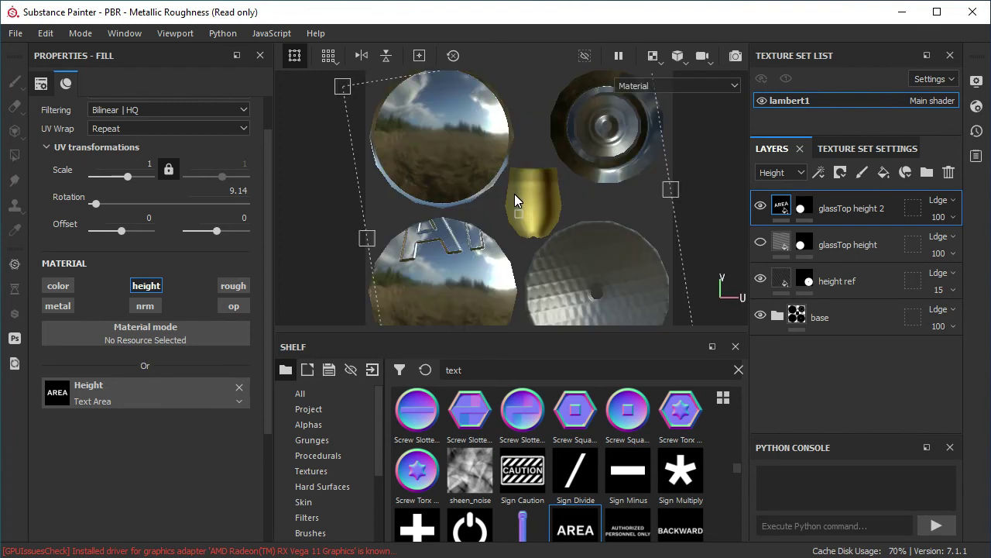
Step: Set the AREA text rotation to 0 and move and enlarge it onto the lens
{"action": "scroll", "coordinate": [514, 200], "scroll_direction": "down", "scroll_amount": 2}
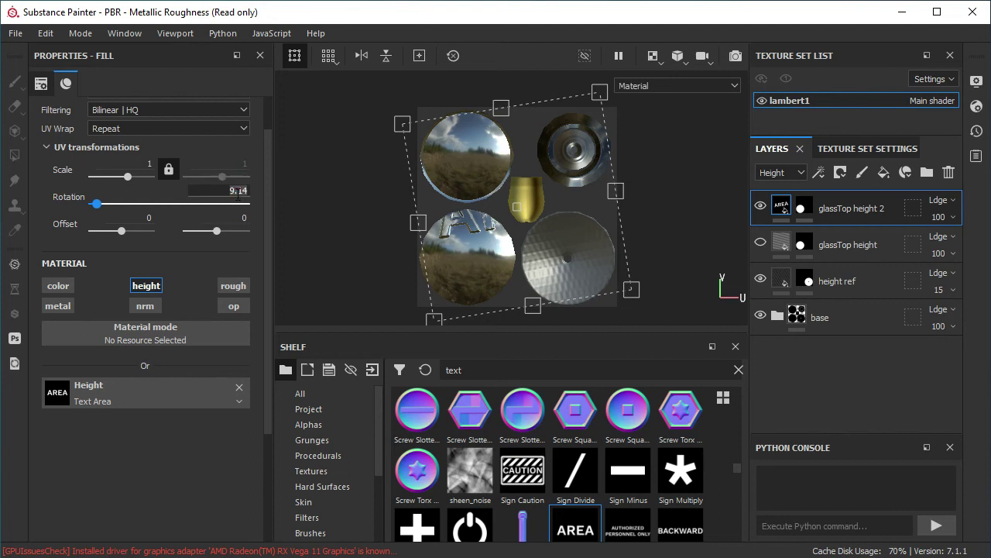
{"action": "type", "text": "0"}
{"action": "key", "text": "Return"}
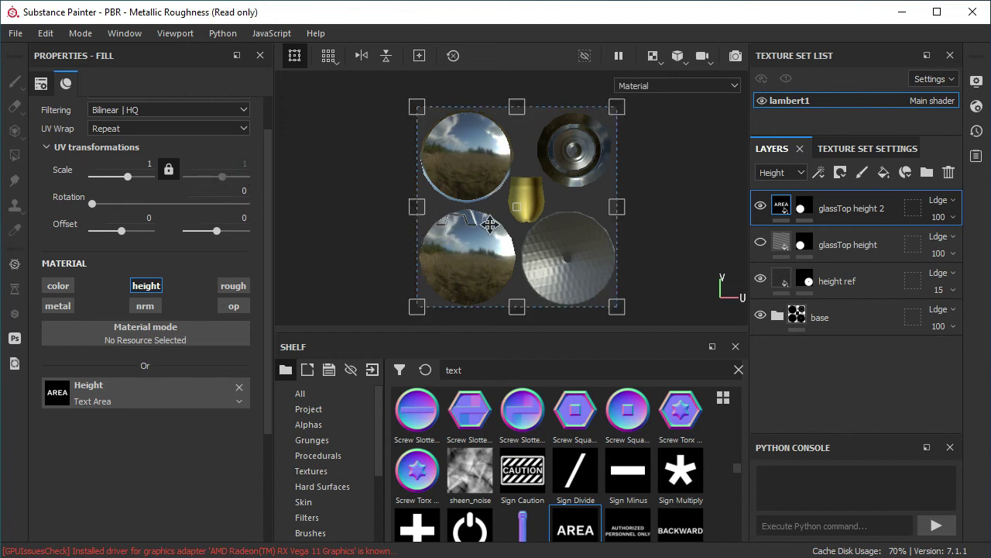
{"action": "left_click_drag", "start_coordinate": [491, 226], "coordinate": [482, 252]}
{"action": "mouse_move", "coordinate": [608, 127]}
{"action": "left_mouse_down"}
{"action": "mouse_move", "coordinate": [583, 164]}
{"action": "mouse_move", "coordinate": [501, 204]}
{"action": "left_mouse_up"}
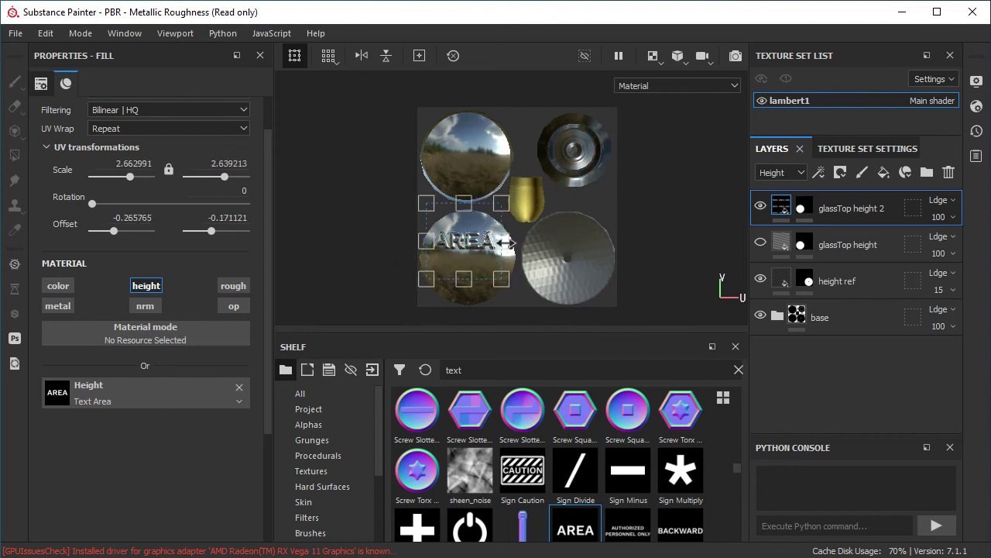
Step: Set UV Wrap to None so a single AREA sits on the lens in 3D
{"action": "left_click", "coordinate": [130, 130]}
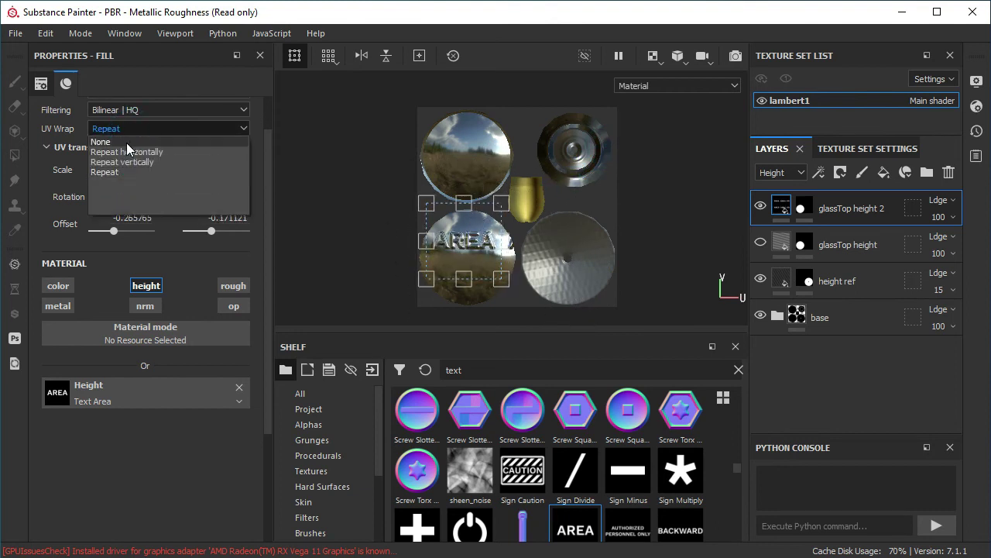
{"action": "left_click", "coordinate": [126, 144]}
{"action": "left_click_drag", "start_coordinate": [464, 237], "coordinate": [467, 232]}
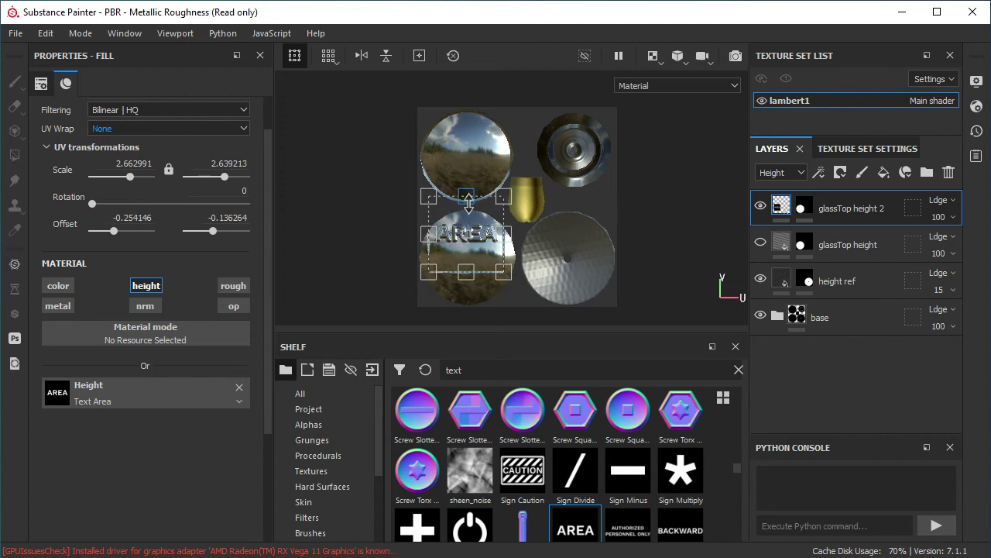
{"action": "key", "text": "F2"}
{"action": "mouse_move", "coordinate": [602, 177]}
{"action": "left_mouse_down", "text": "alt"}
{"action": "mouse_move", "coordinate": [570, 219]}
{"action": "mouse_move", "coordinate": [543, 203]}
{"action": "left_mouse_up", "text": "alt"}
Step: Swap the glassTop height 2 height stamp to Sign Power, briefly trying Text Level, and check the lens
{"action": "scroll", "coordinate": [571, 488], "scroll_direction": "down", "scroll_amount": 3}
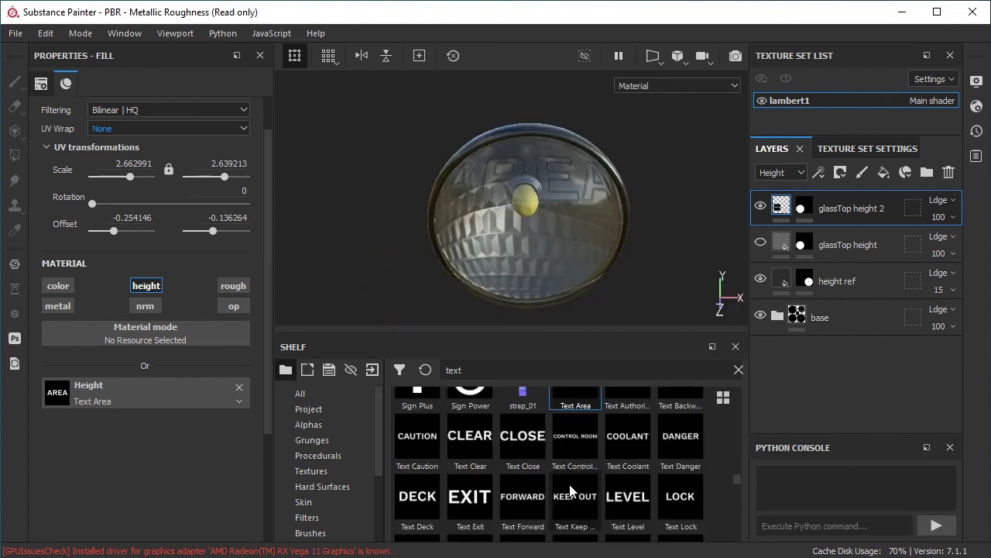
{"action": "left_click_drag", "start_coordinate": [628, 495], "coordinate": [149, 390]}
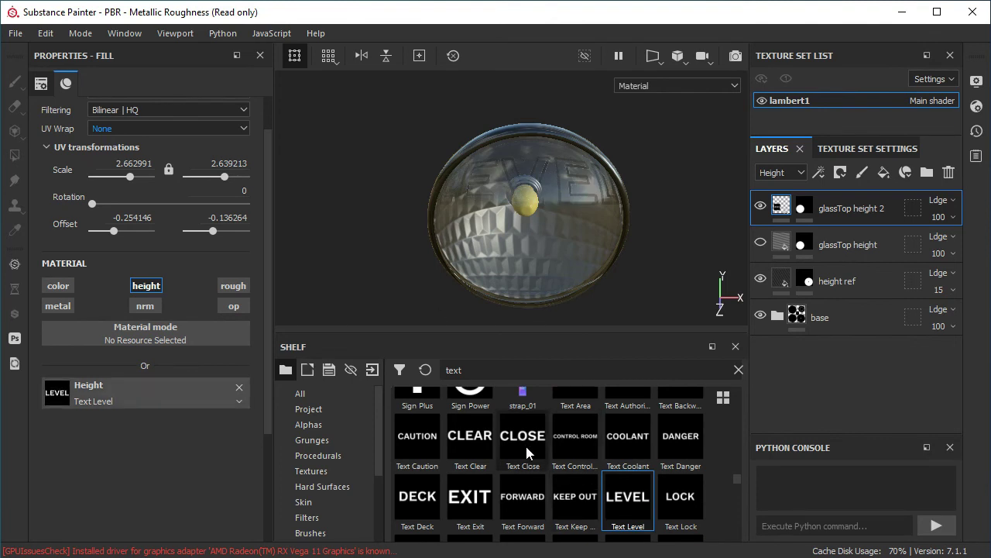
{"action": "scroll", "coordinate": [531, 457], "scroll_direction": "up", "scroll_amount": 3}
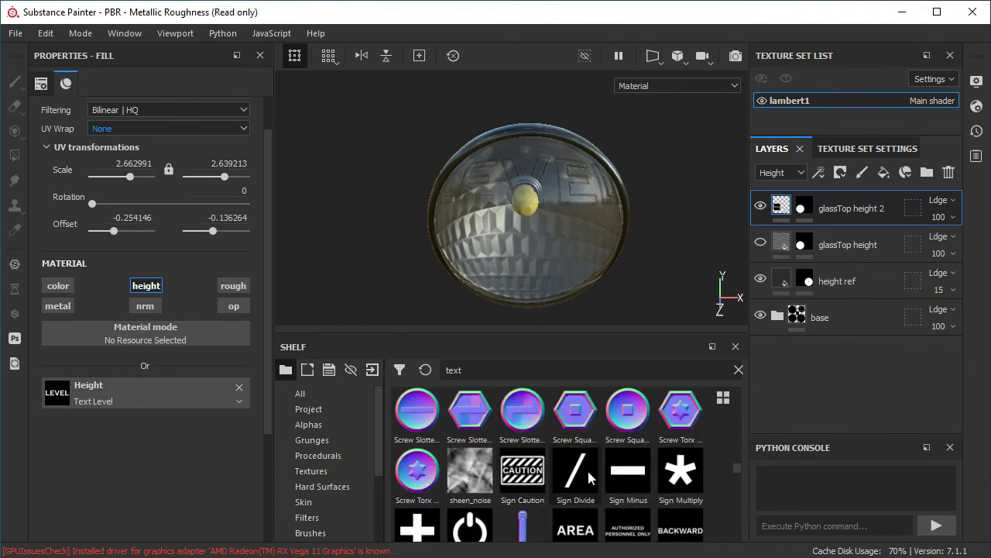
{"action": "mouse_move", "coordinate": [470, 529]}
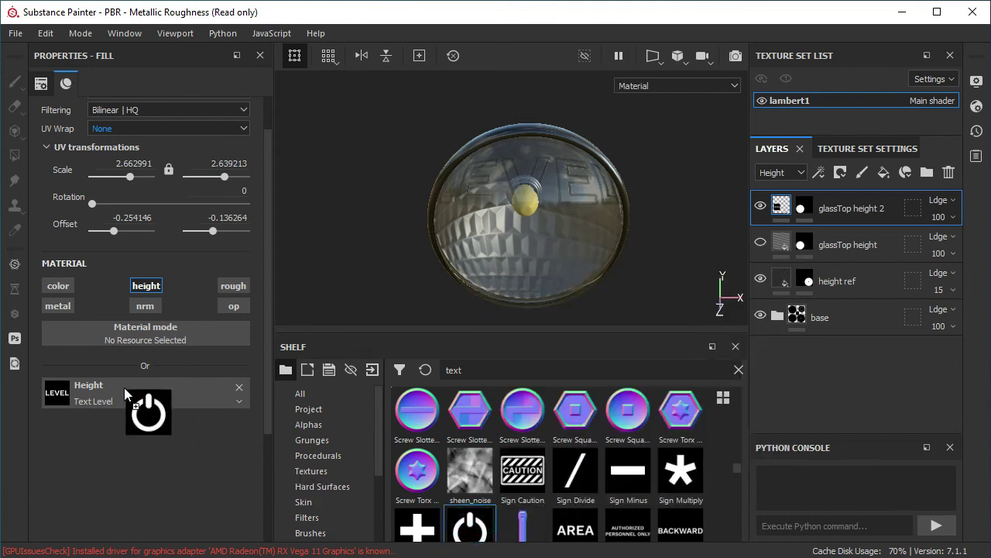
{"action": "left_click_drag", "start_coordinate": [479, 534], "coordinate": [124, 393]}
{"action": "mouse_move", "coordinate": [625, 251]}
{"action": "left_mouse_down", "text": "alt"}
{"action": "mouse_move", "coordinate": [518, 209]}
{"action": "mouse_move", "coordinate": [537, 336]}
{"action": "left_mouse_up", "text": "alt"}
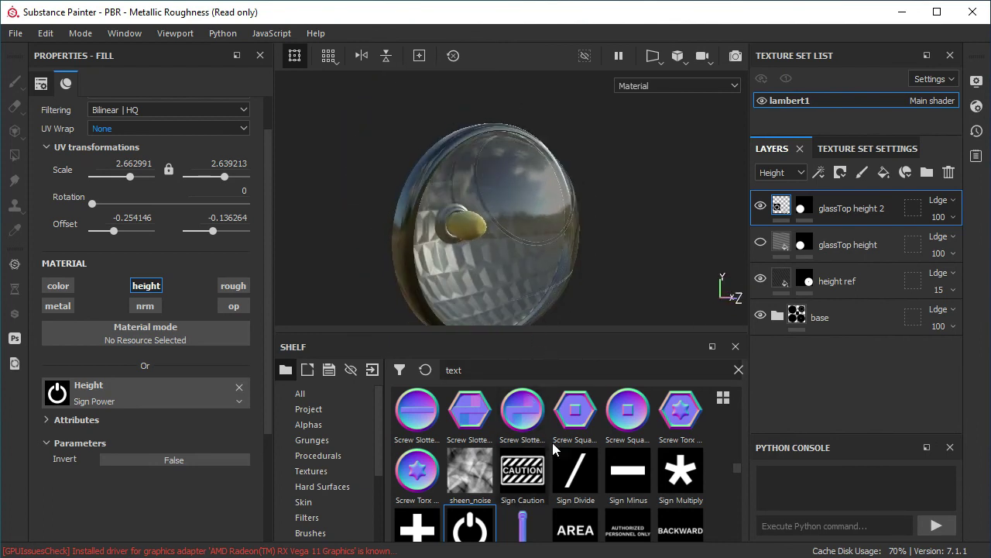
{"action": "scroll", "coordinate": [543, 207], "scroll_direction": "down", "scroll_amount": 2}
{"action": "mouse_move", "coordinate": [532, 231]}
{"action": "left_mouse_down", "text": "alt"}
{"action": "mouse_move", "coordinate": [488, 215]}
{"action": "mouse_move", "coordinate": [502, 176]}
{"action": "left_mouse_up", "text": "alt"}
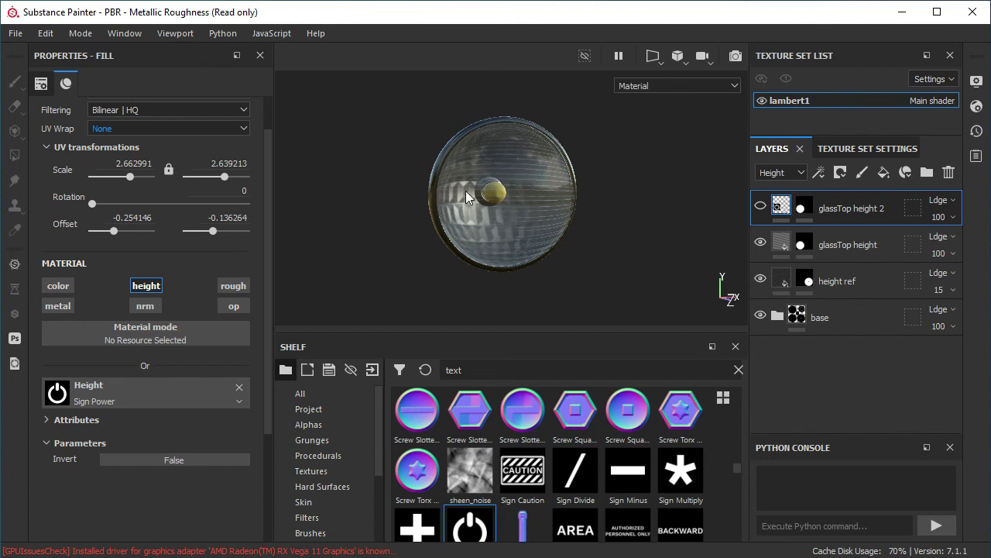
Step: Put the Tile Generator procedural into the height ref layer's Height slot
{"action": "left_click", "coordinate": [842, 244]}
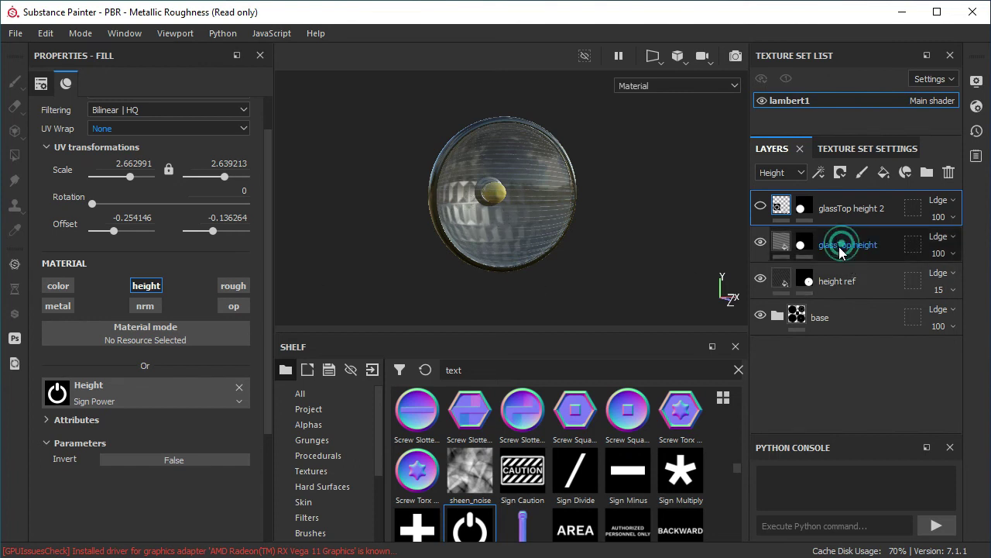
{"action": "left_click", "coordinate": [842, 286]}
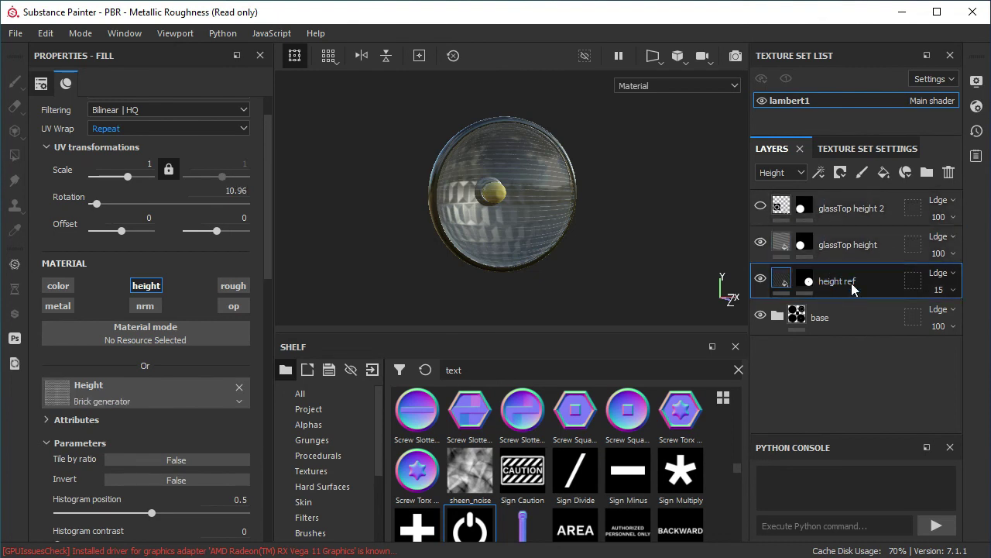
{"action": "left_click", "coordinate": [329, 455]}
{"action": "scroll", "coordinate": [542, 472], "scroll_direction": "down", "scroll_amount": 5}
{"action": "scroll", "coordinate": [550, 474], "scroll_direction": "down", "scroll_amount": 3}
{"action": "scroll", "coordinate": [551, 468], "scroll_direction": "down", "scroll_amount": 3}
{"action": "scroll", "coordinate": [553, 463], "scroll_direction": "down", "scroll_amount": 2}
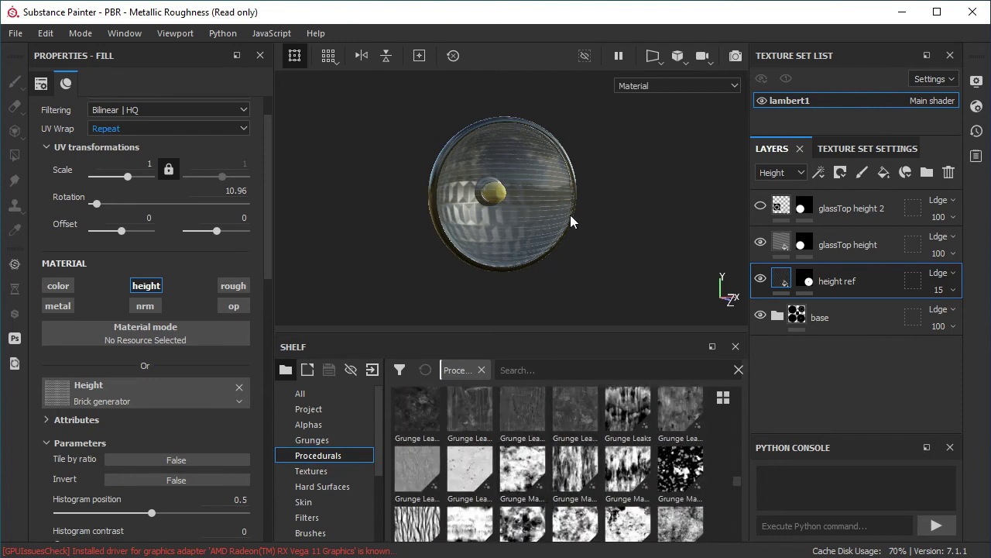
{"action": "scroll", "coordinate": [481, 449], "scroll_direction": "down", "scroll_amount": 3}
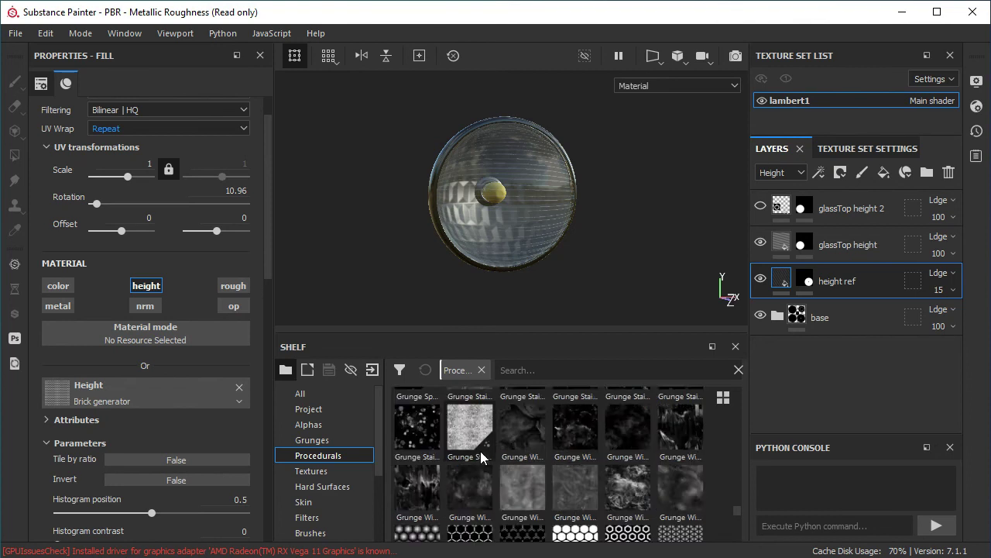
{"action": "scroll", "coordinate": [482, 455], "scroll_direction": "down", "scroll_amount": 3}
{"action": "scroll", "coordinate": [482, 457], "scroll_direction": "down", "scroll_amount": 5}
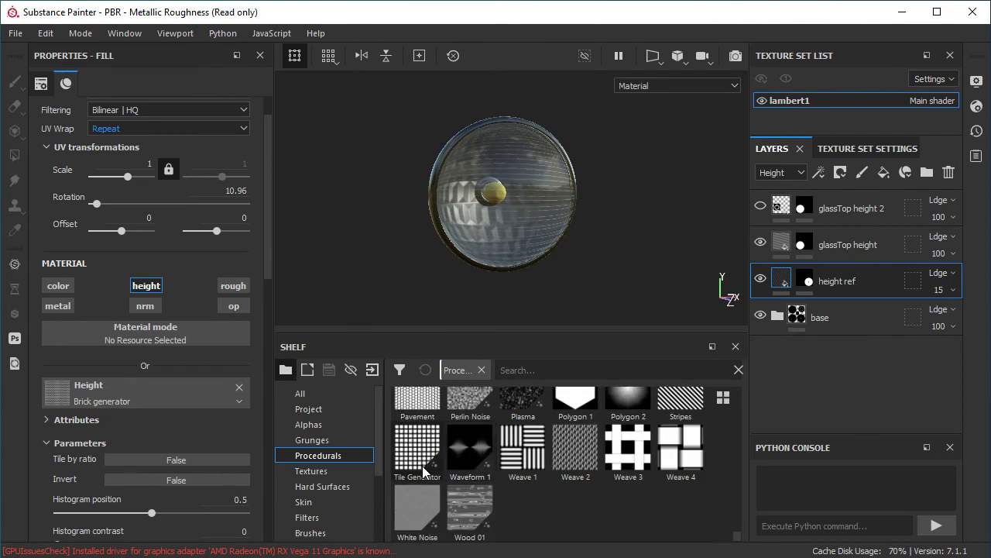
{"action": "mouse_move", "coordinate": [417, 454]}
{"action": "left_mouse_down"}
{"action": "mouse_move", "coordinate": [150, 405]}
{"action": "mouse_move", "coordinate": [167, 397]}
{"action": "left_mouse_up"}
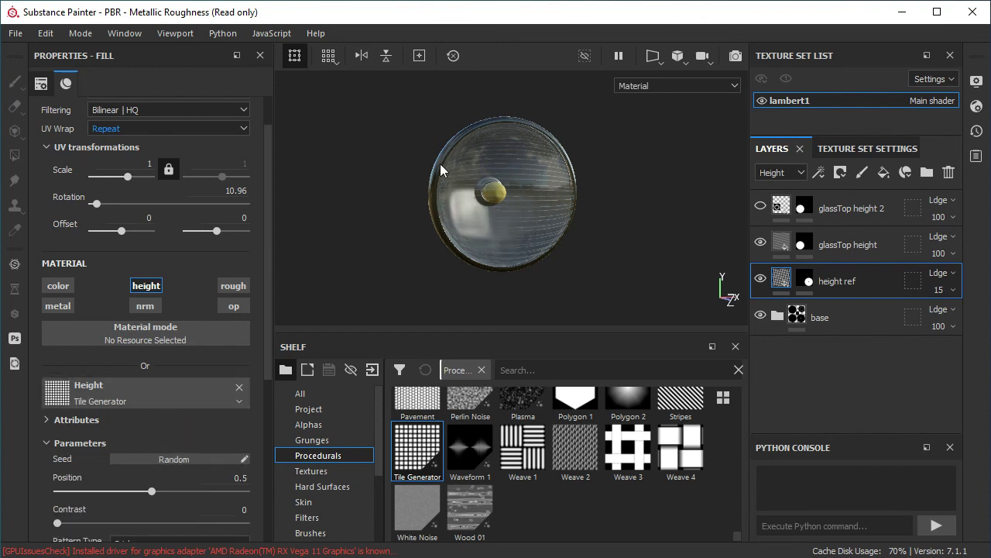
Step: Raise the Tile Generator pattern's tiling to 9 for a denser reflector grid
{"action": "scroll", "coordinate": [122, 454], "scroll_direction": "down", "scroll_amount": 5}
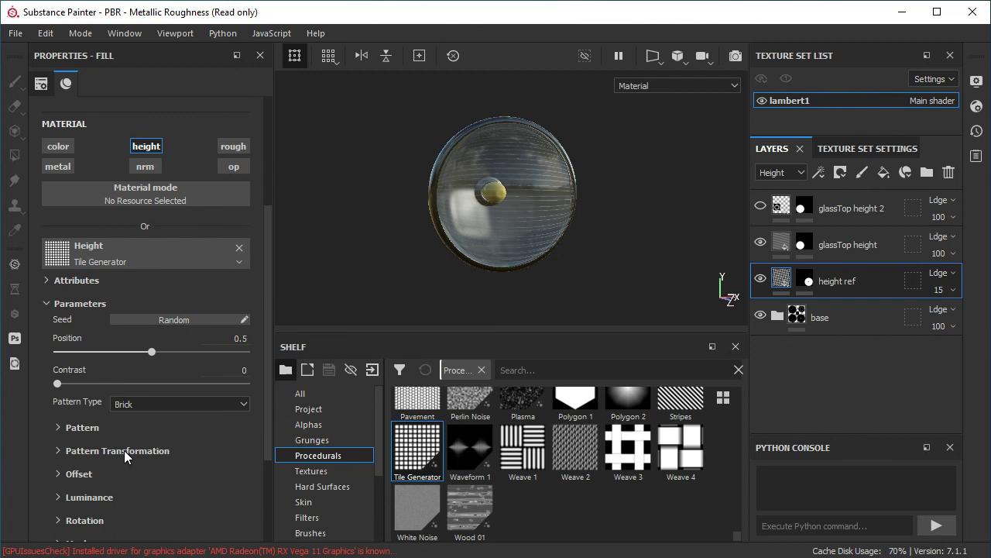
{"action": "scroll", "coordinate": [120, 443], "scroll_direction": "down", "scroll_amount": 1}
{"action": "scroll", "coordinate": [119, 440], "scroll_direction": "down", "scroll_amount": 1}
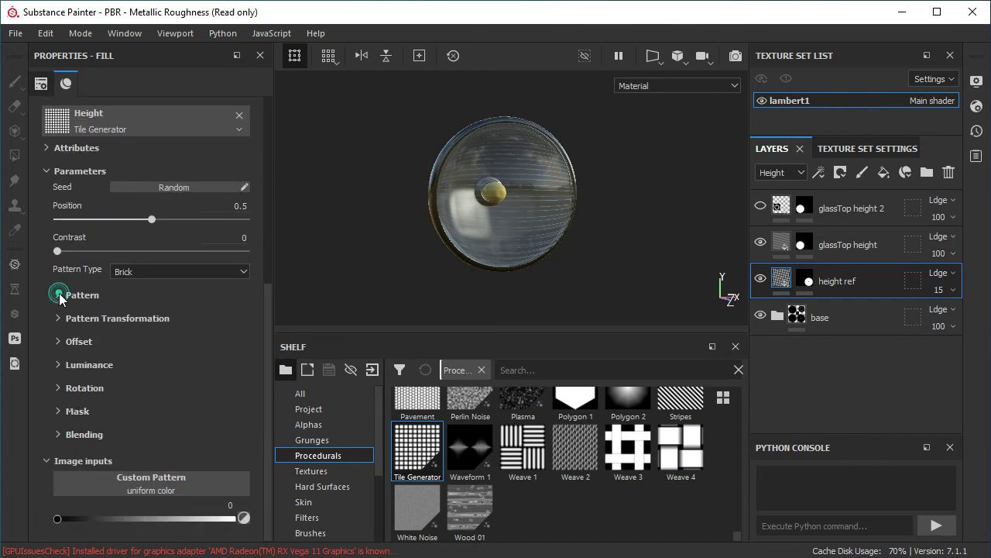
{"action": "left_click", "coordinate": [57, 295]}
{"action": "left_click_drag", "start_coordinate": [70, 507], "coordinate": [163, 507]}
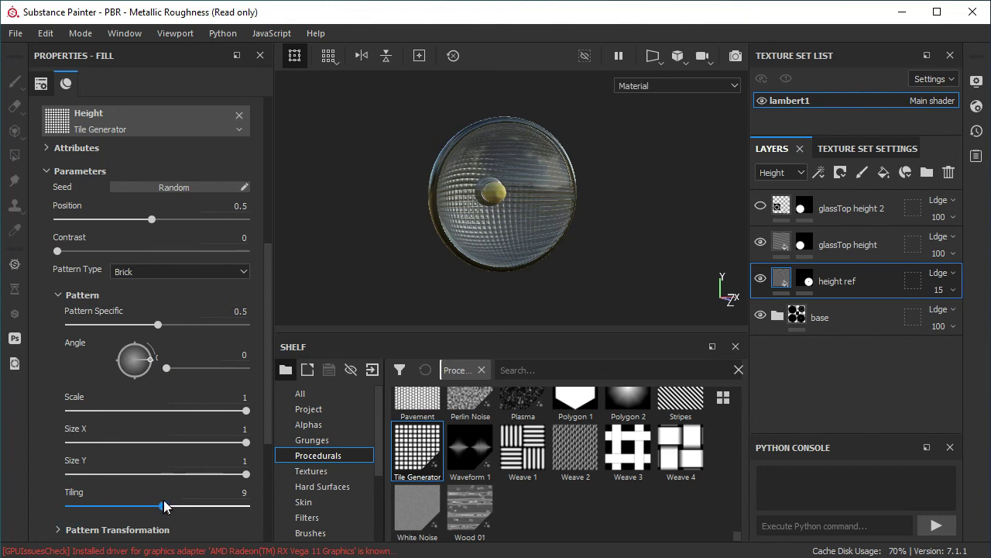
{"action": "left_click_drag", "start_coordinate": [591, 233], "coordinate": [502, 227], "text": "alt"}
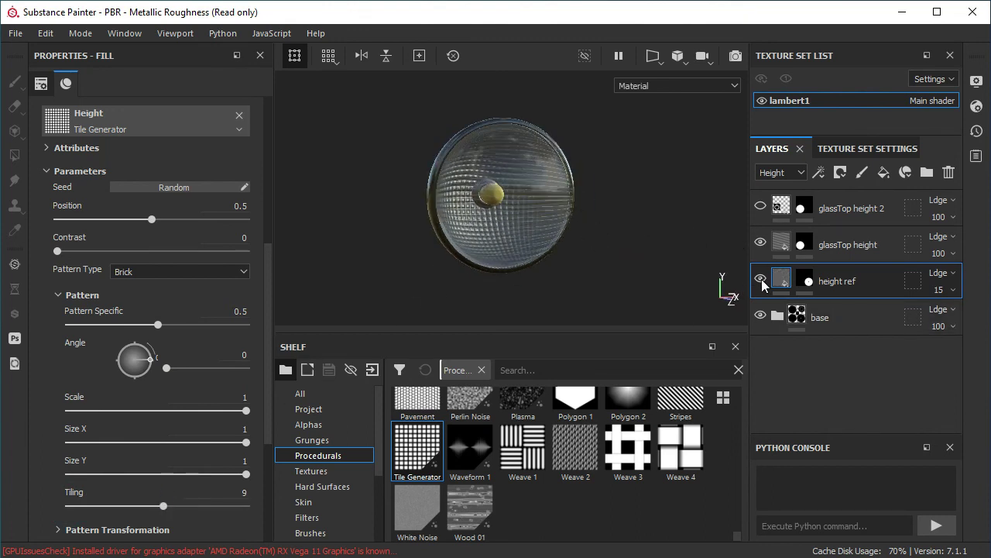
{"action": "scroll", "coordinate": [141, 258], "scroll_direction": "up", "scroll_amount": 3}
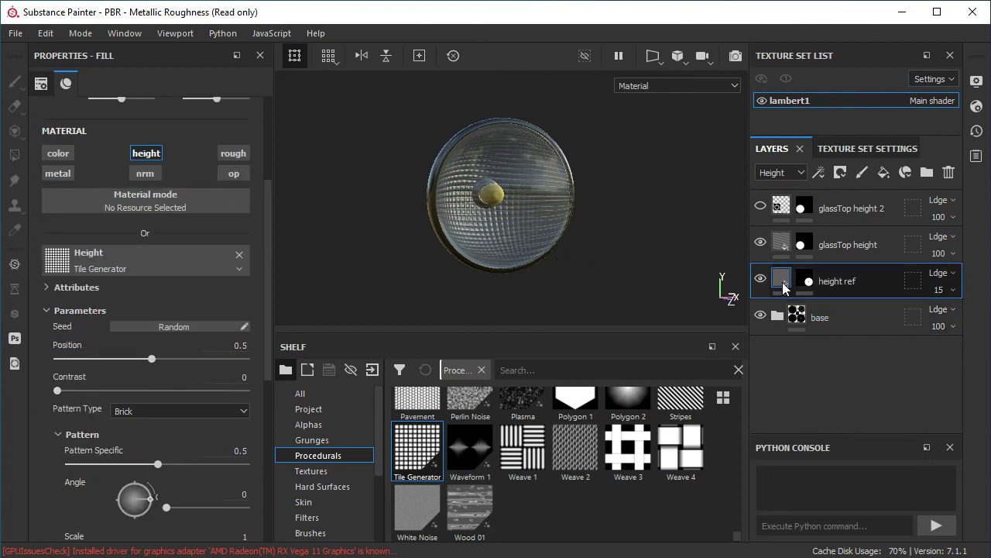
Step: Enable the colour channel on the height ref fill and give it a red base colour
{"action": "left_click", "coordinate": [63, 155]}
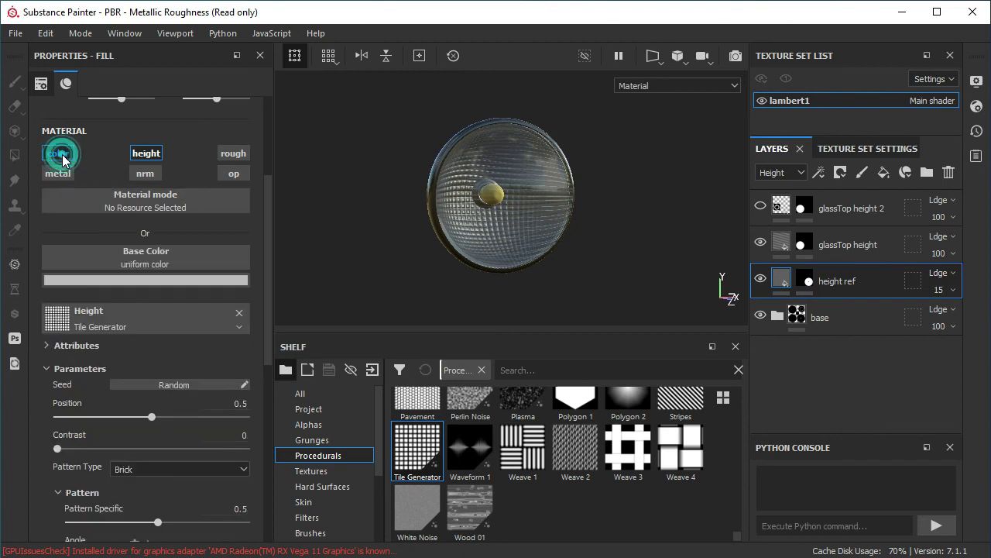
{"action": "left_click", "coordinate": [109, 280]}
{"action": "left_click_drag", "start_coordinate": [163, 324], "coordinate": [232, 311]}
{"action": "mouse_move", "coordinate": [421, 239]}
{"action": "left_mouse_down", "text": "alt"}
{"action": "mouse_move", "coordinate": [507, 223]}
{"action": "mouse_move", "coordinate": [421, 222]}
{"action": "left_mouse_up", "text": "alt"}
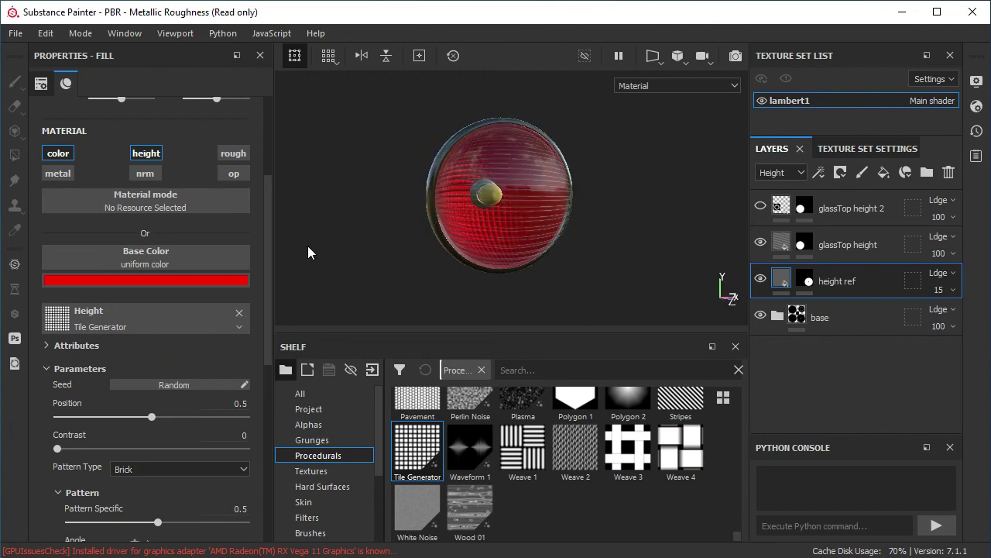
Step: Shift the height ref base colour hue from red to orange so the reflector turns orange
{"action": "left_click", "coordinate": [233, 282]}
{"action": "left_click_drag", "start_coordinate": [372, 435], "coordinate": [372, 434]}
{"action": "mouse_move", "coordinate": [618, 211]}
{"action": "left_mouse_down", "text": "alt"}
{"action": "mouse_move", "coordinate": [587, 224]}
{"action": "mouse_move", "coordinate": [485, 203]}
{"action": "mouse_move", "coordinate": [512, 233]}
{"action": "mouse_move", "coordinate": [536, 239]}
{"action": "mouse_move", "coordinate": [527, 210]}
{"action": "mouse_move", "coordinate": [555, 217]}
{"action": "mouse_move", "coordinate": [553, 206]}
{"action": "mouse_move", "coordinate": [570, 254]}
{"action": "mouse_move", "coordinate": [582, 258]}
{"action": "mouse_move", "coordinate": [497, 234]}
{"action": "mouse_move", "coordinate": [577, 237]}
{"action": "left_mouse_up", "text": "alt"}
{"action": "mouse_move", "coordinate": [538, 182]}
{"action": "left_mouse_down", "text": "alt"}
{"action": "mouse_move", "coordinate": [640, 196]}
{"action": "mouse_move", "coordinate": [584, 199]}
{"action": "mouse_move", "coordinate": [604, 194]}
{"action": "left_mouse_up", "text": "alt"}
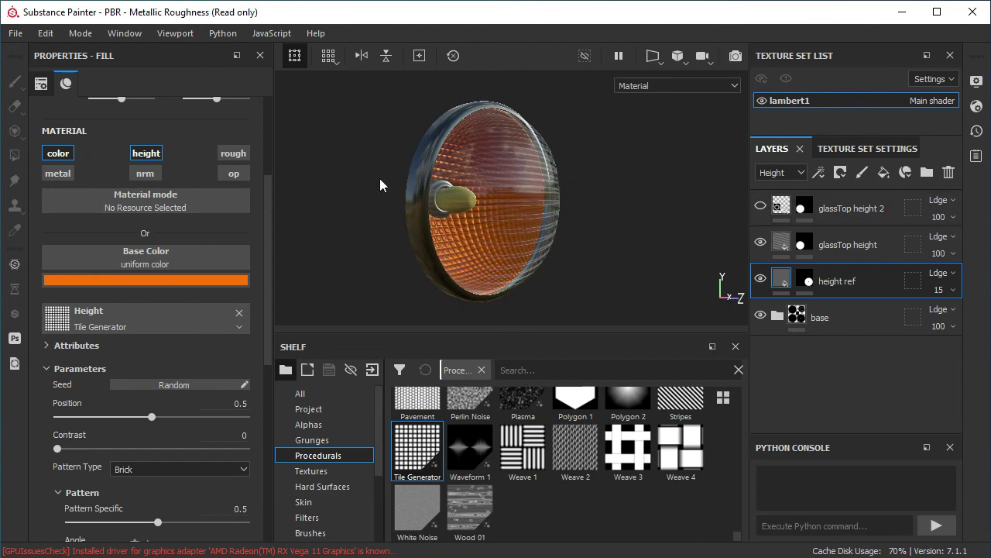
{"action": "left_click", "coordinate": [852, 205]}
Step: Add a top fill layer named 'roughness' that affects only the roughness channel
{"action": "left_click", "coordinate": [885, 172]}
{"action": "double_click", "coordinate": [823, 208]}
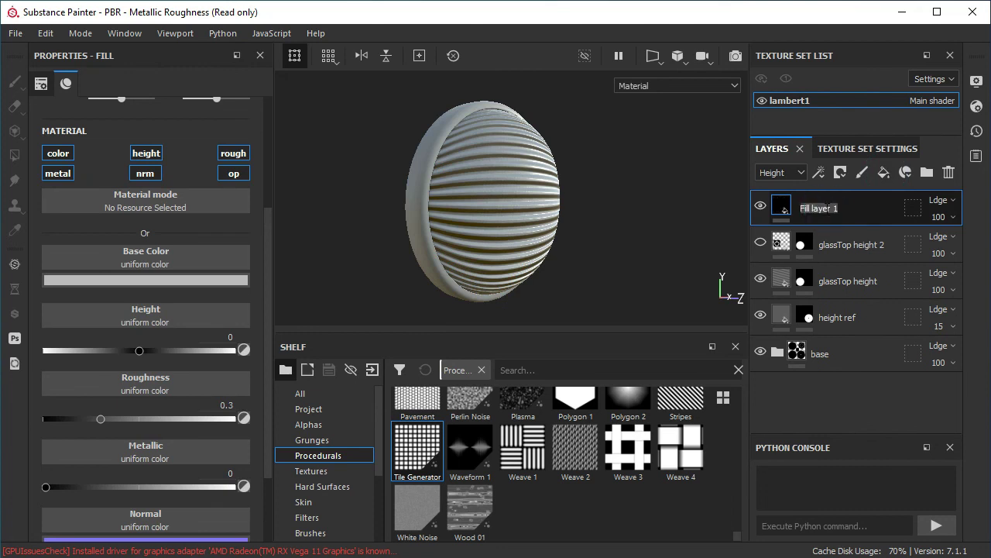
{"action": "type", "text": "roughness"}
{"action": "left_click", "coordinate": [781, 172]}
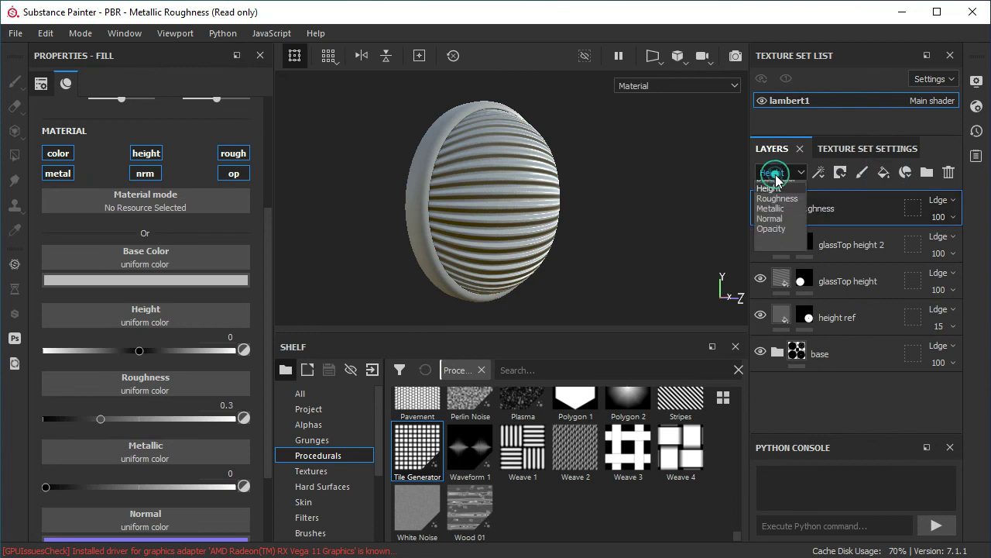
{"action": "left_click", "coordinate": [778, 182]}
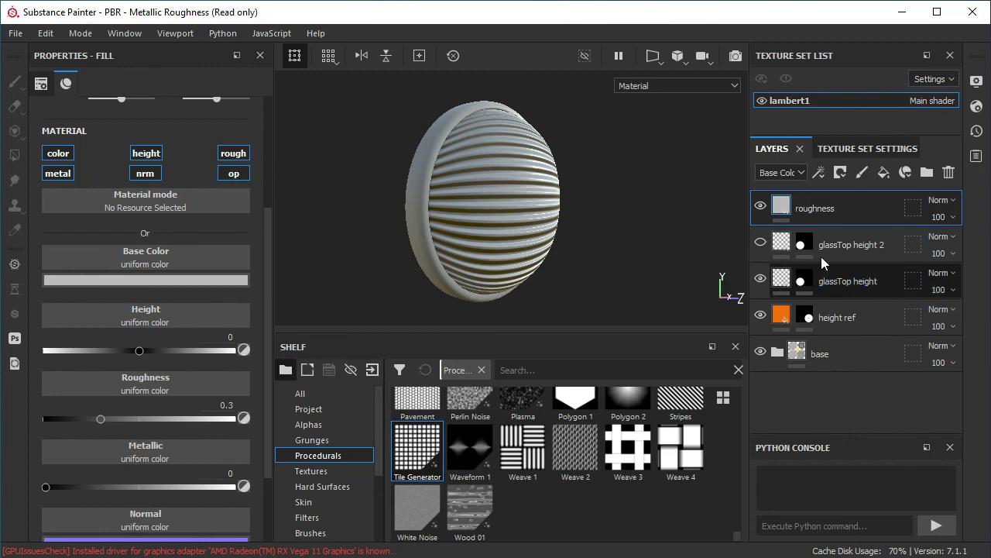
{"action": "left_click", "coordinate": [235, 155], "text": "alt"}
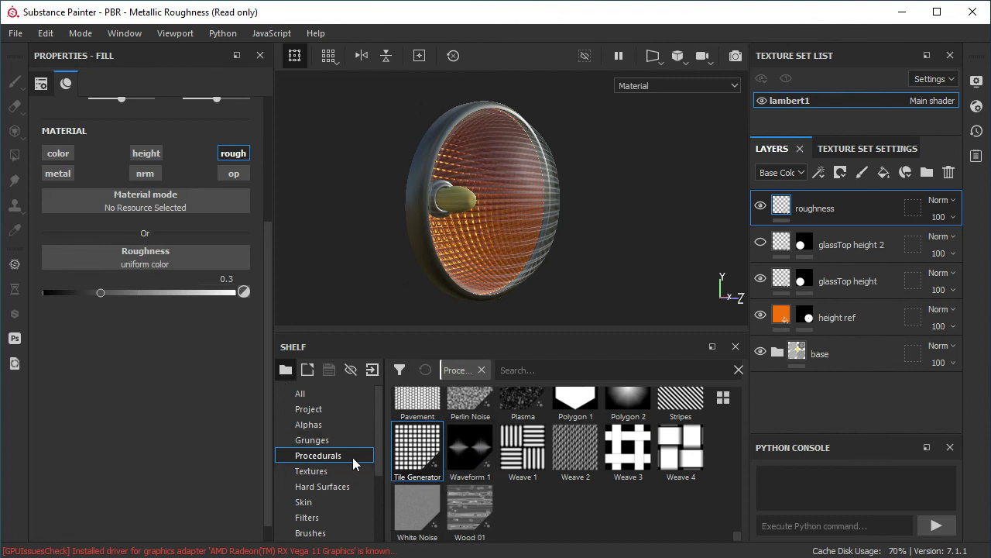
Step: Drive the roughness layer with Grunge Fingerprints Smeared and toggle the layer off and on to compare
{"action": "left_click", "coordinate": [332, 441]}
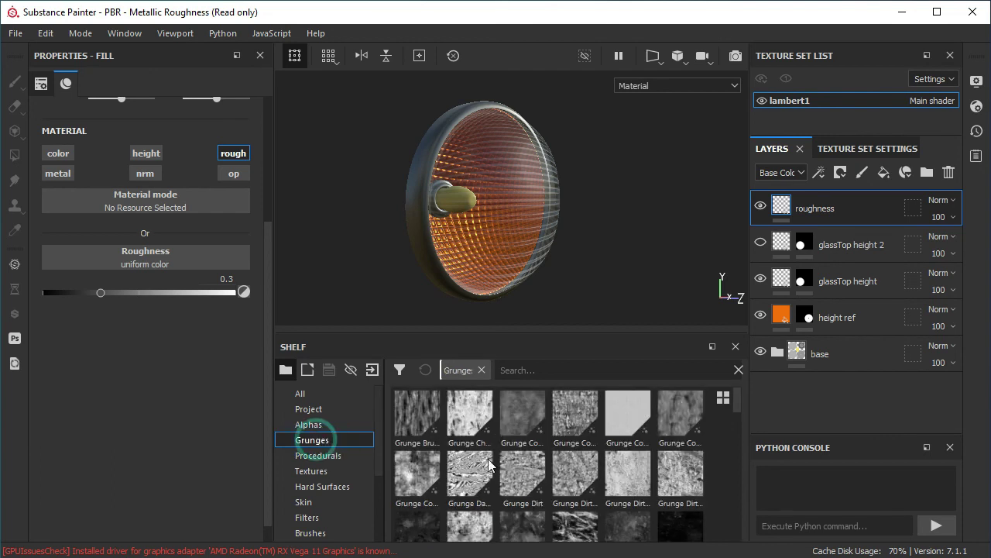
{"action": "scroll", "coordinate": [588, 463], "scroll_direction": "down", "scroll_amount": 3}
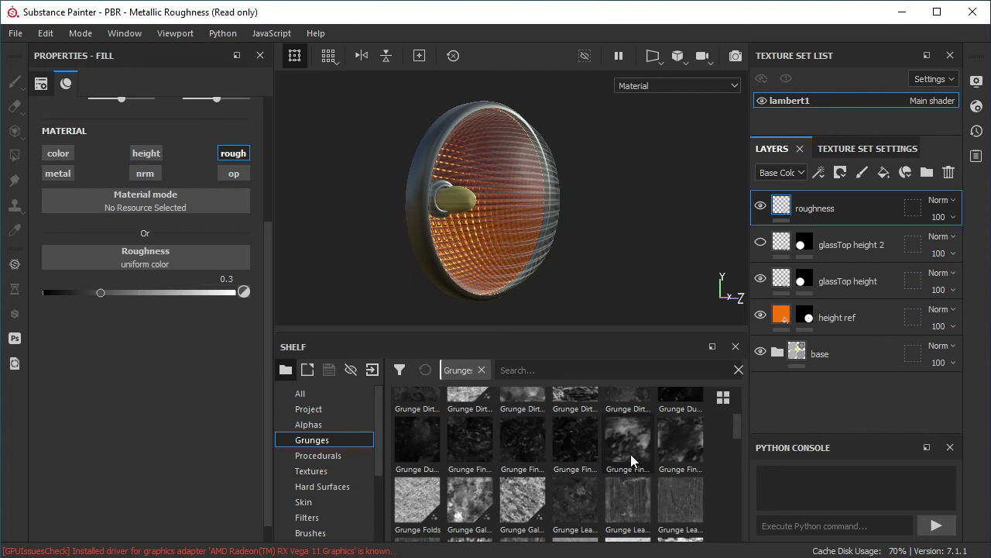
{"action": "left_click_drag", "start_coordinate": [629, 453], "coordinate": [175, 263]}
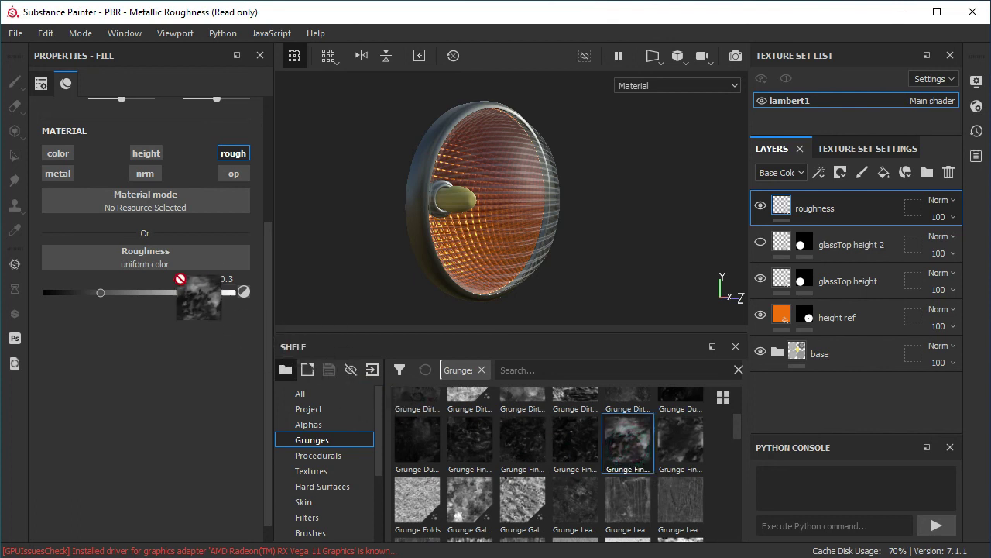
{"action": "mouse_move", "coordinate": [626, 203]}
{"action": "left_mouse_down", "text": "alt"}
{"action": "mouse_move", "coordinate": [577, 190]}
{"action": "mouse_move", "coordinate": [520, 192]}
{"action": "left_mouse_up", "text": "alt"}
{"action": "right_click_drag", "start_coordinate": [521, 192], "coordinate": [515, 192], "text": "shift"}
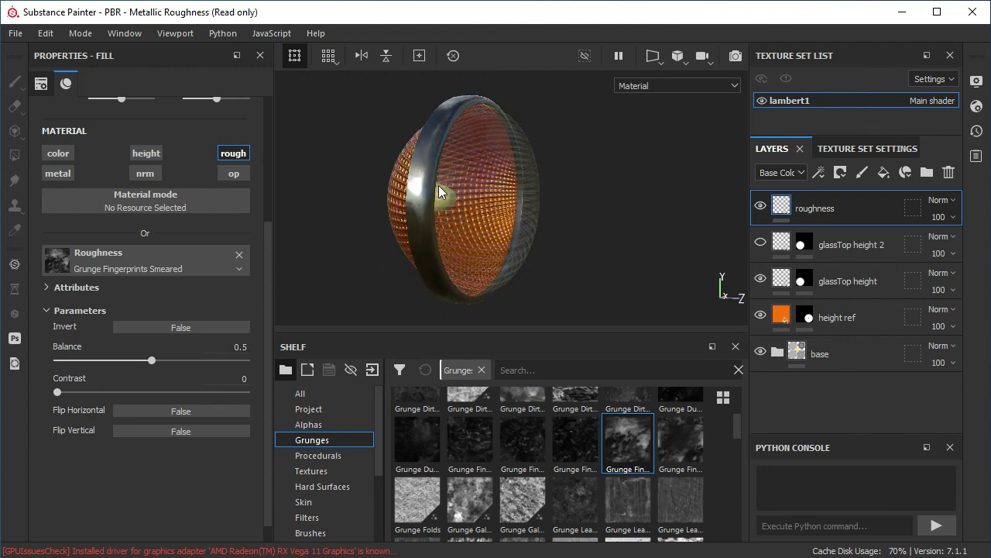
{"action": "left_click", "coordinate": [761, 205]}
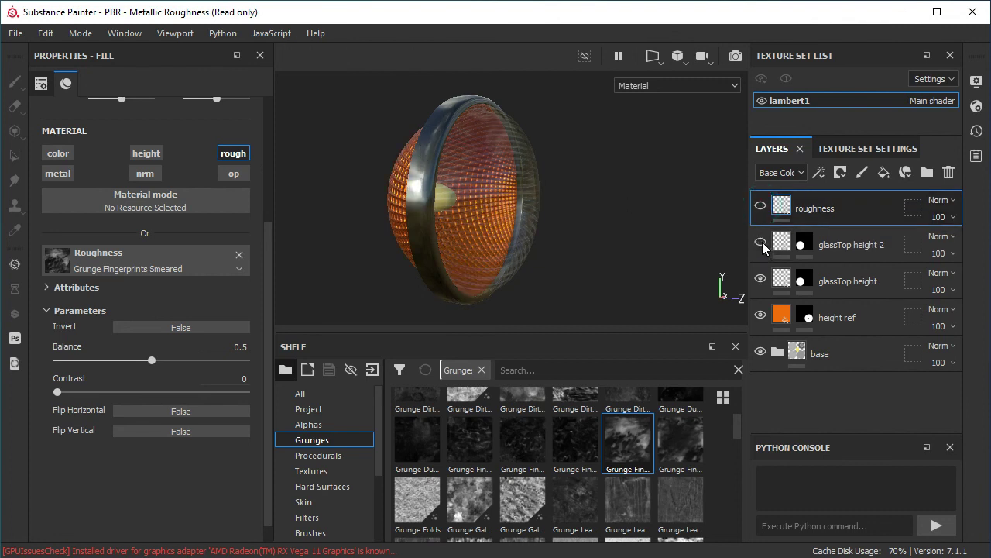
{"action": "left_click", "coordinate": [760, 205]}
Step: Hide all panels and turn the finished headlight to a near-frontal view
{"action": "left_click_drag", "start_coordinate": [633, 196], "coordinate": [631, 188], "text": "alt"}
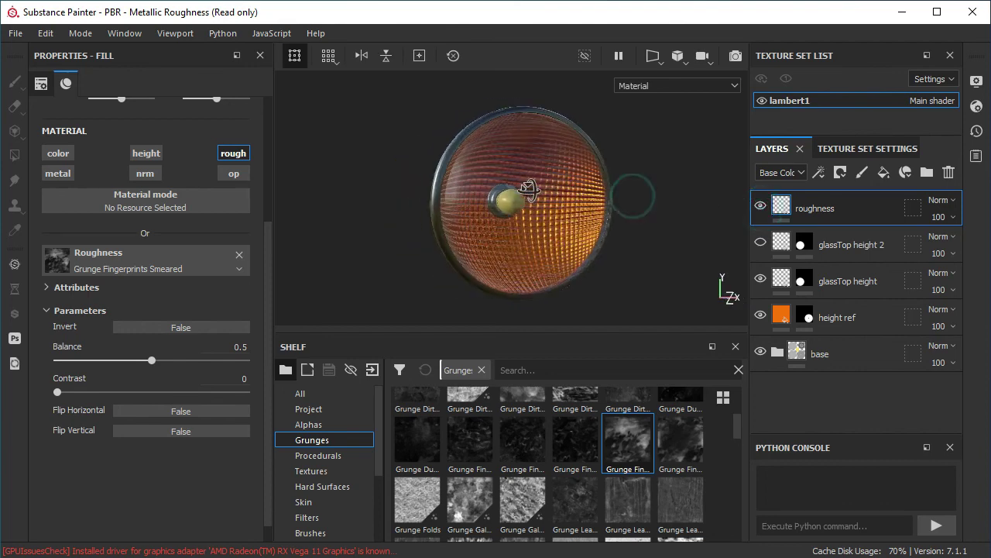
{"action": "key", "text": "Tab"}
{"action": "mouse_move", "coordinate": [575, 239]}
{"action": "left_mouse_down", "text": "alt"}
{"action": "mouse_move", "coordinate": [497, 208]}
{"action": "mouse_move", "coordinate": [565, 283]}
{"action": "mouse_move", "coordinate": [484, 264]}
{"action": "mouse_move", "coordinate": [511, 286]}
{"action": "left_mouse_up", "text": "alt"}
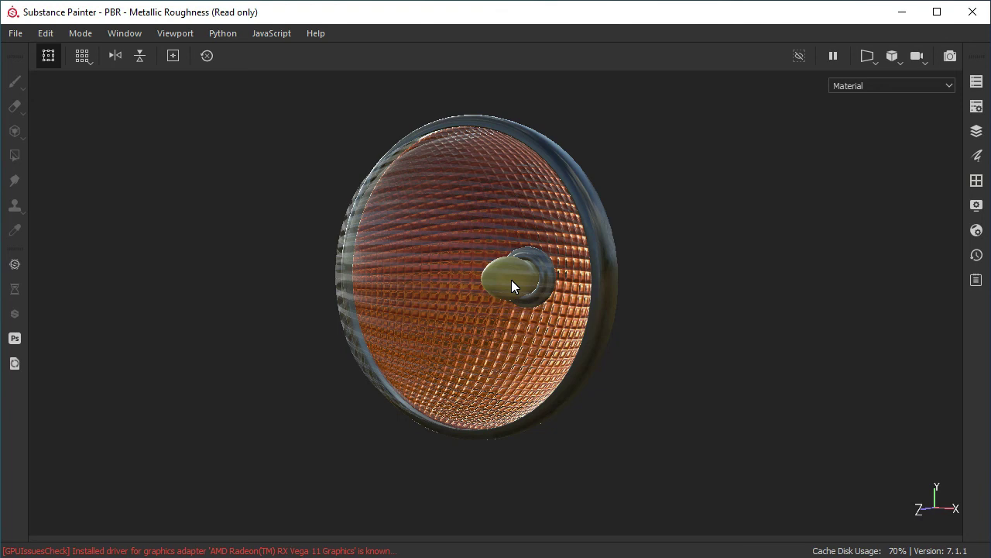
{"action": "left_click_drag", "start_coordinate": [591, 290], "coordinate": [557, 291], "text": "alt"}
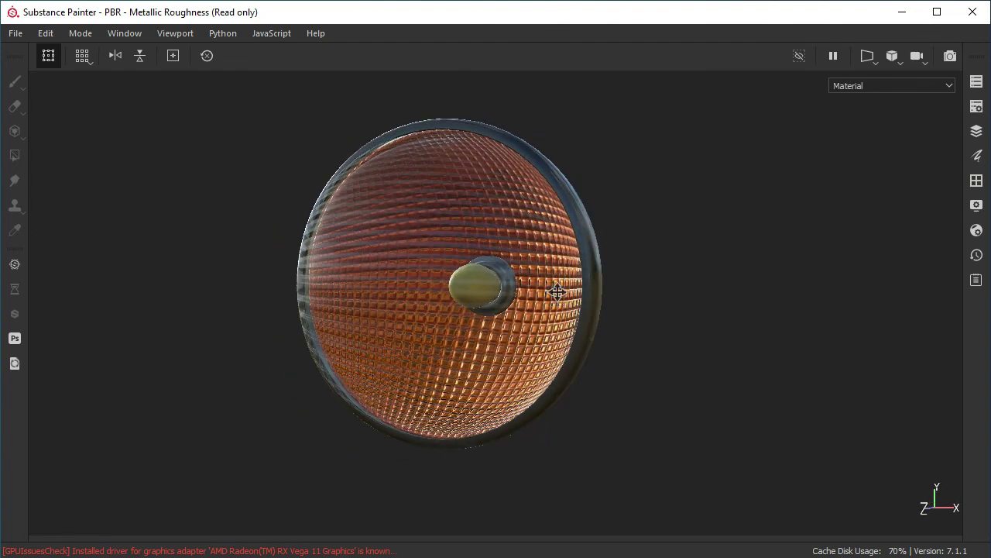